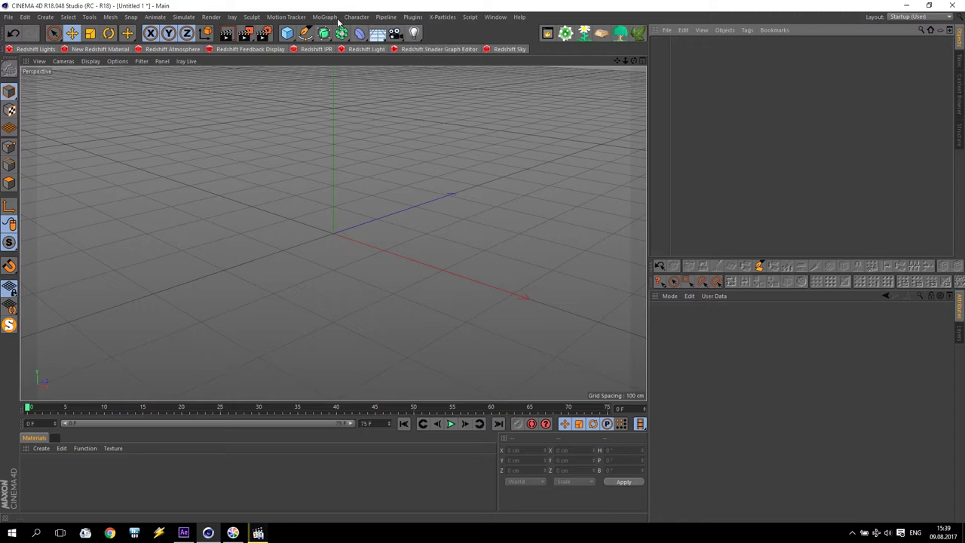
# Step: Bring up the rendered 321 Go.mp4 in Media Player Classic and play it
pyautogui.click(336, 20)
pyautogui.click(442, 34)
pyautogui.click(260, 531)
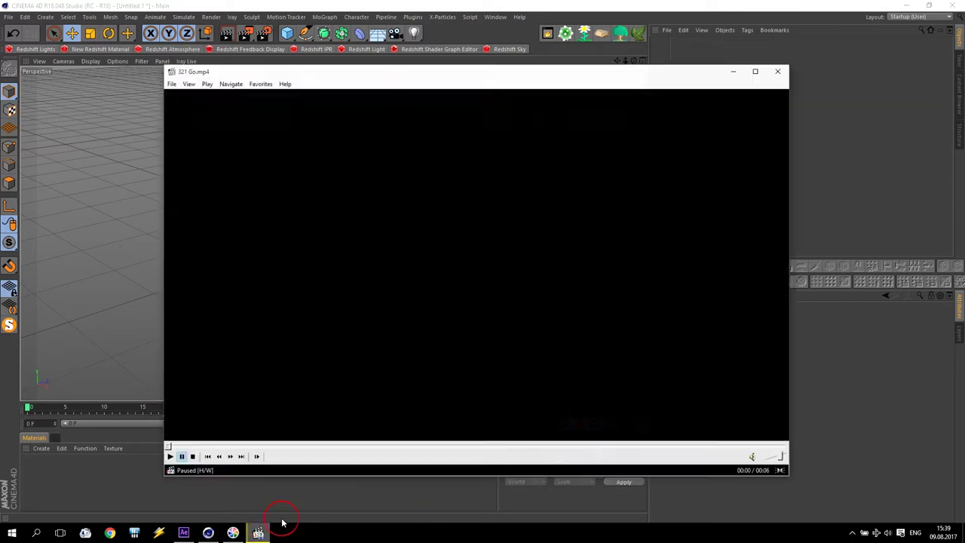
pyautogui.click(389, 206)
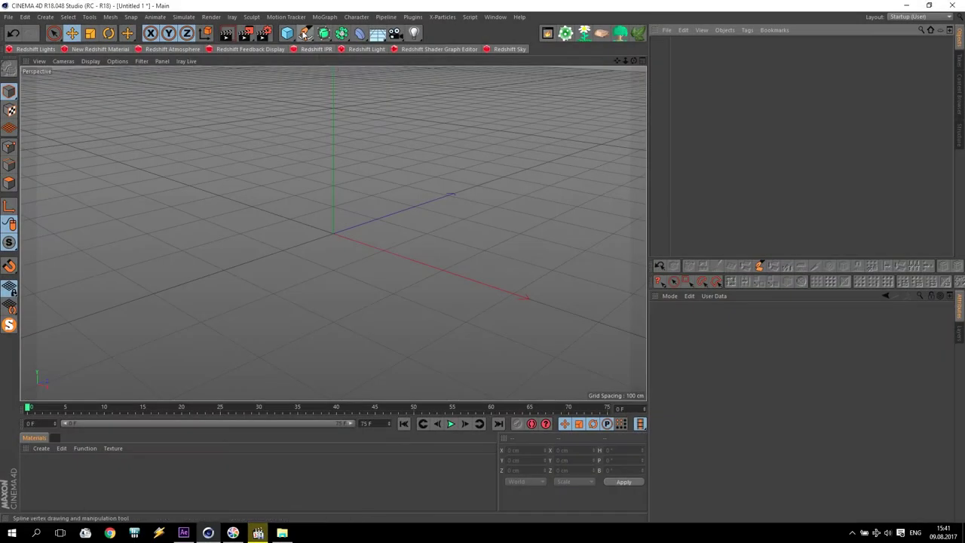
# Step: Create a Text spline with its alignment set to Middle
pyautogui.click(305, 34)
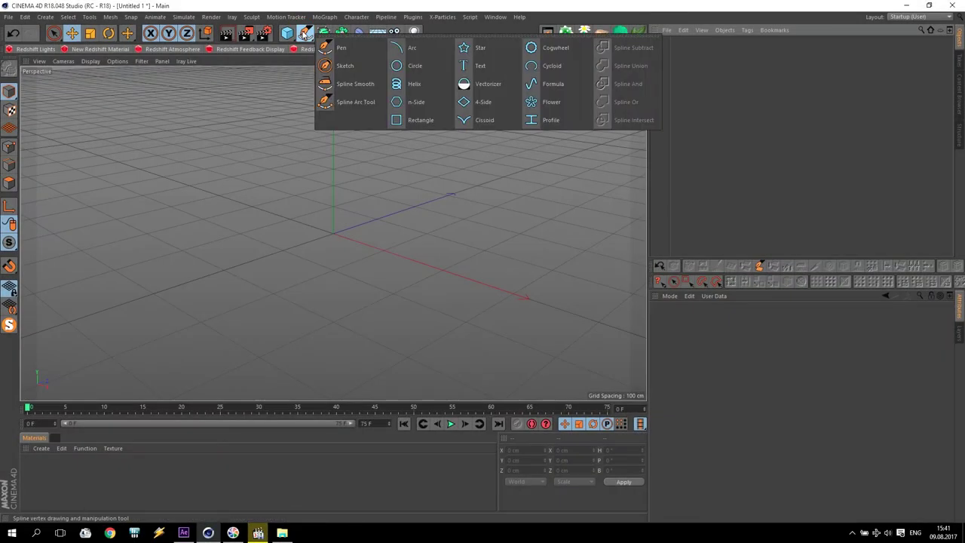
pyautogui.click(476, 66)
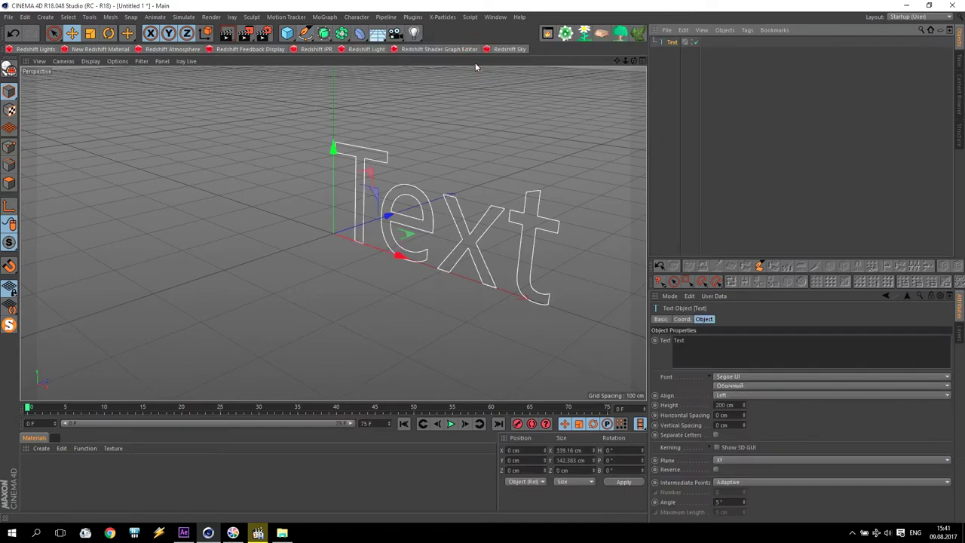
pyautogui.click(727, 395)
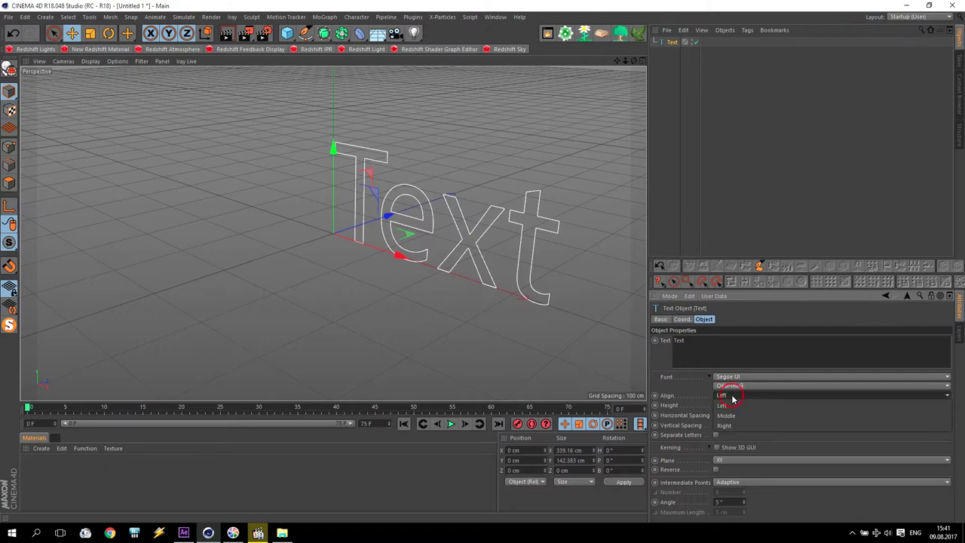
pyautogui.click(732, 414)
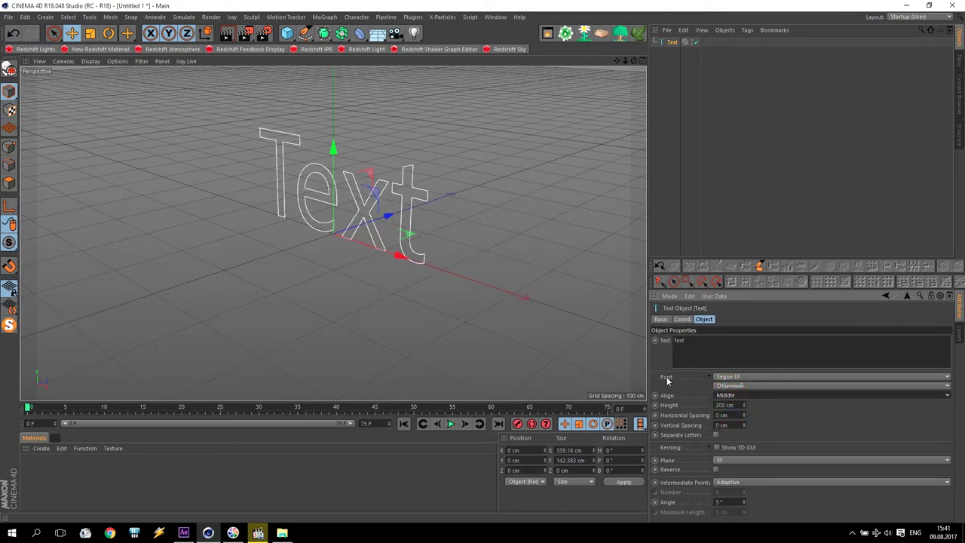
# Step: Switch the Text spline's font to Triunfo Thin
pyautogui.click(726, 379)
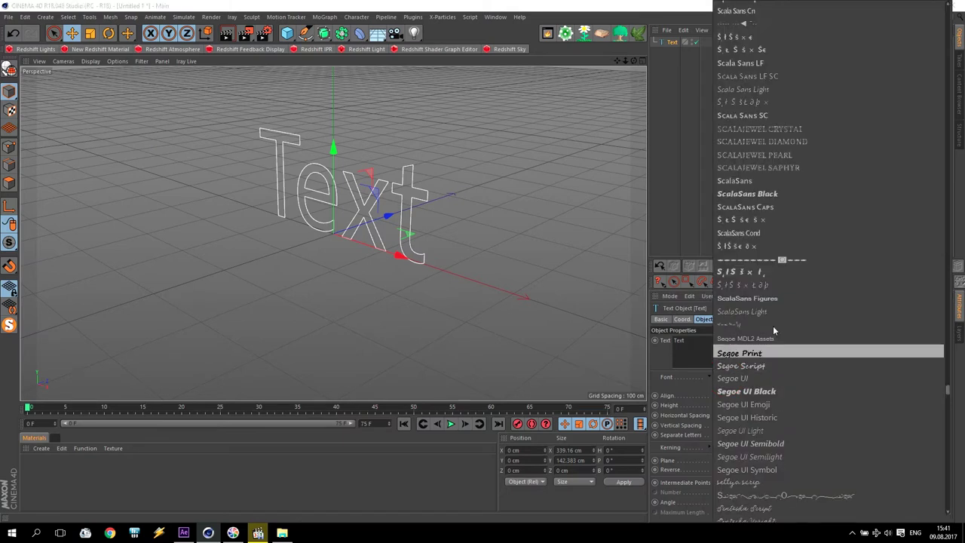
pyautogui.scroll(-10, 813, 399)
pyautogui.scroll(-10, 813, 399)
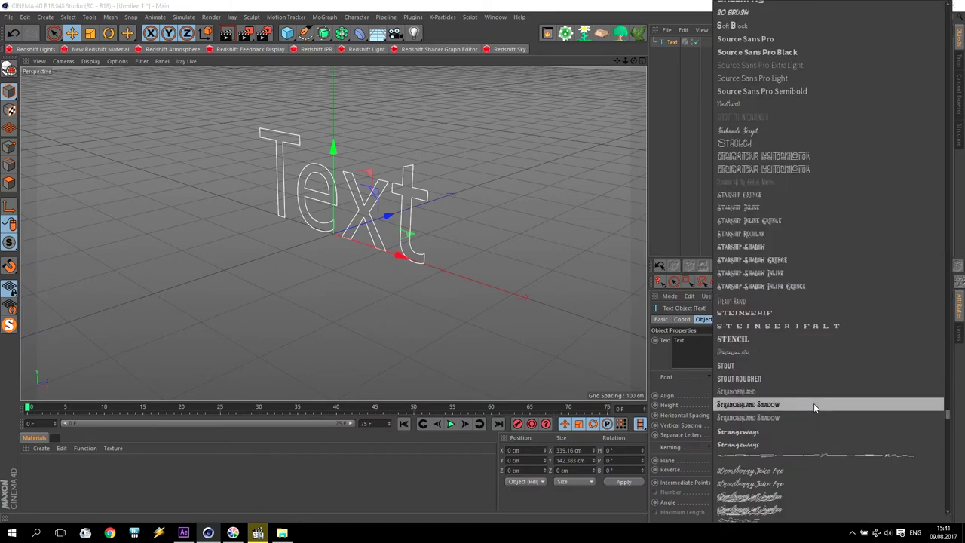
pyautogui.scroll(-10, 814, 407)
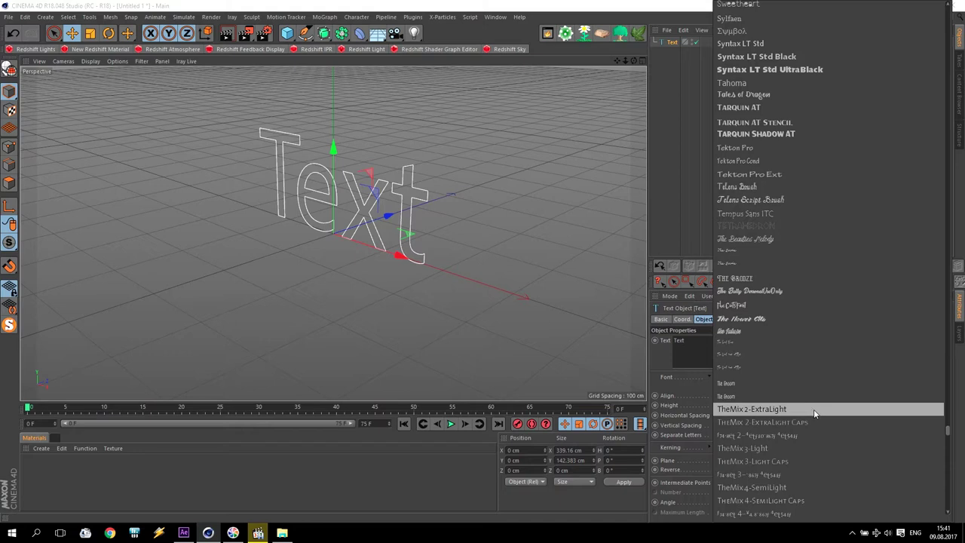
pyautogui.scroll(-15, 814, 416)
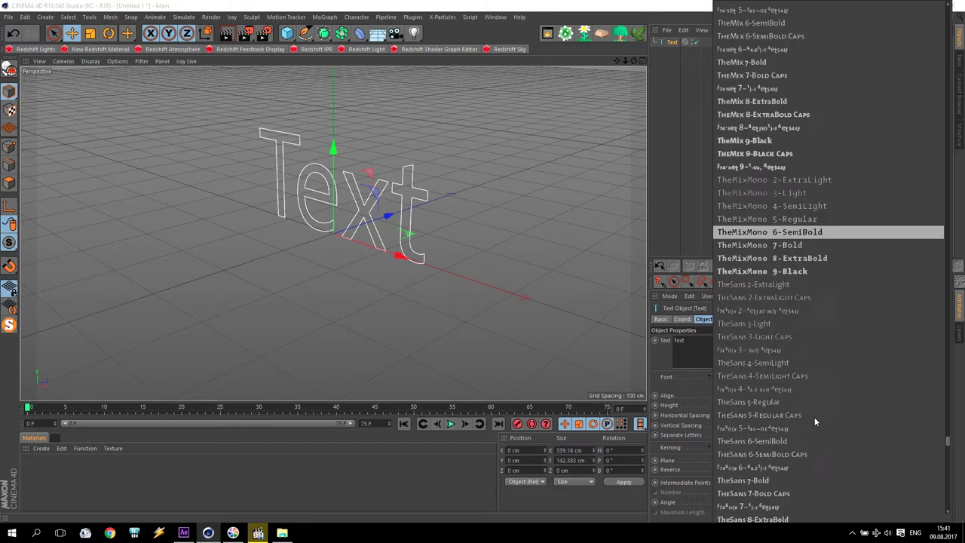
pyautogui.scroll(-15, 814, 419)
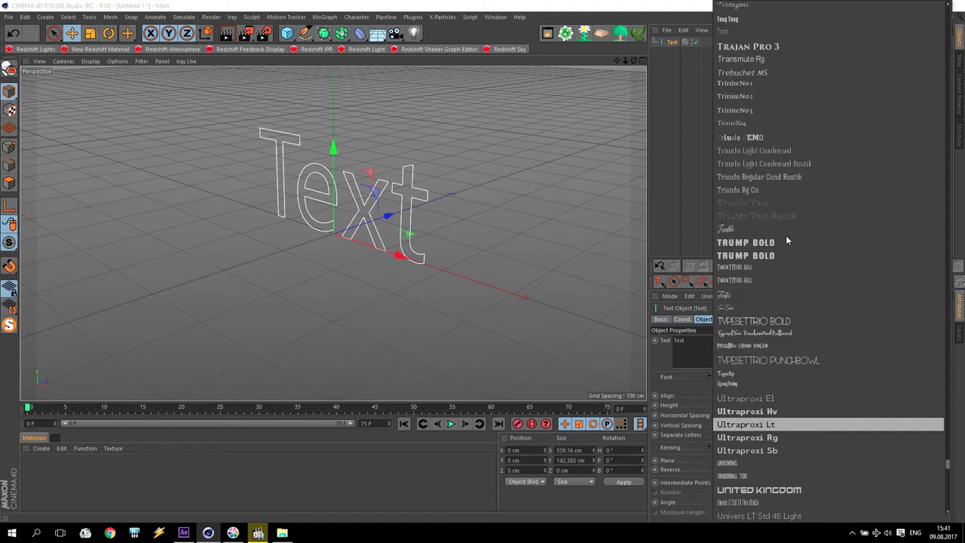
pyautogui.click(765, 202)
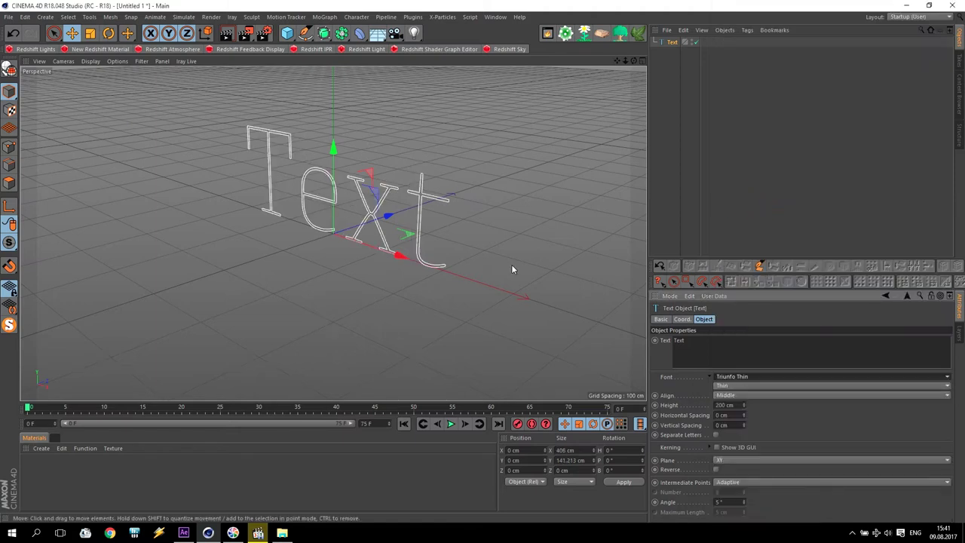
# Step: Change the Text spline content to '3' and frame it in a front view
pyautogui.click(528, 337)
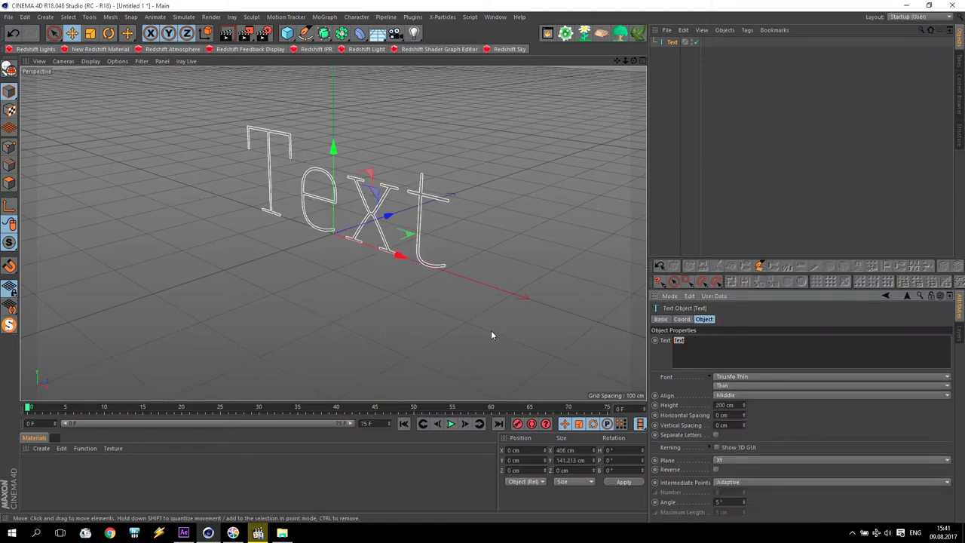
pyautogui.write('3')
pyautogui.click(657, 149)
pyautogui.keyDown('alt'); pyautogui.moveTo(215, 269); pyautogui.dragTo(294, 266); pyautogui.keyUp('alt')
pyautogui.keyDown('alt'); pyautogui.moveTo(293, 258); pyautogui.dragTo(398, 119, button='right'); pyautogui.keyUp('alt')
pyautogui.keyDown('alt'); pyautogui.moveTo(564, 131); pyautogui.dragTo(535, 142, button='right'); pyautogui.keyUp('alt')
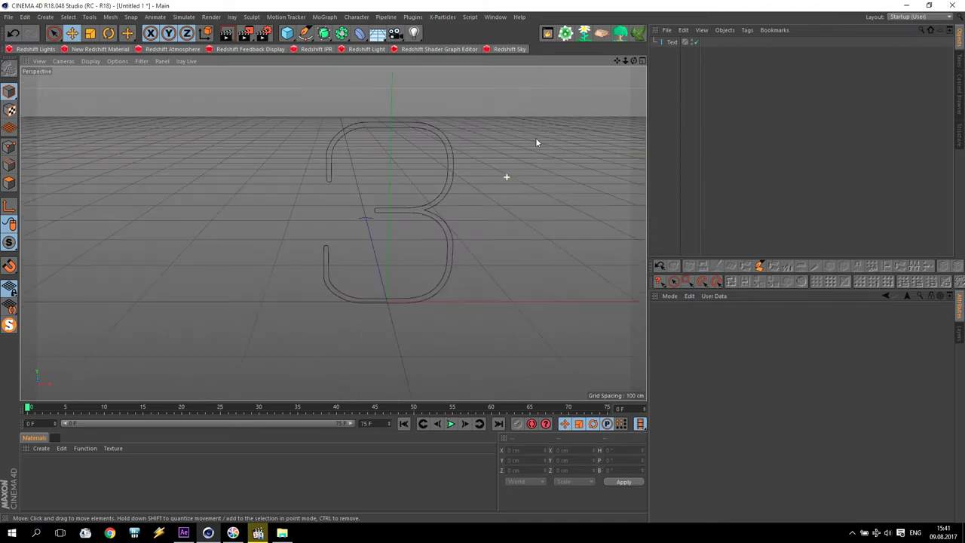
pyautogui.keyDown('alt'); pyautogui.moveTo(536, 143); pyautogui.dragTo(333, 233, button='middle'); pyautogui.keyUp('alt')
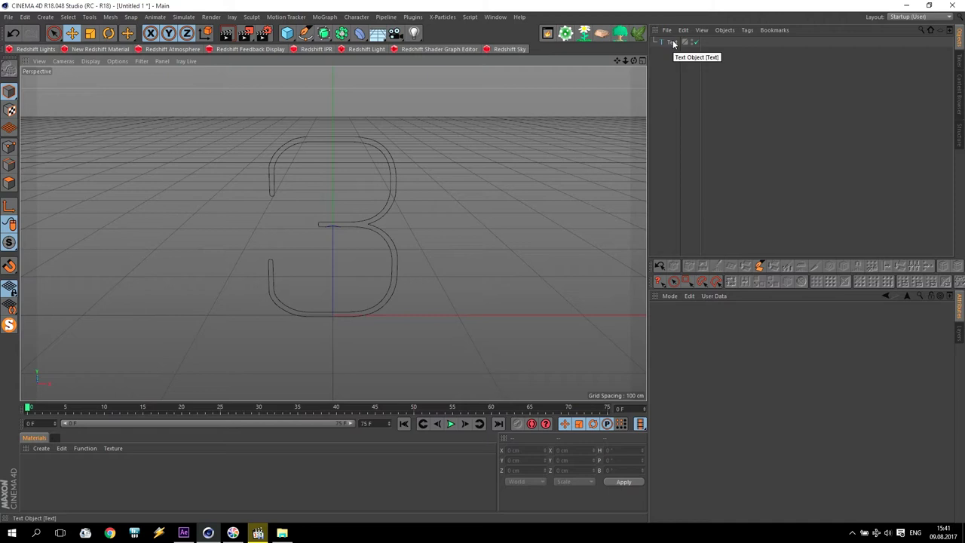
# Step: Add a Sound effector loaded with 321Go.wav, without copying it to the project
pyautogui.click(326, 17)
pyautogui.moveTo(333, 32)
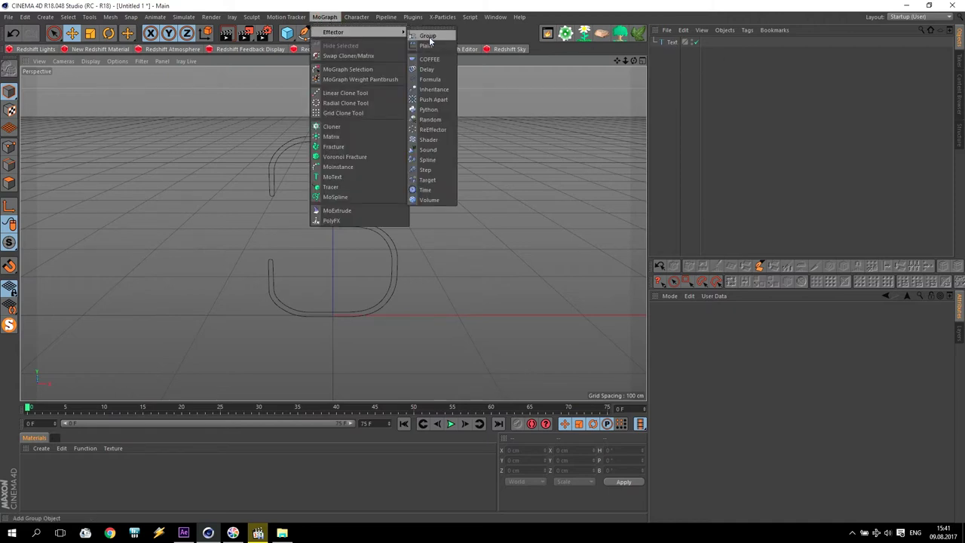
pyautogui.click(435, 149)
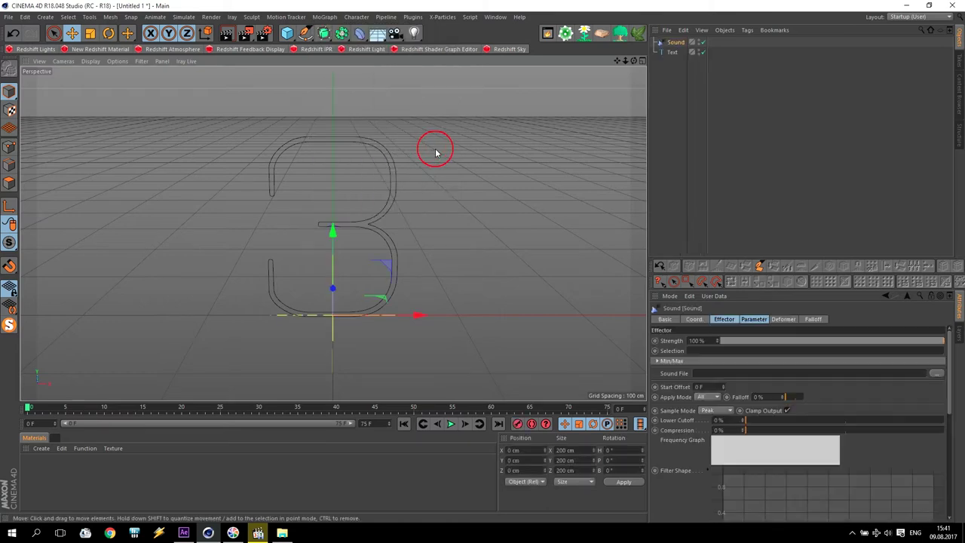
pyautogui.click(935, 373)
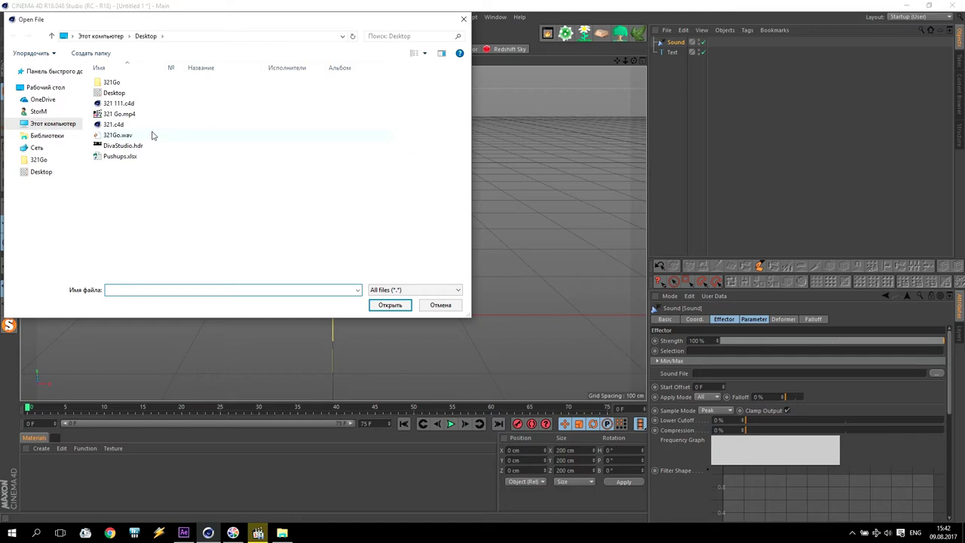
pyautogui.click(109, 136)
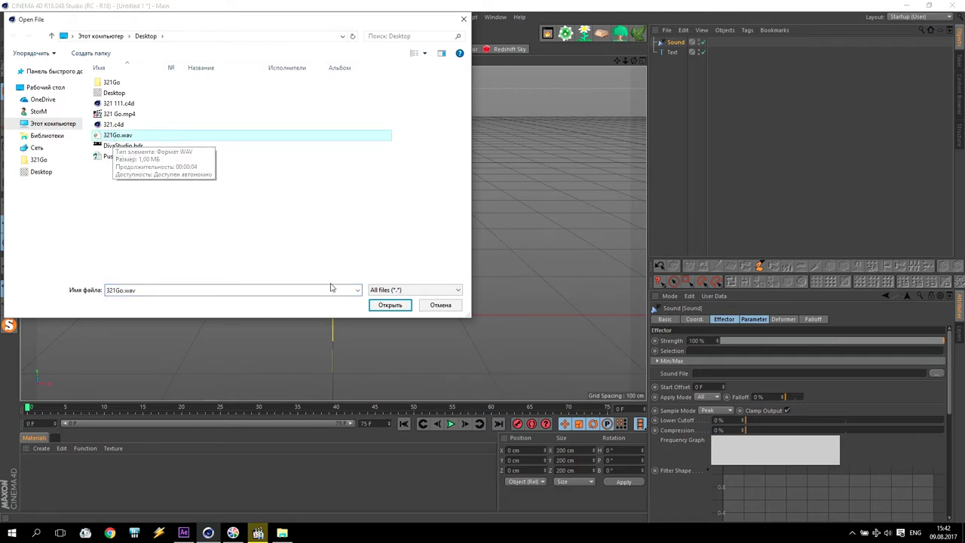
pyautogui.click(379, 303)
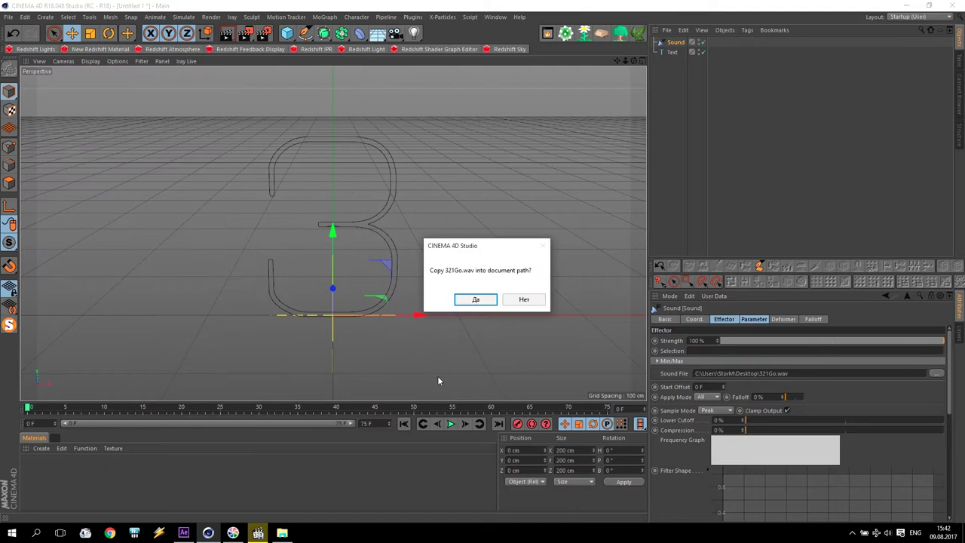
pyautogui.click(518, 301)
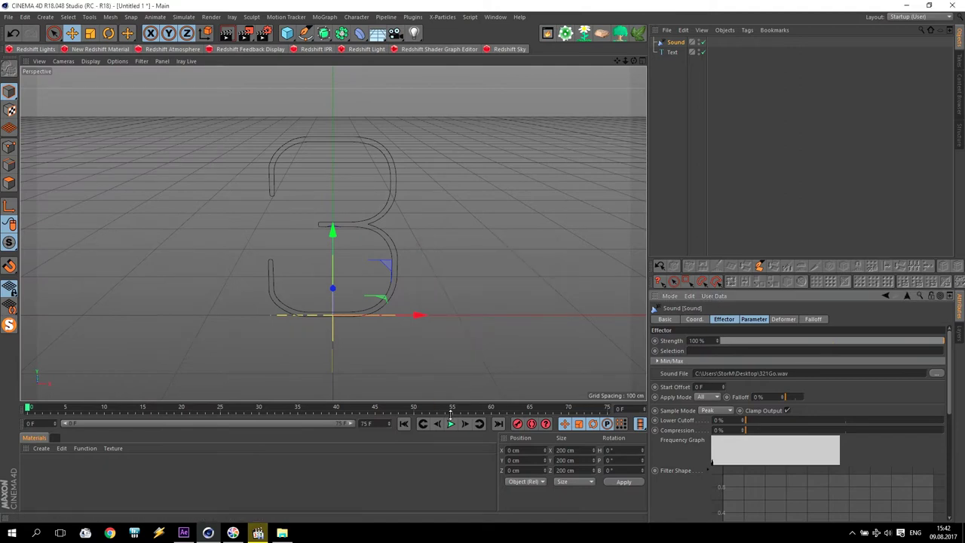
# Step: Extend the animation to 150 frames and play it back to test the sound
pyautogui.click(450, 424)
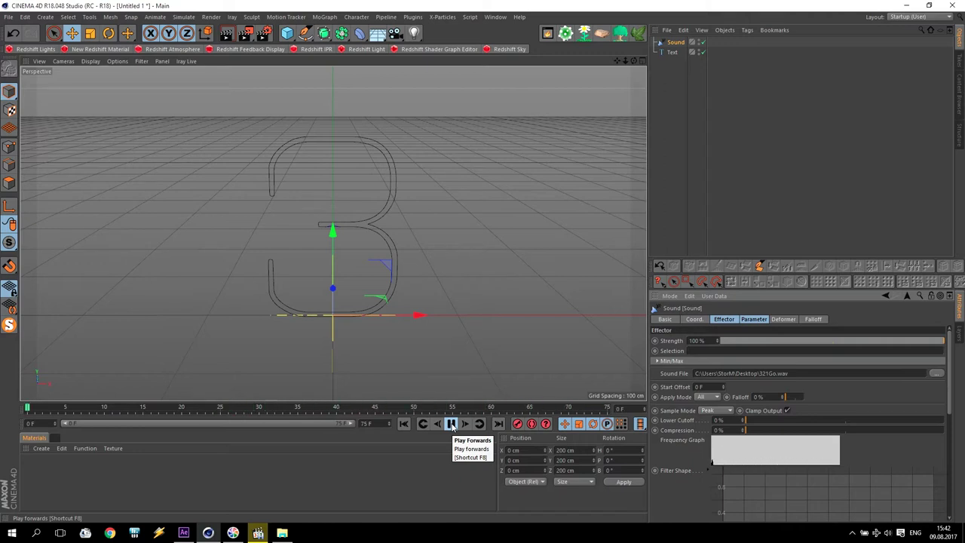
pyautogui.click(451, 424)
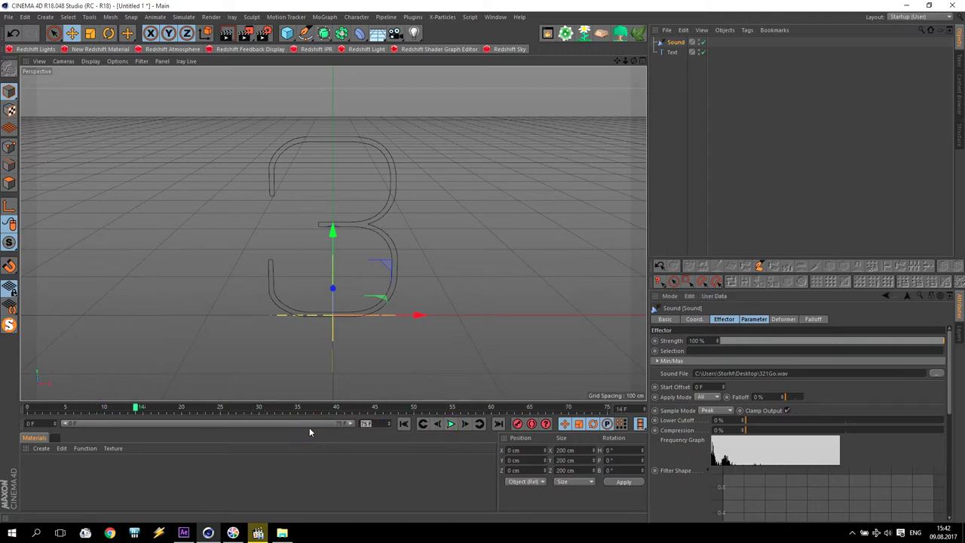
pyautogui.moveTo(309, 427); pyautogui.dragTo(356, 424)
pyautogui.click(450, 423)
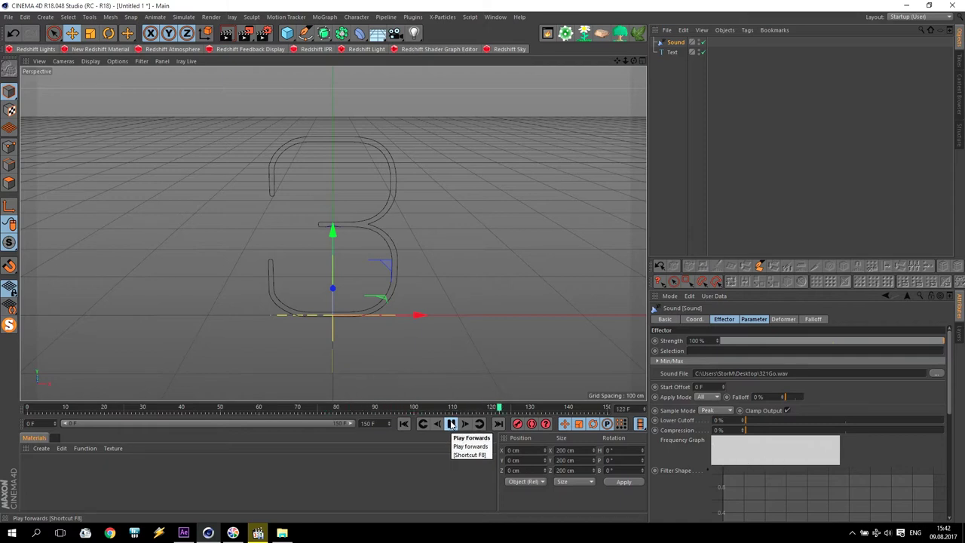
pyautogui.click(451, 423)
pyautogui.click(404, 424)
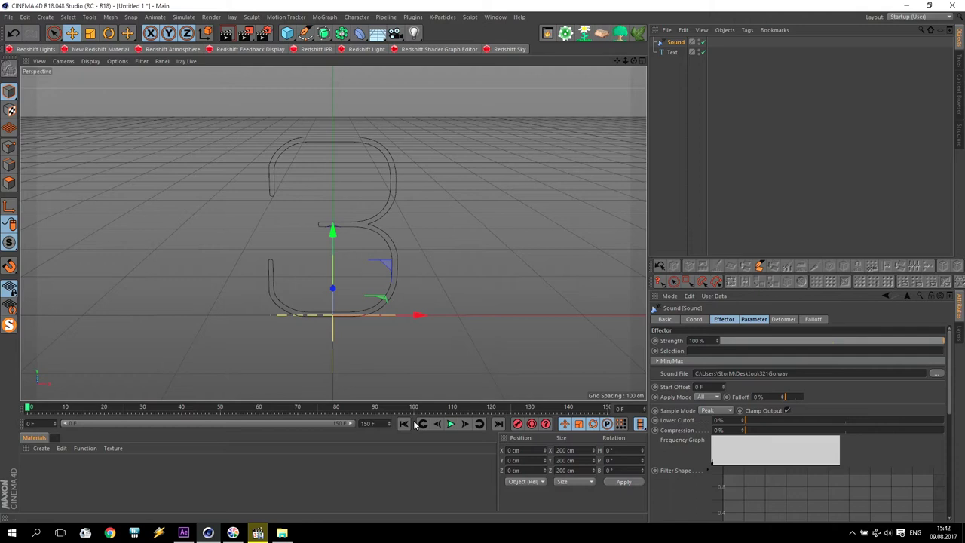
pyautogui.moveTo(29, 409); pyautogui.dragTo(66, 412)
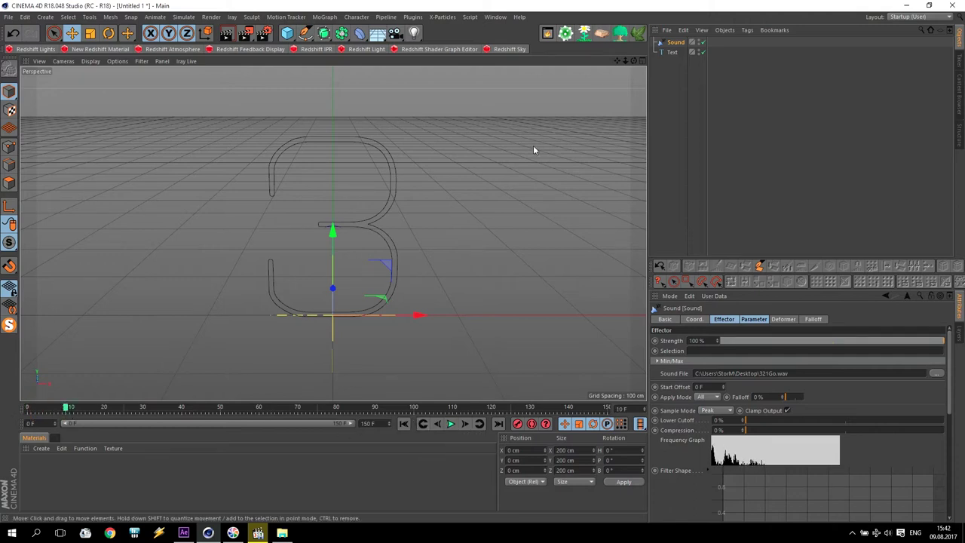
# Step: Keyframe the text as 3 at the start and 2 at frame 32
pyautogui.click(703, 43)
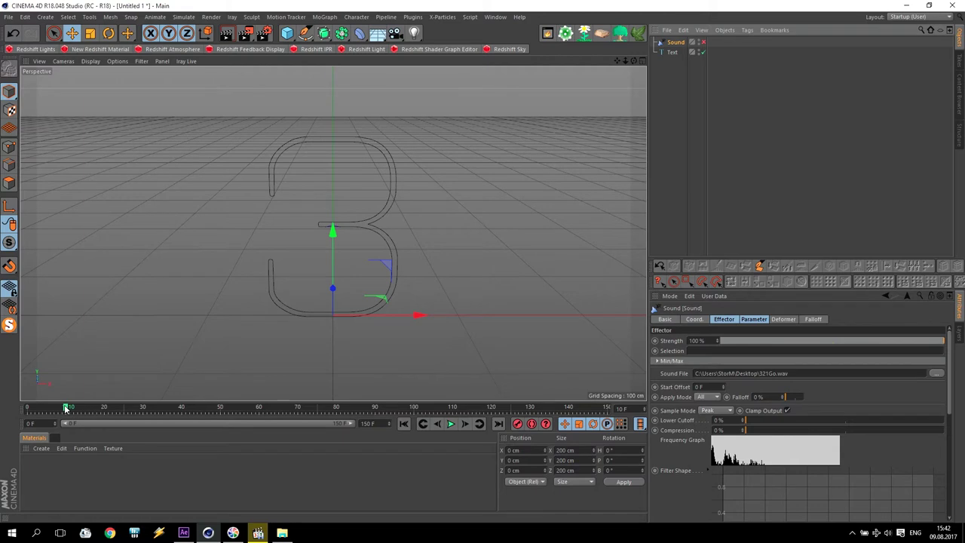
pyautogui.click(670, 54)
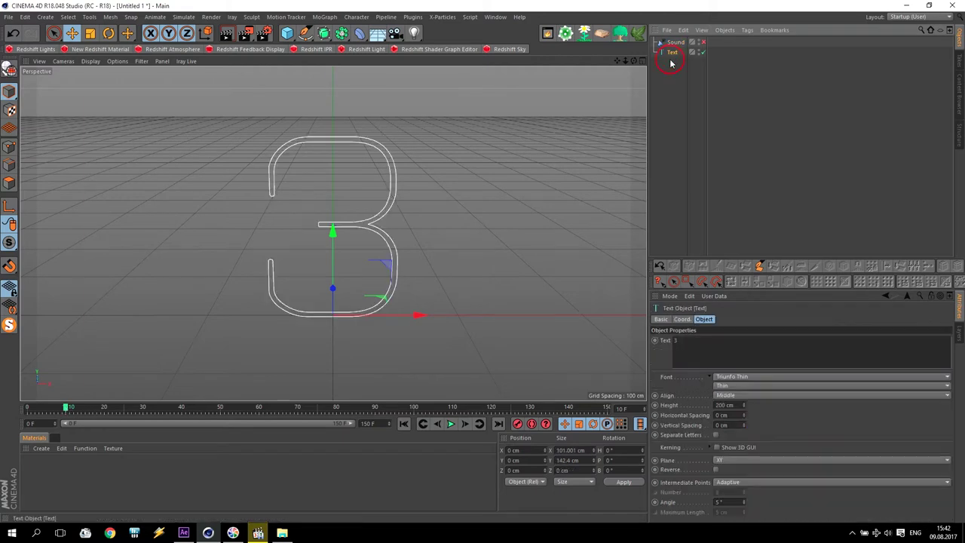
pyautogui.click(654, 340)
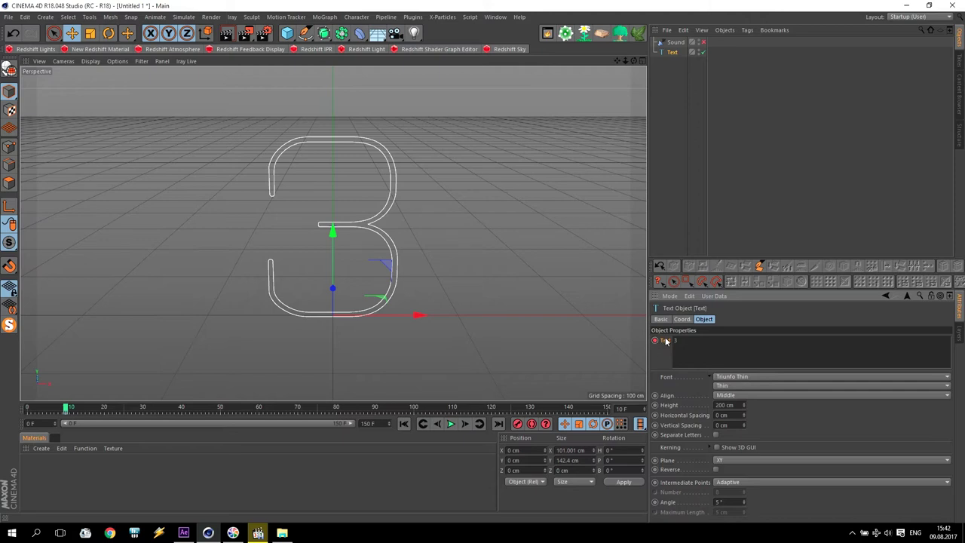
pyautogui.click(69, 407)
pyautogui.moveTo(70, 407); pyautogui.dragTo(153, 407)
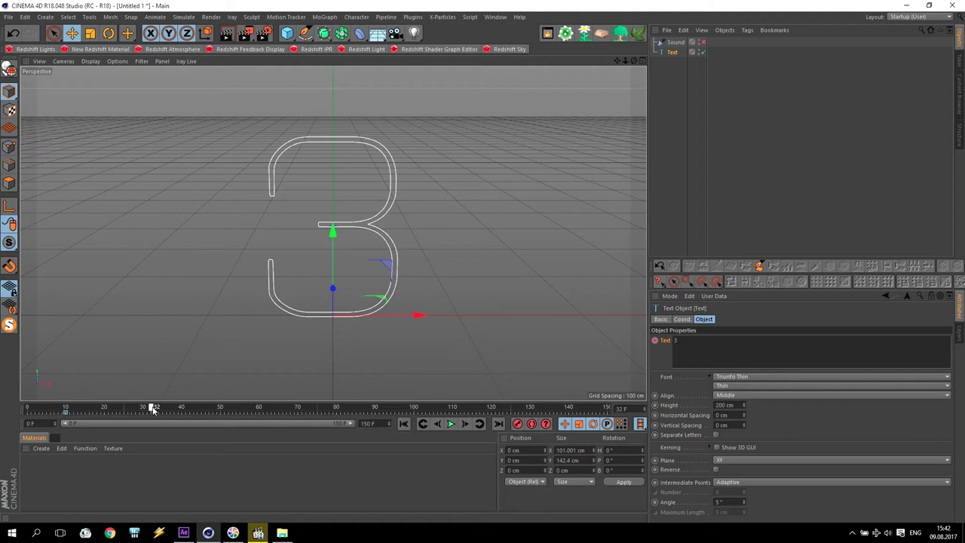
pyautogui.click(575, 345)
pyautogui.press('BackSpace')
pyautogui.write('4')
pyautogui.click(654, 341)
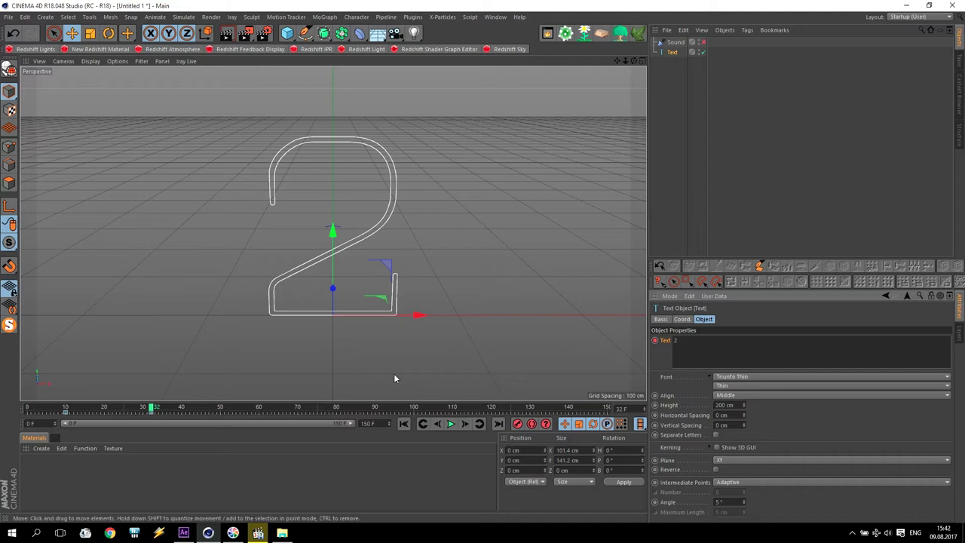
# Step: Keyframe the text as 1 at frame 55 and GO later in the timeline
pyautogui.moveTo(151, 408); pyautogui.dragTo(239, 408)
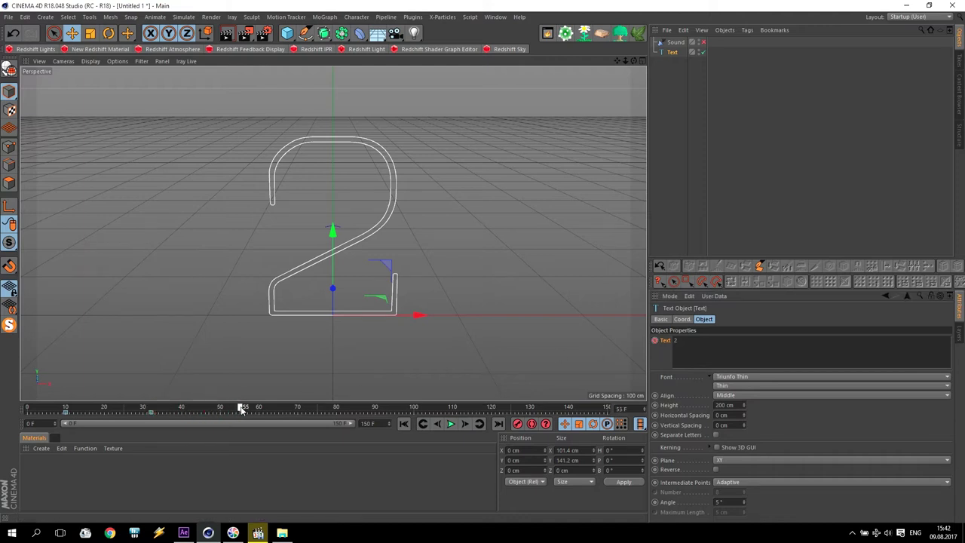
pyautogui.click(689, 340)
pyautogui.press('BackSpace')
pyautogui.write('1')
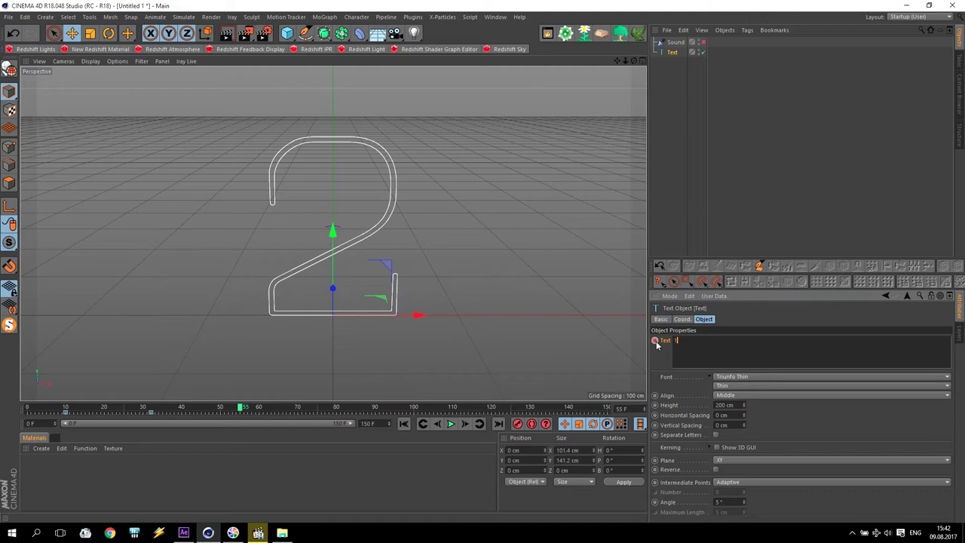
pyautogui.click(655, 340)
pyautogui.moveTo(240, 408); pyautogui.dragTo(336, 409)
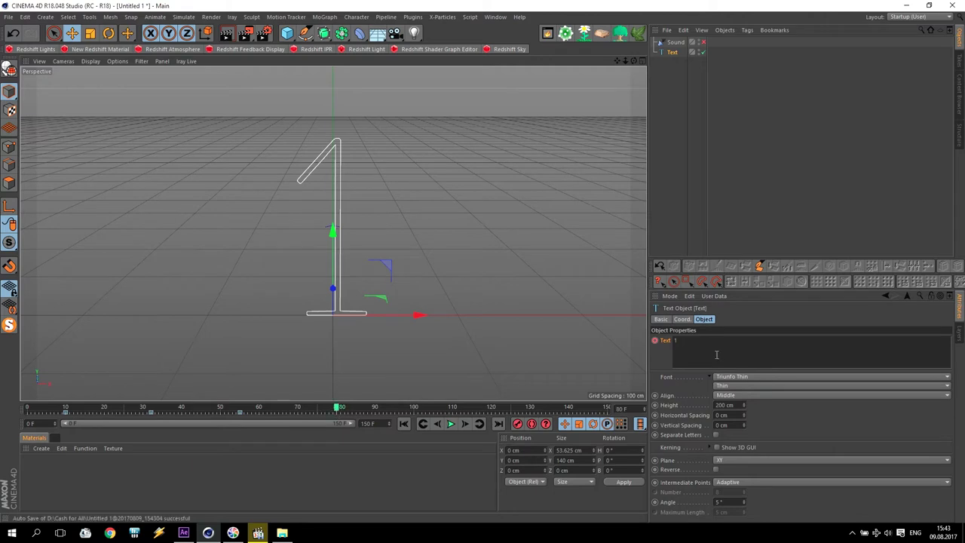
pyautogui.write('GO')
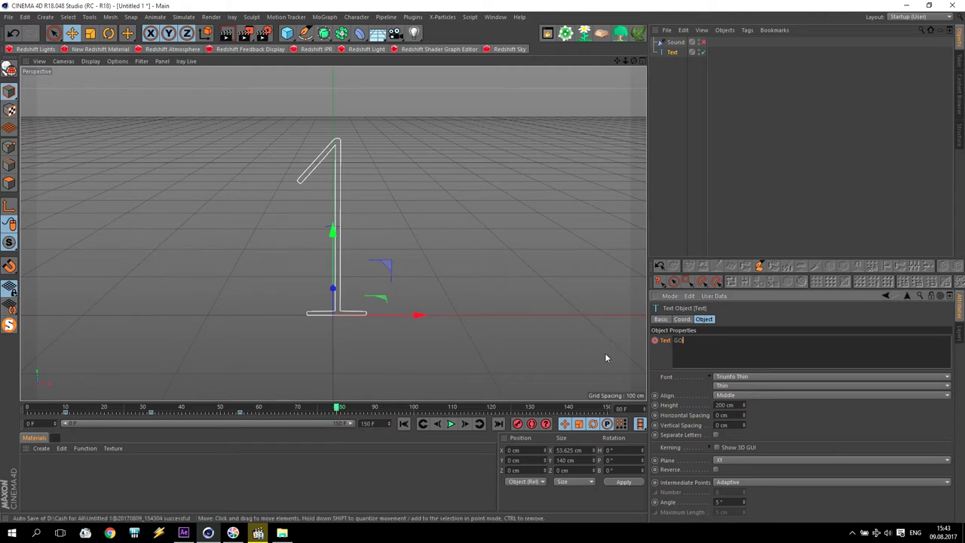
pyautogui.click(654, 341)
# Step: Enable the sound track and play the countdown from the start to check it
pyautogui.click(403, 424)
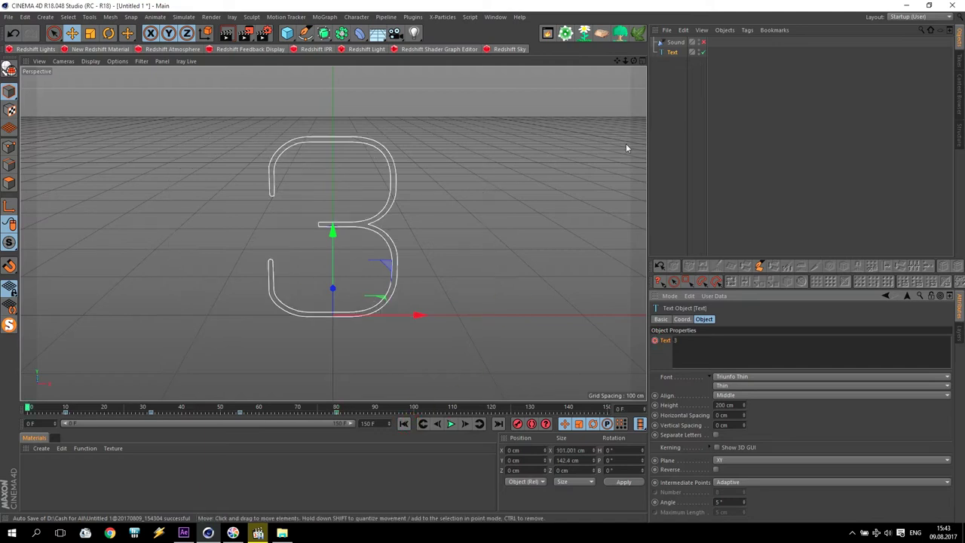
pyautogui.click(703, 42)
pyautogui.click(450, 424)
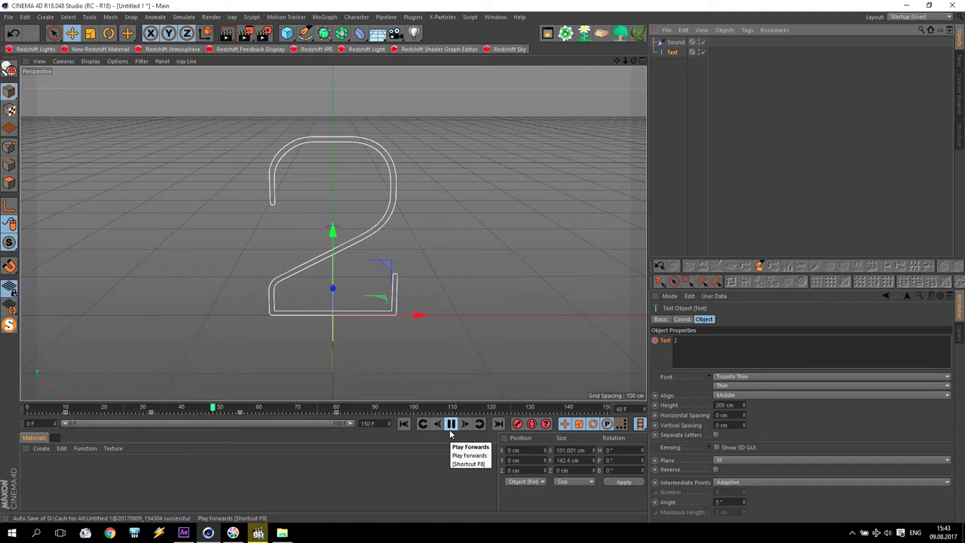
pyautogui.click(450, 425)
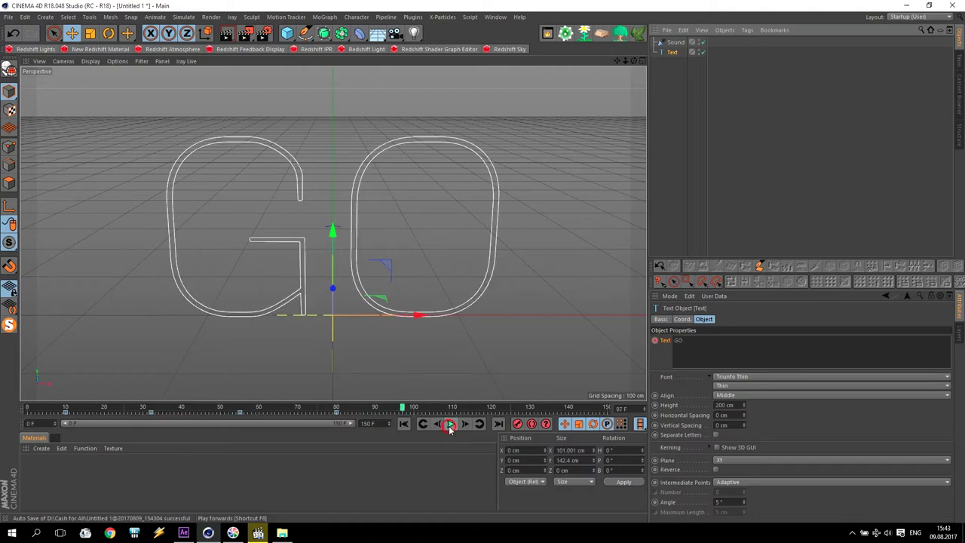
pyautogui.click(404, 424)
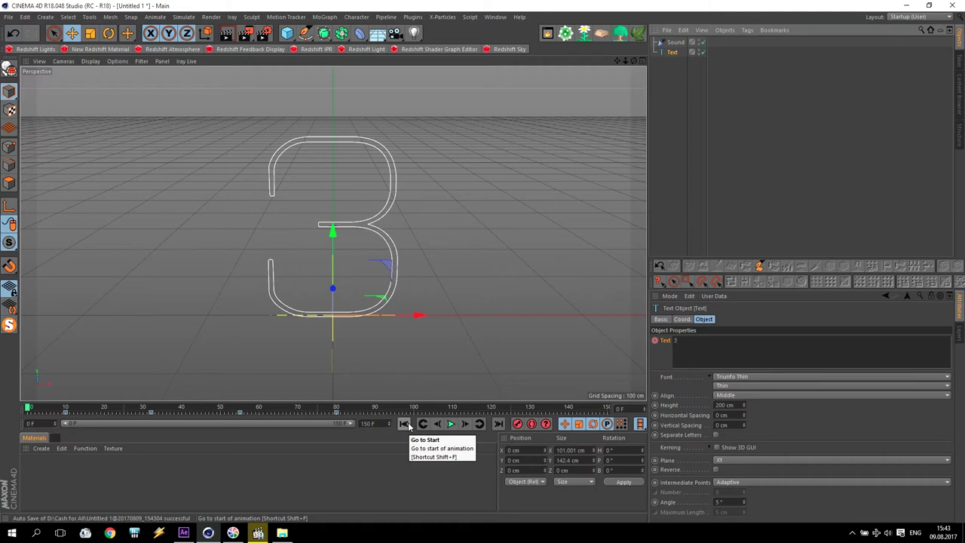
# Step: Add a cube sized 10 cm on X, Y and Z
pyautogui.click(287, 33)
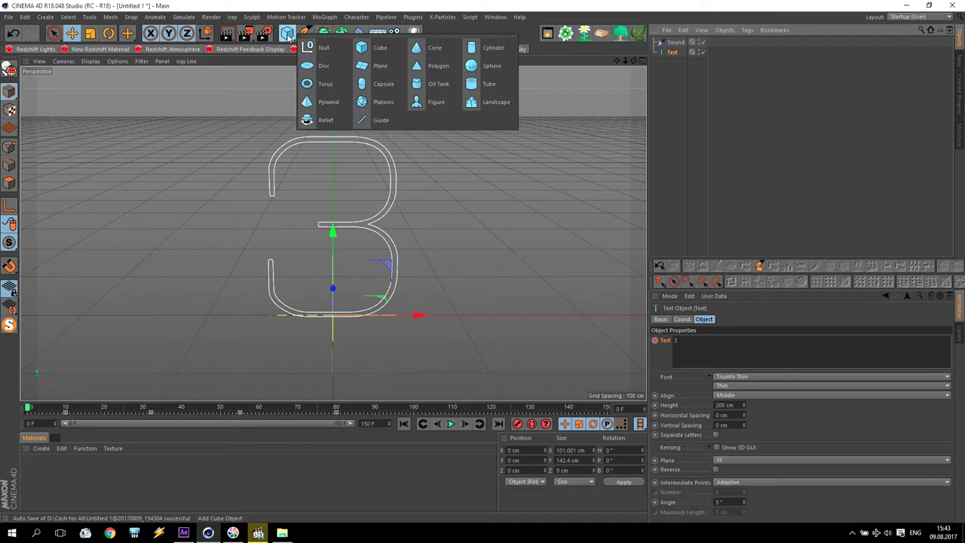
pyautogui.click(371, 48)
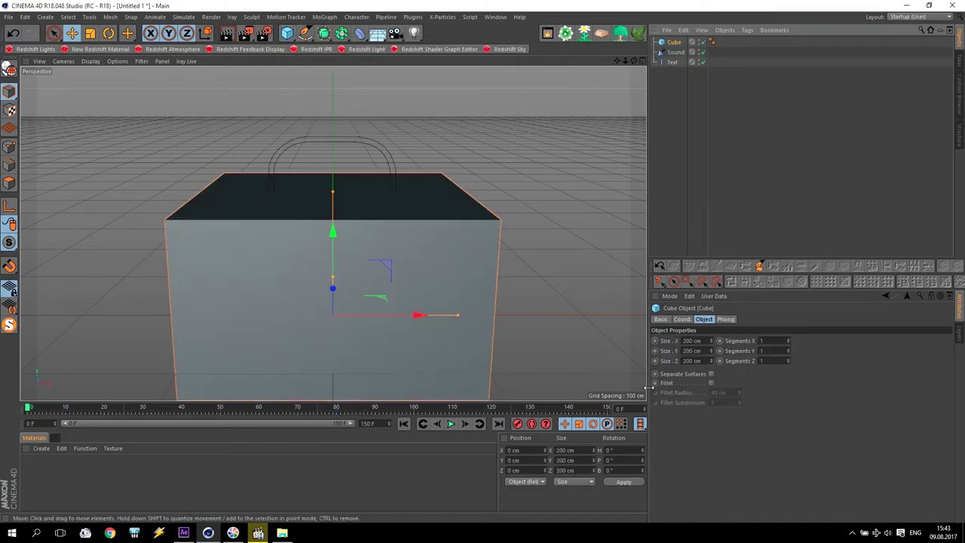
pyautogui.click(706, 343)
pyautogui.write('10')
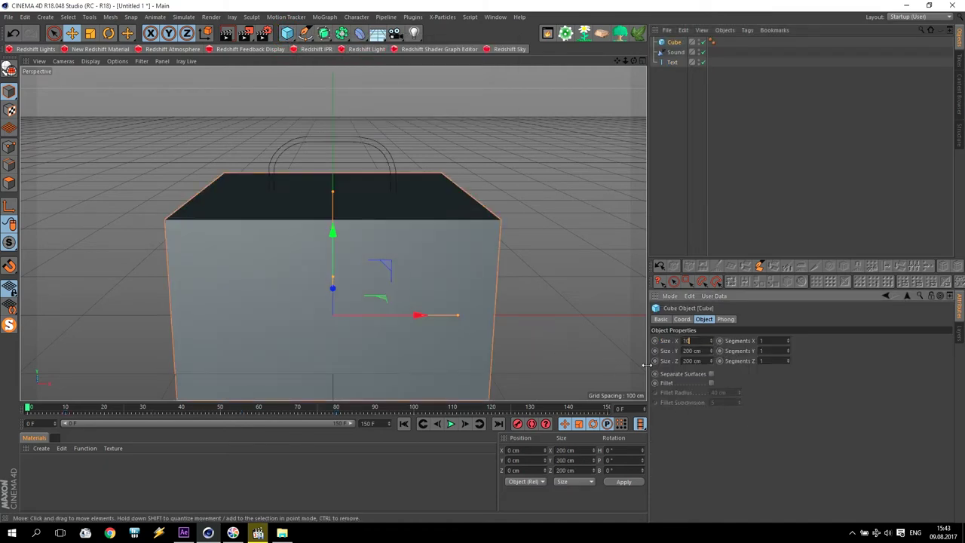
pyautogui.press('Tab')
pyautogui.write('10')
pyautogui.press('Tab')
pyautogui.write('10')
pyautogui.press('Return')
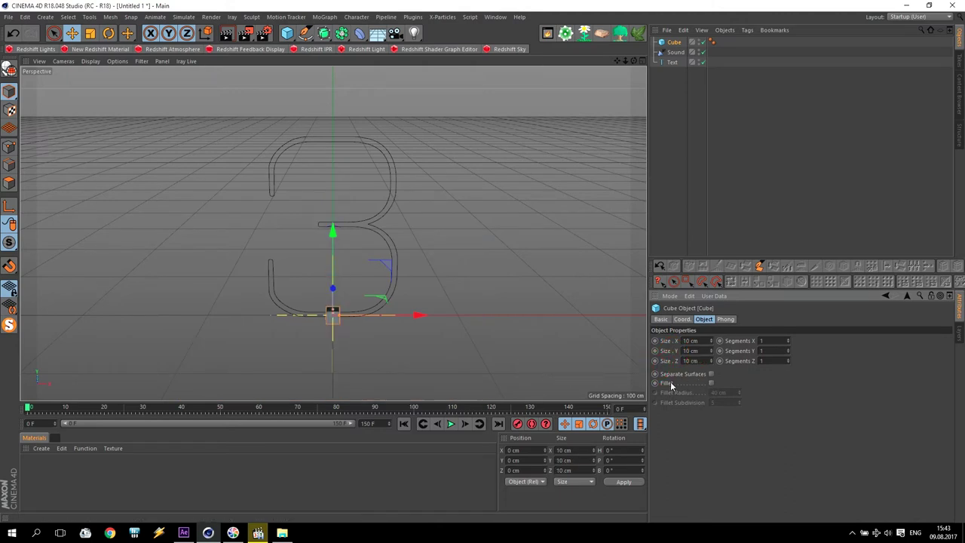
# Step: Give the cube a 1 cm fillet and add a sphere
pyautogui.click(711, 383)
pyautogui.press('Return')
pyautogui.click(287, 34)
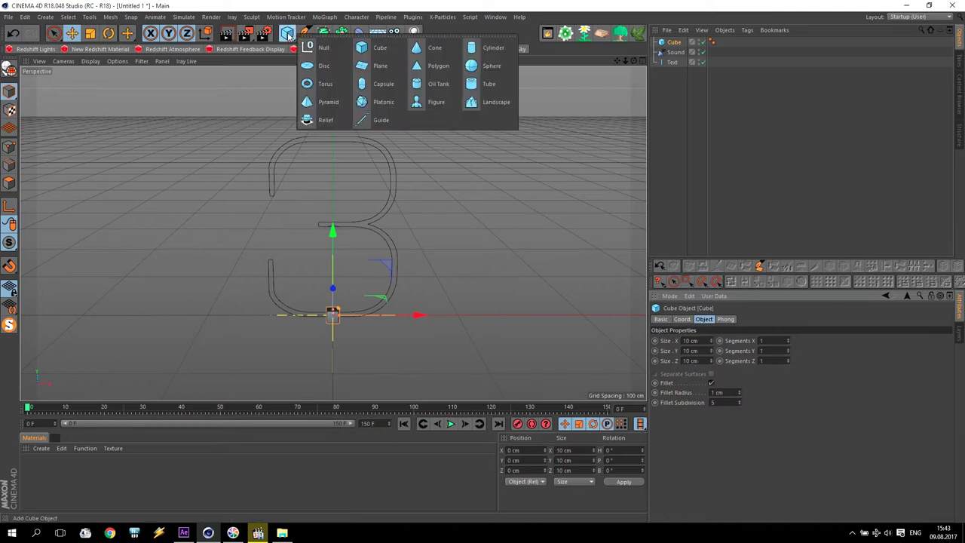
pyautogui.click(486, 67)
# Step: Set the sphere radius to 5 cm and move it to the cube's right
pyautogui.doubleClick(726, 340)
pyautogui.write('5')
pyautogui.press('Return')
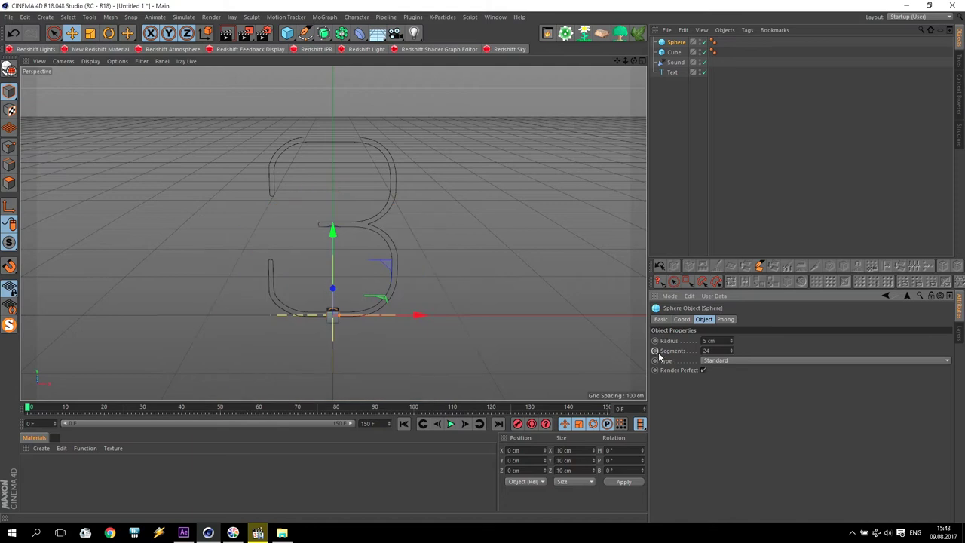
pyautogui.doubleClick(713, 350)
pyautogui.moveTo(419, 315); pyautogui.dragTo(442, 316)
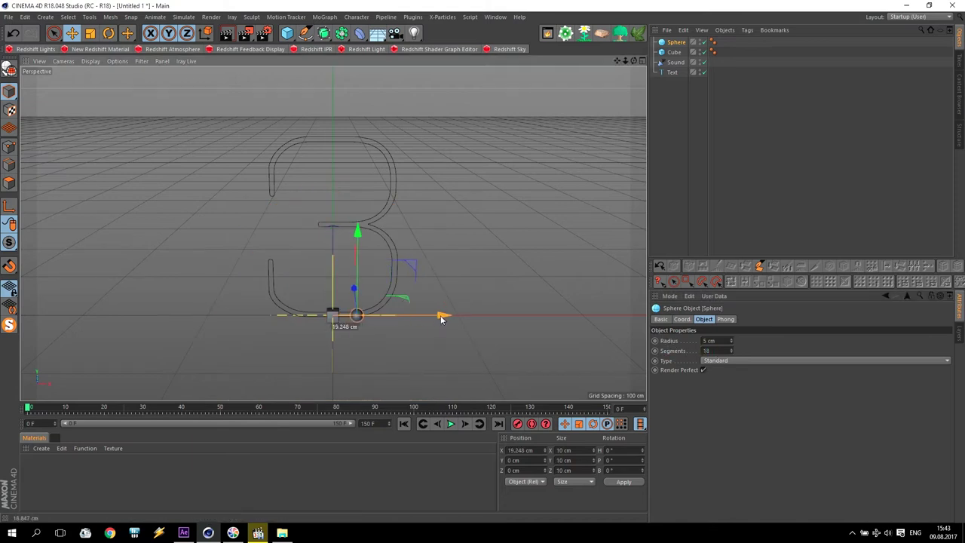
# Step: Add a capsule with 3 cm radius and move it along X
pyautogui.click(287, 33)
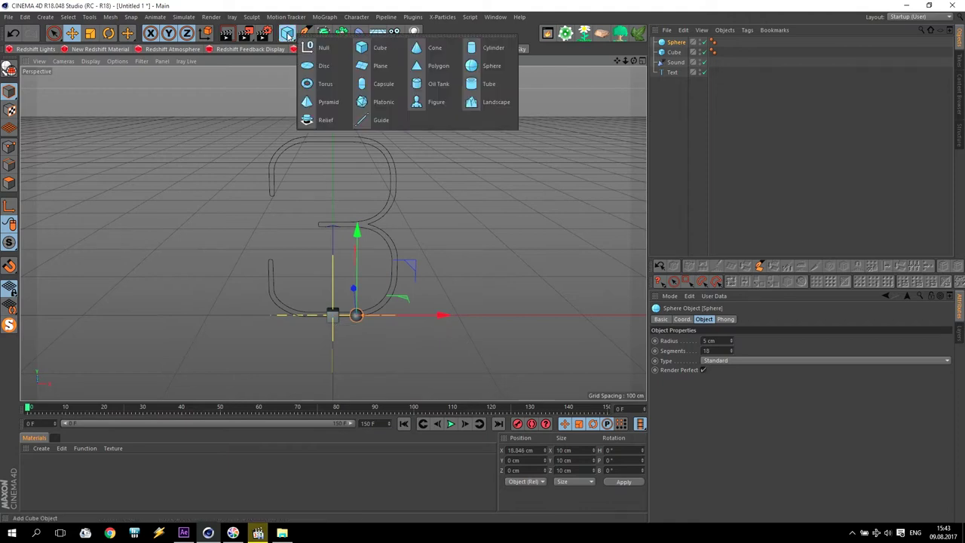
pyautogui.click(378, 87)
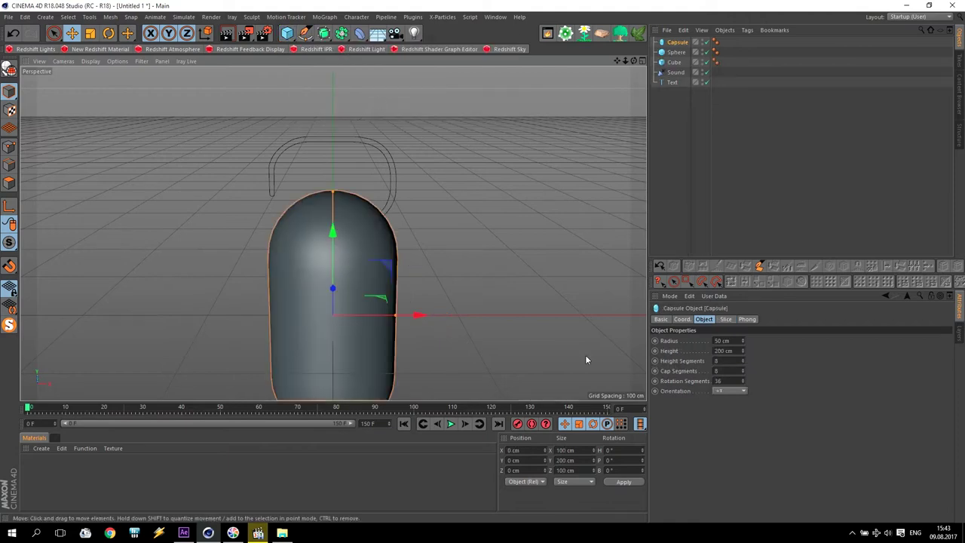
pyautogui.click(675, 345)
pyautogui.write('3')
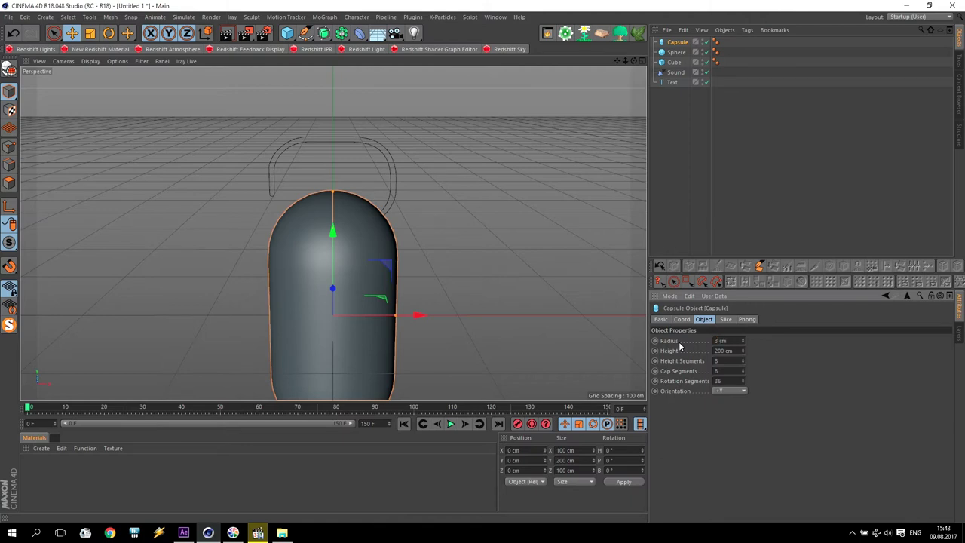
pyautogui.press('Return')
pyautogui.moveTo(410, 320)
pyautogui.mouseDown()
pyautogui.moveTo(387, 321)
pyautogui.moveTo(400, 320)
pyautogui.mouseUp()
# Step: Resize the capsule to 2 cm radius, 12 cm height and place it right of the sphere
pyautogui.click(719, 341)
pyautogui.write('2')
pyautogui.press('Return')
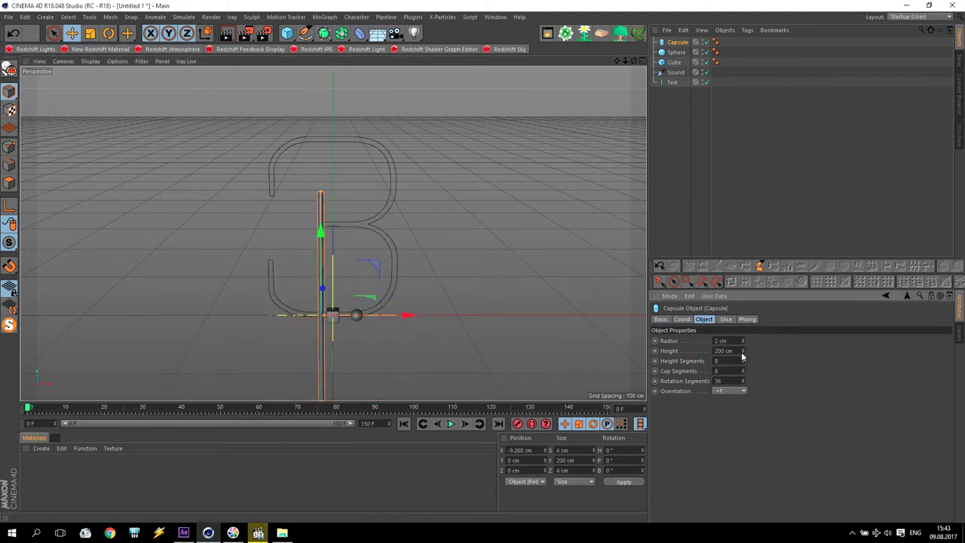
pyautogui.press('Tab')
pyautogui.write('12')
pyautogui.press('Return')
pyautogui.moveTo(375, 316); pyautogui.dragTo(437, 318)
# Step: Reset the capsule radius to 3 cm and adjust its height to about 13 cm
pyautogui.click(693, 340)
pyautogui.write('3')
pyautogui.press('Return')
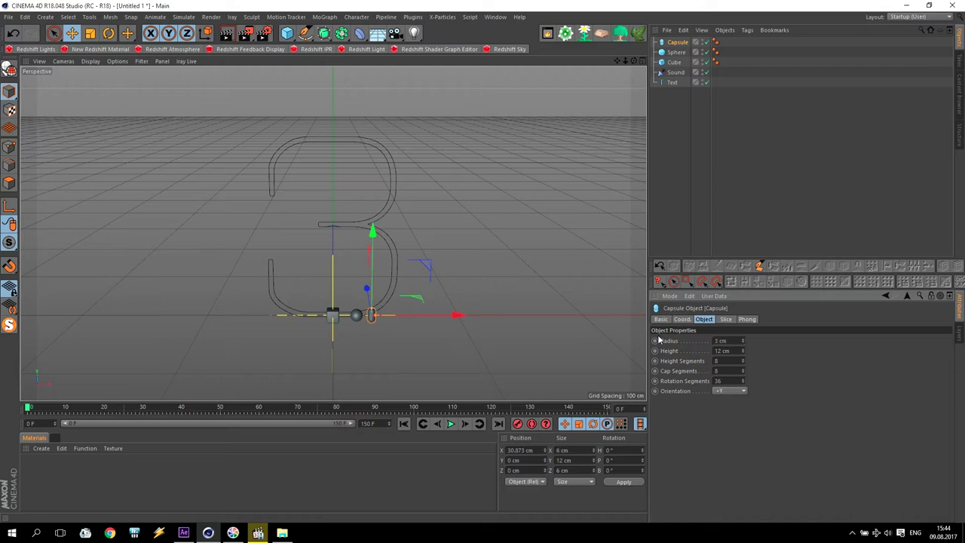
pyautogui.click(706, 349)
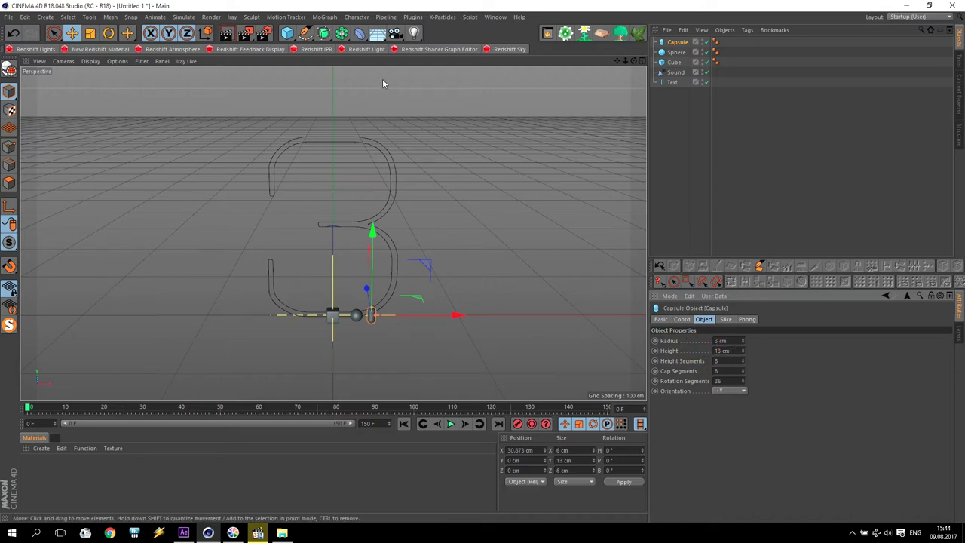
pyautogui.click(287, 33)
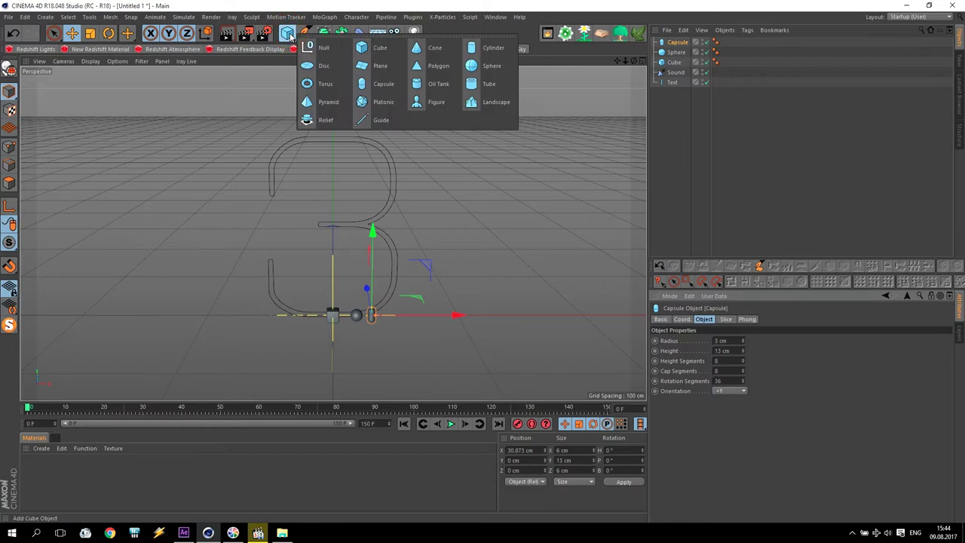
# Step: Add a torus with 5 cm ring radius and 2 cm pipe radius, left of the cube
pyautogui.click(328, 86)
pyautogui.moveTo(735, 339); pyautogui.dragTo(735, 399)
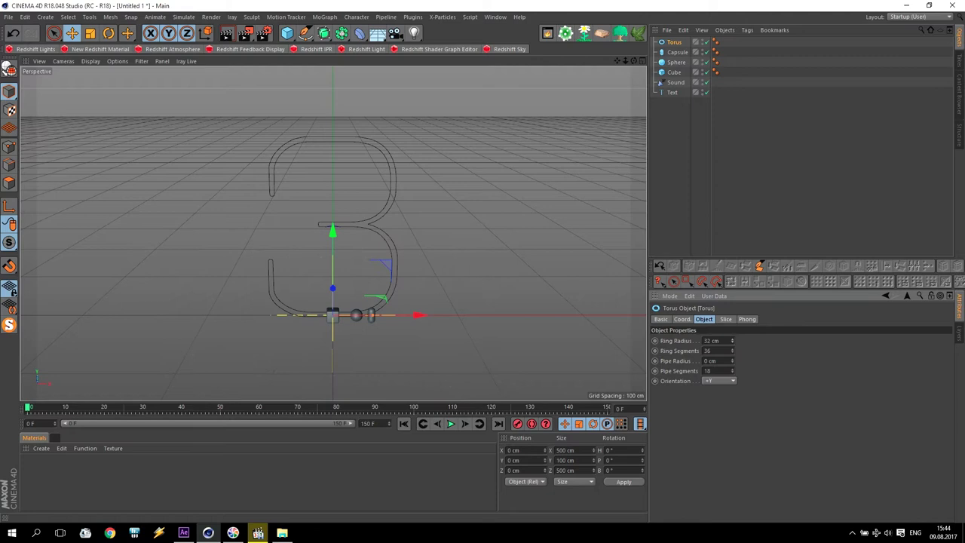
pyautogui.moveTo(733, 362); pyautogui.dragTo(730, 360)
pyautogui.click(727, 340)
pyautogui.write('5')
pyautogui.press('Return')
pyautogui.moveTo(419, 315)
pyautogui.mouseDown()
pyautogui.moveTo(393, 317)
pyautogui.moveTo(409, 319)
pyautogui.mouseUp()
# Step: Adjust the torus segment counts to 18 ring and 12 pipe segments
pyautogui.click(725, 361)
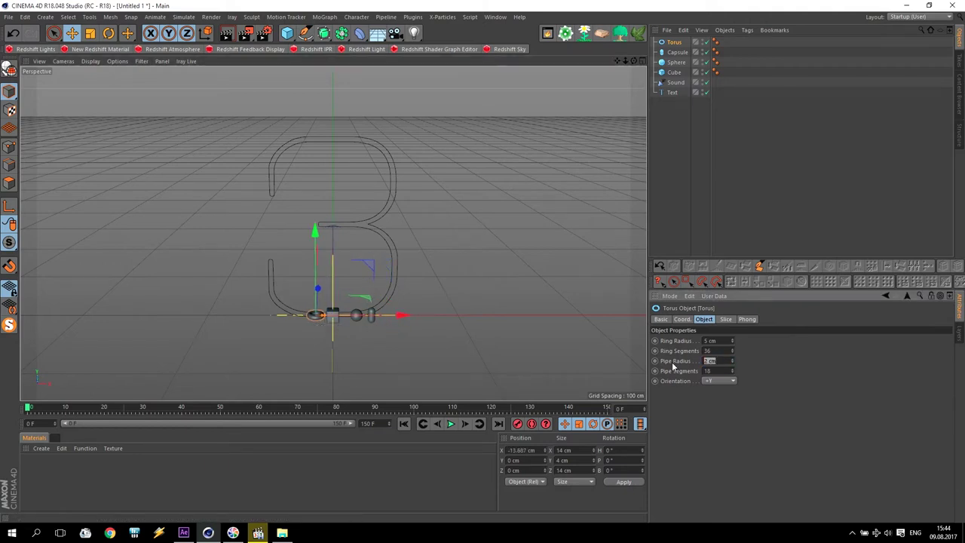
pyautogui.hotkey('shift', 'Tab')
pyautogui.write('24')
pyautogui.press('Return')
pyautogui.click(720, 371)
pyautogui.click(675, 351)
pyautogui.scroll(3, 379, 330)
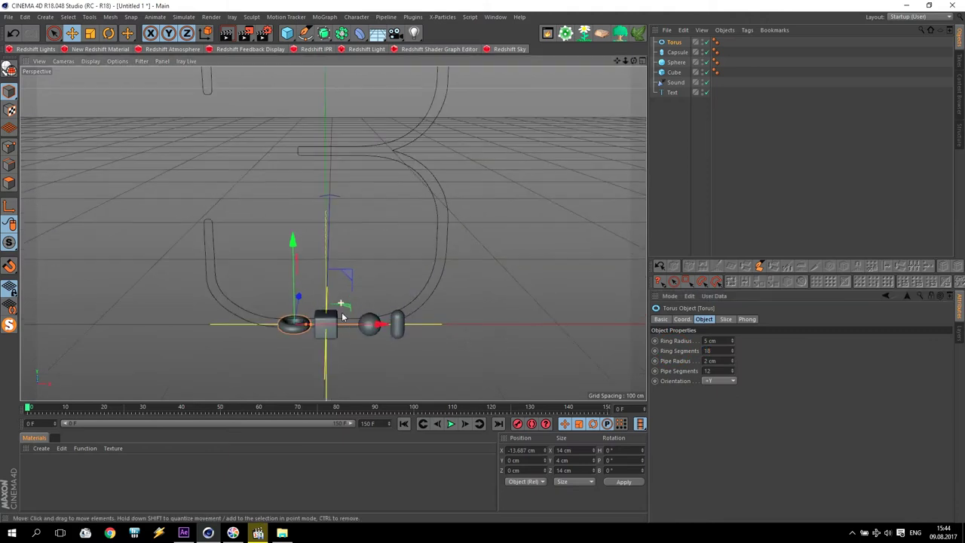
pyautogui.click(378, 276)
pyautogui.scroll(-2, 390, 294)
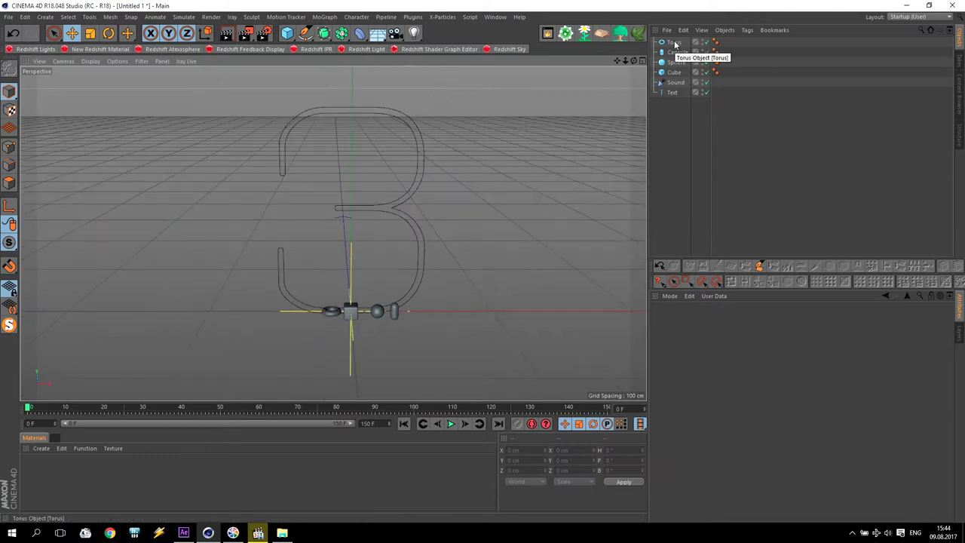
# Step: Add a Cloner and parent the torus, capsule, sphere and cube under it
pyautogui.click(323, 21)
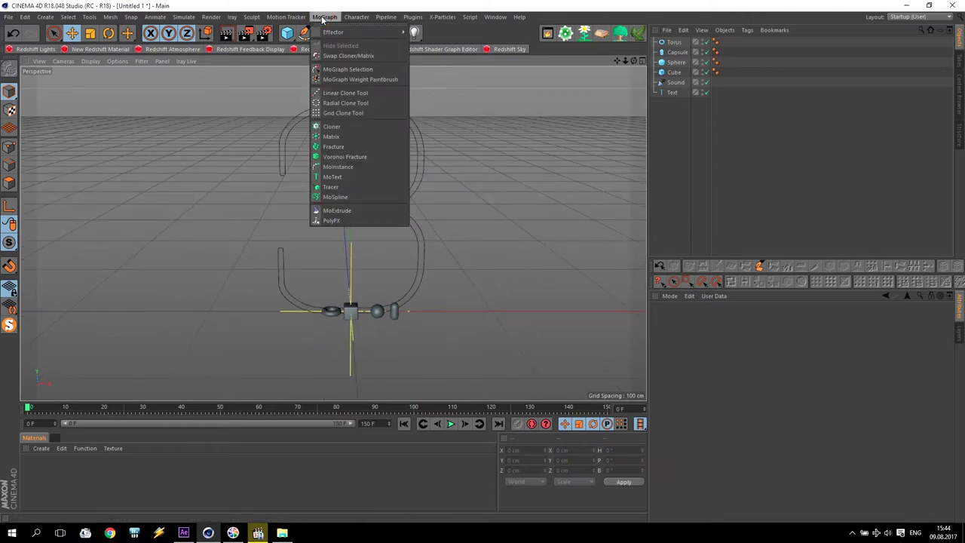
pyautogui.click(353, 127)
pyautogui.click(673, 52)
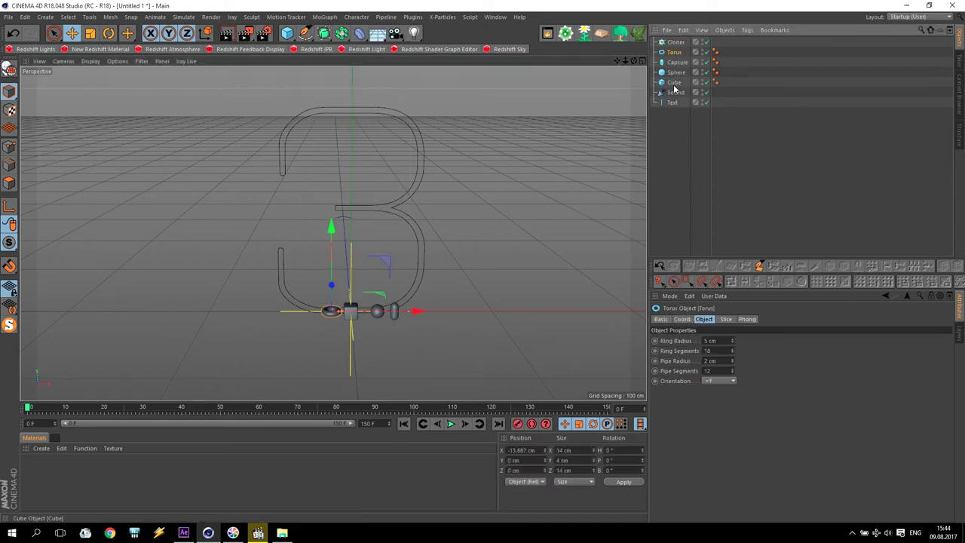
pyautogui.keyDown('shift'); pyautogui.click(675, 80); pyautogui.keyUp('shift')
pyautogui.moveTo(678, 75); pyautogui.dragTo(680, 44)
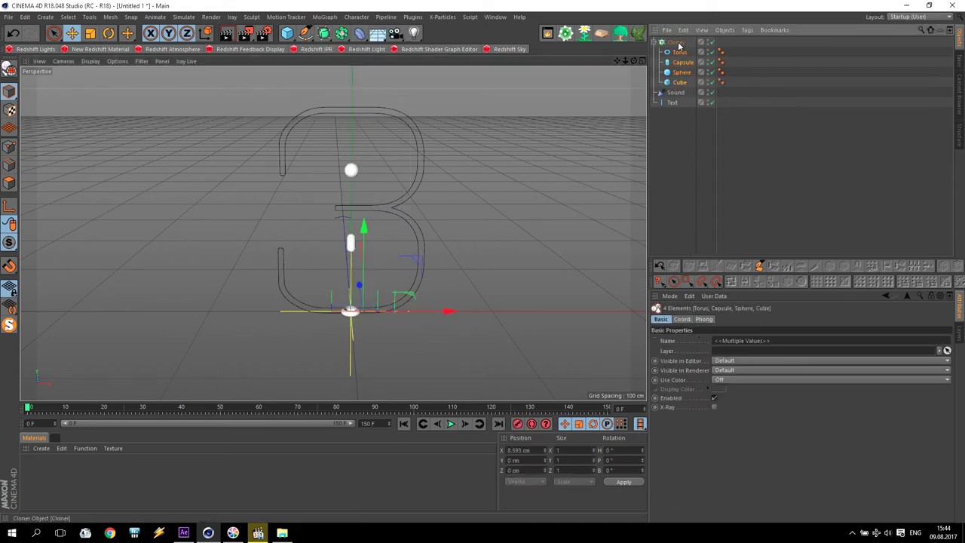
# Step: Switch the Cloner's mode to Object
pyautogui.click(676, 42)
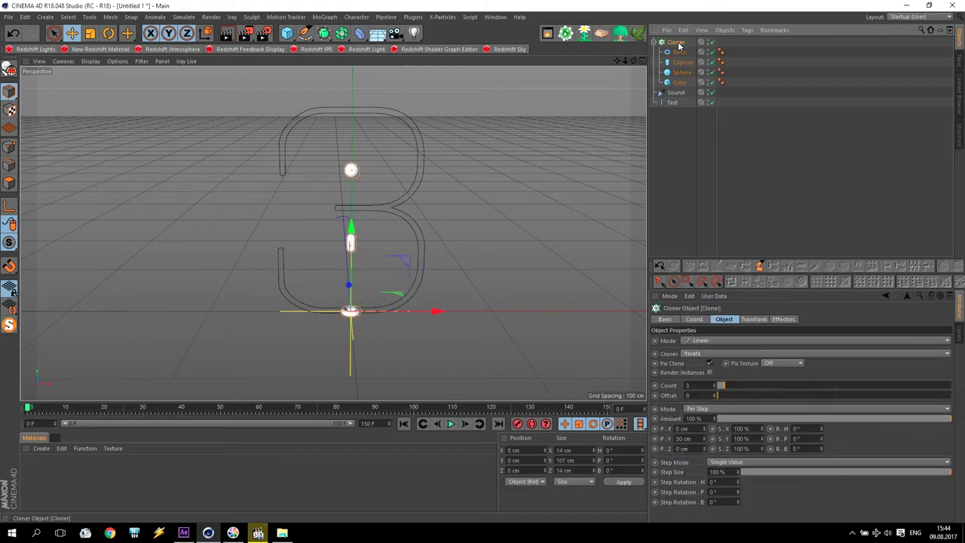
pyautogui.click(690, 340)
pyautogui.click(698, 351)
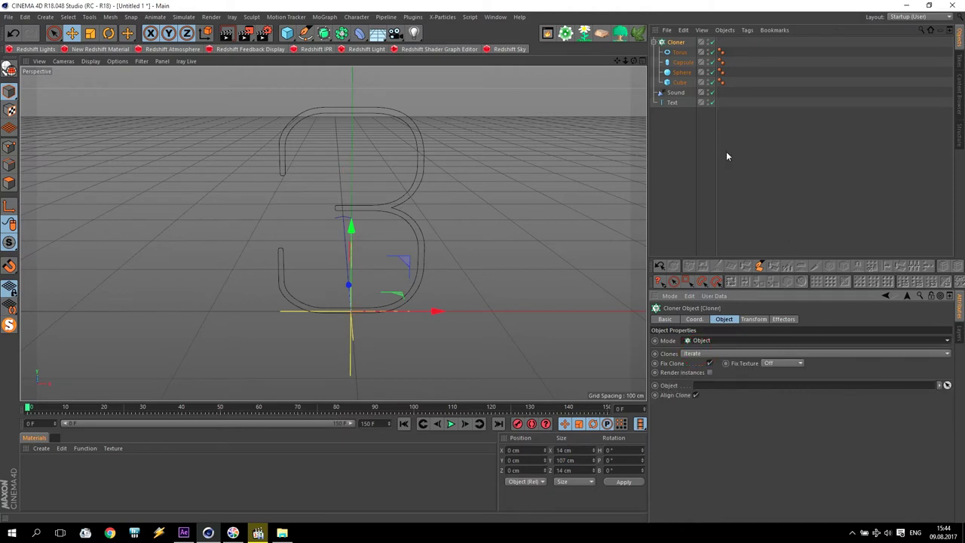
# Step: Use the Text spline as the Cloner's object with Step distribution of 8 cm
pyautogui.click(672, 104)
pyautogui.moveTo(688, 183); pyautogui.dragTo(736, 385)
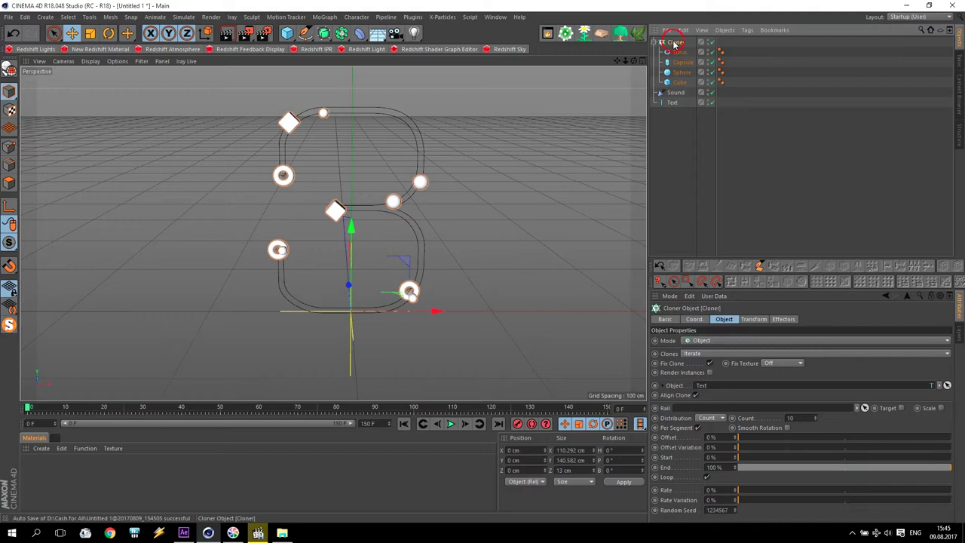
pyautogui.click(715, 419)
pyautogui.click(710, 437)
pyautogui.click(797, 417)
pyautogui.write('8')
pyautogui.press('Return')
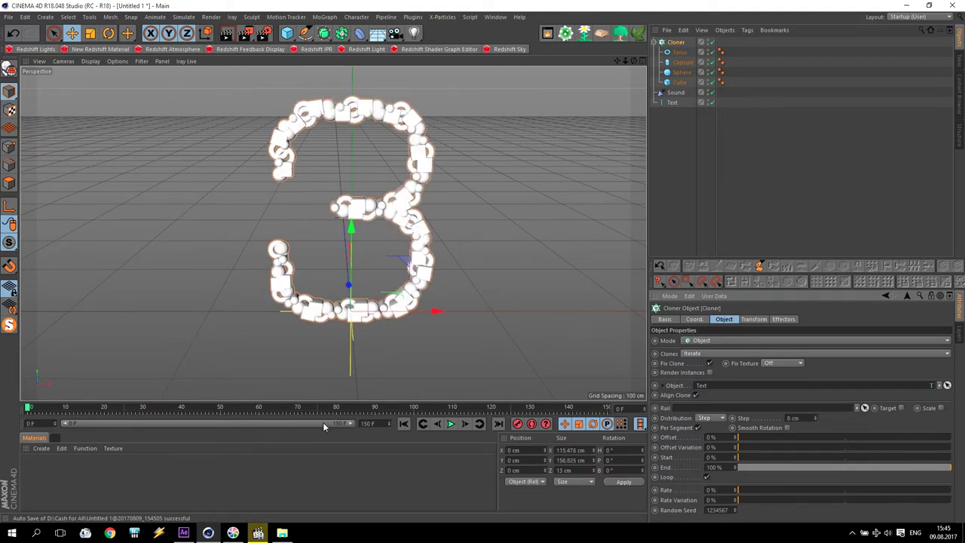
# Step: Scrub and play the timeline to preview the cloned countdown
pyautogui.moveTo(30, 410); pyautogui.dragTo(132, 413)
pyautogui.click(451, 423)
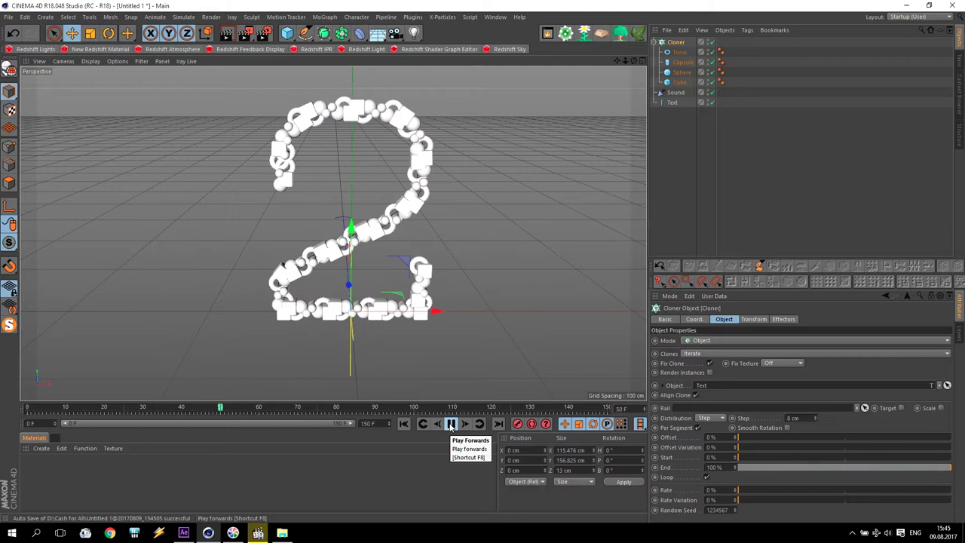
pyautogui.click(450, 424)
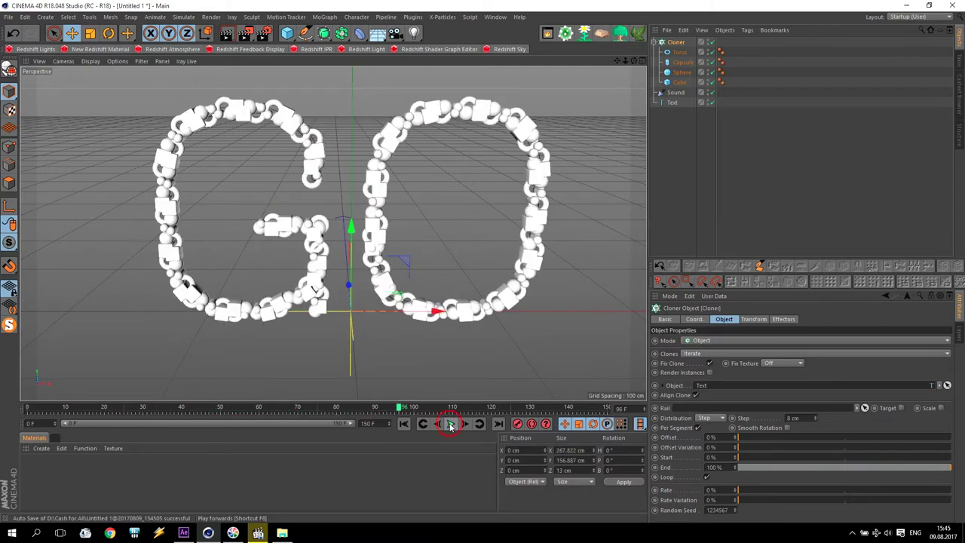
pyautogui.click(403, 424)
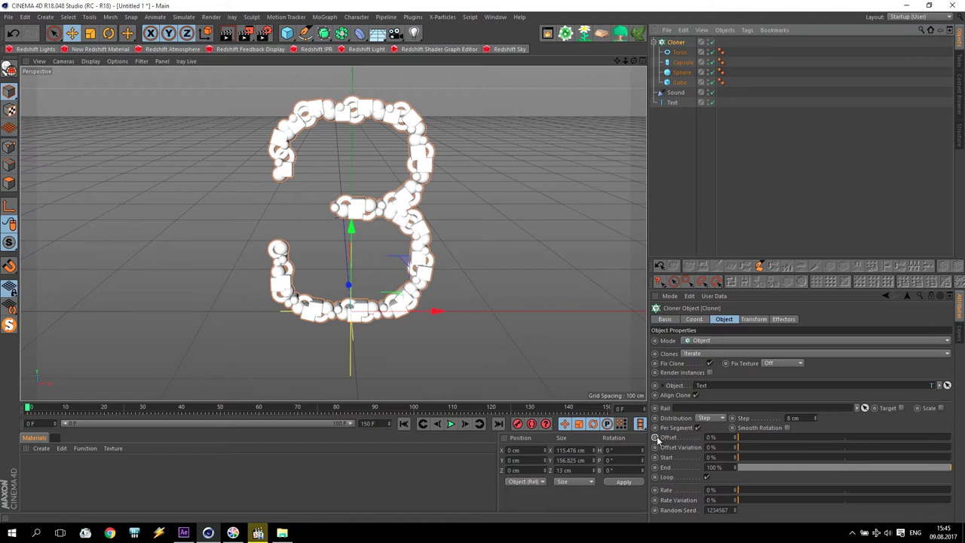
# Step: Test sliding the clones with Offset, then keyframe Offset at 0% on frame 0
pyautogui.moveTo(737, 438); pyautogui.dragTo(813, 437)
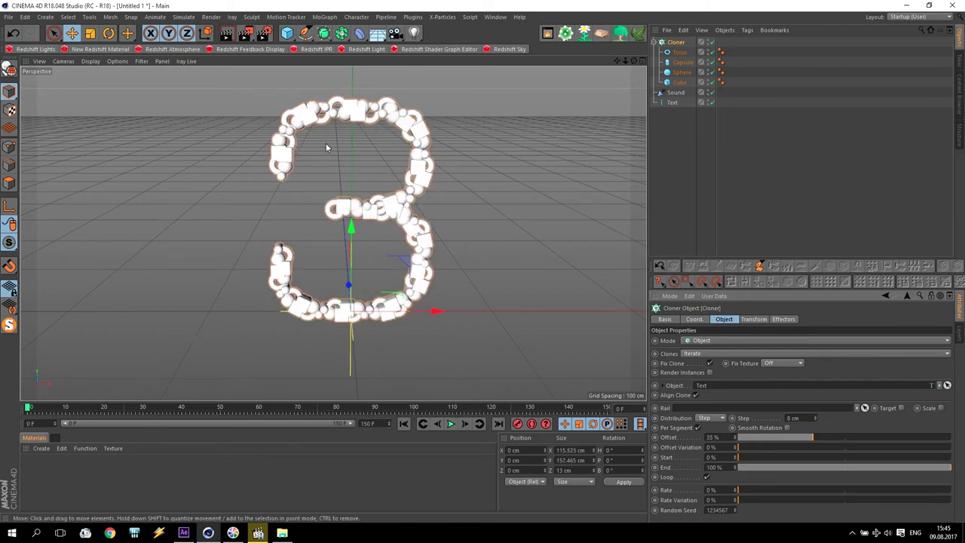
pyautogui.moveTo(807, 442); pyautogui.dragTo(732, 438)
pyautogui.click(22, 407)
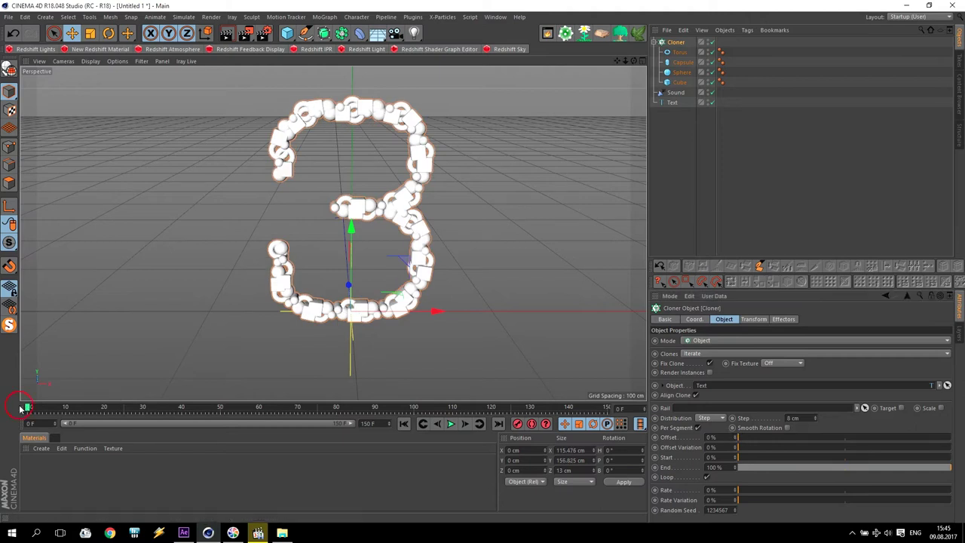
pyautogui.click(655, 437)
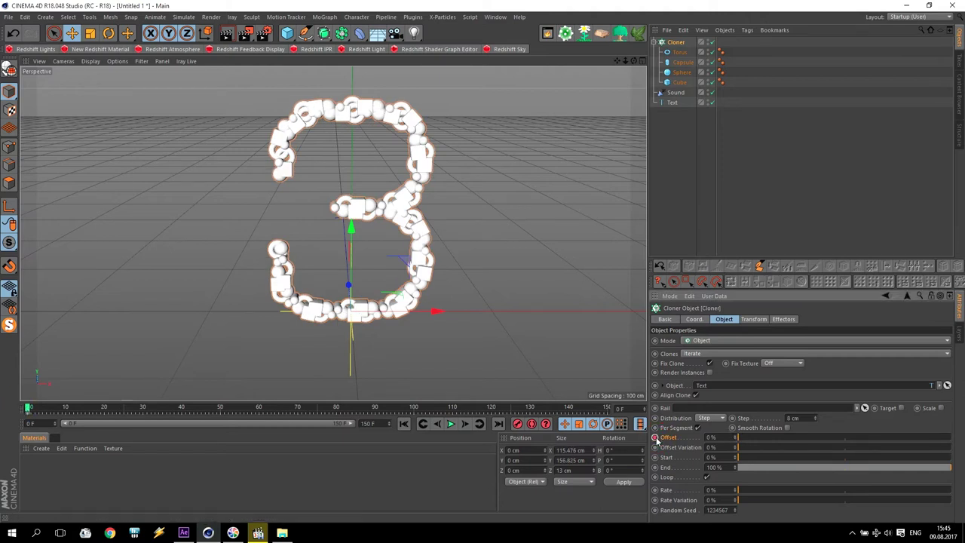
# Step: Near the animation's end, set Offset to 10% and keyframe it
pyautogui.moveTo(27, 406); pyautogui.dragTo(491, 413)
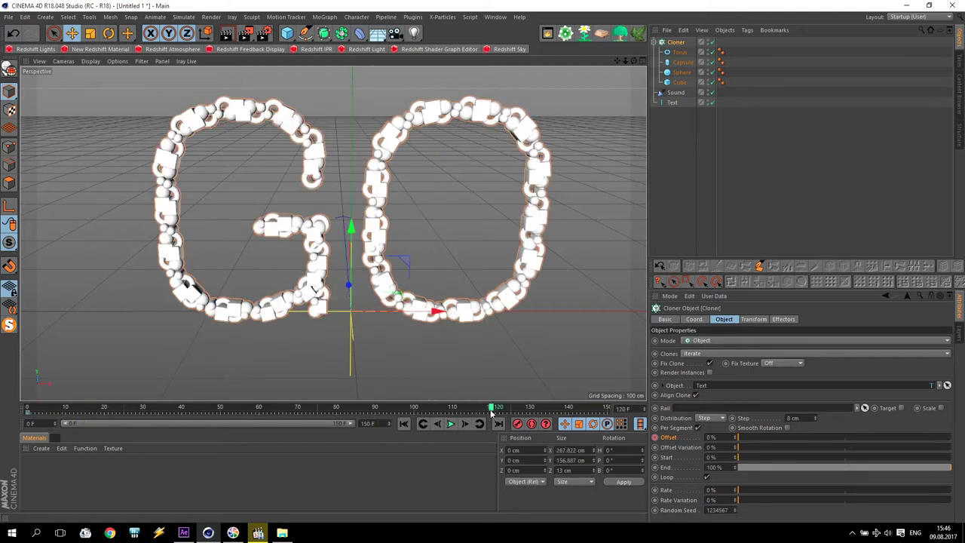
pyautogui.doubleClick(711, 437)
pyautogui.write('5')
pyautogui.press('Return')
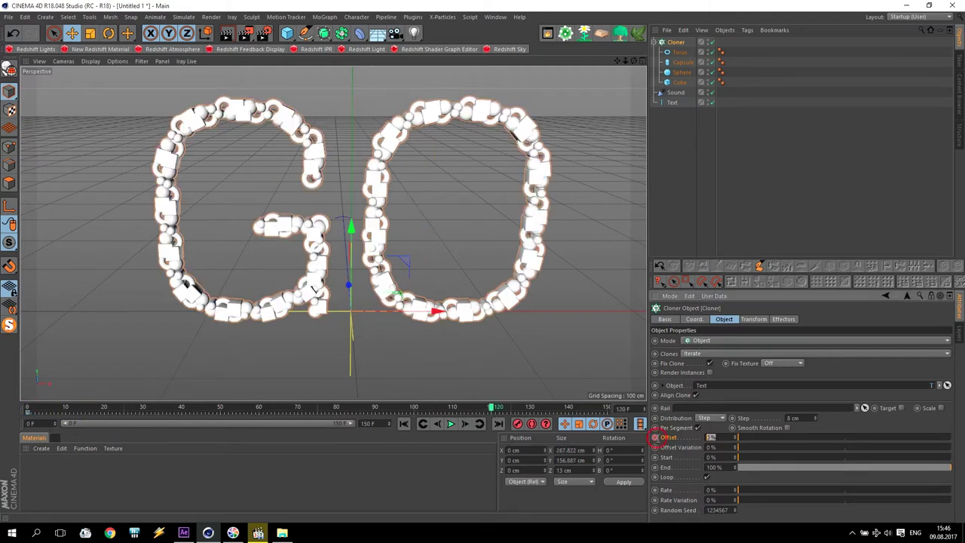
pyautogui.write('10')
pyautogui.press('Return')
pyautogui.click(654, 439)
# Step: Play back the Offset slide from the start and rewind to frame 0
pyautogui.click(403, 424)
pyautogui.click(450, 423)
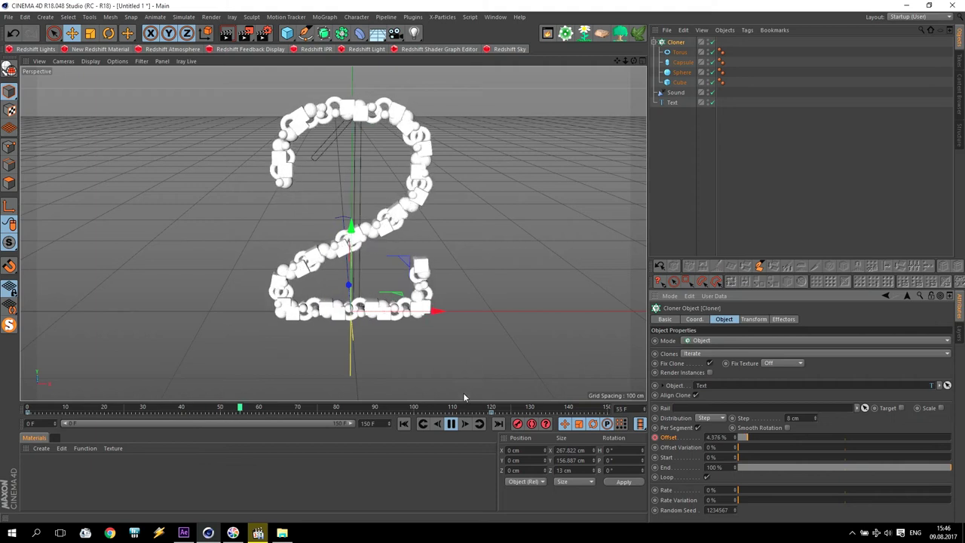
pyautogui.click(450, 424)
pyautogui.click(403, 424)
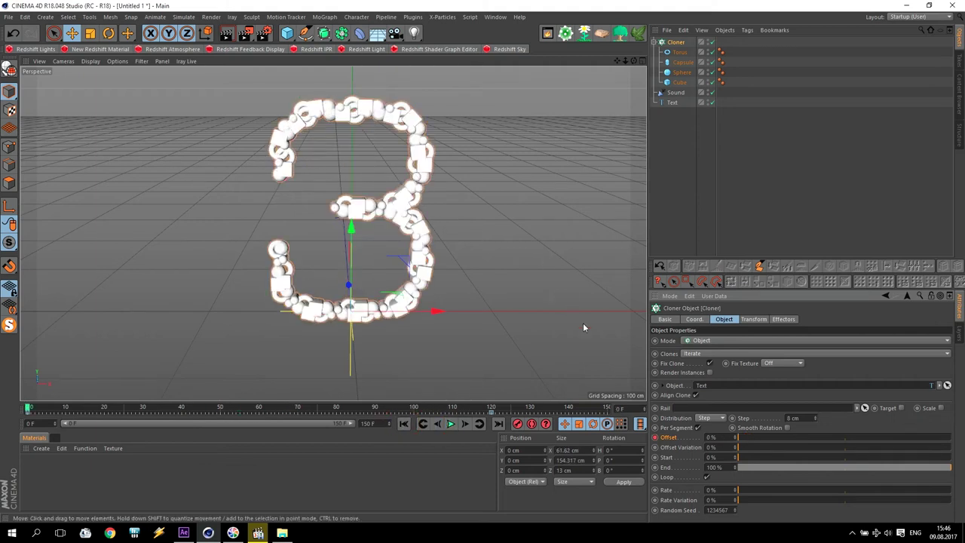
# Step: Lower the cloner End to 0% and keyframe it at frame 5
pyautogui.moveTo(937, 469); pyautogui.dragTo(737, 473)
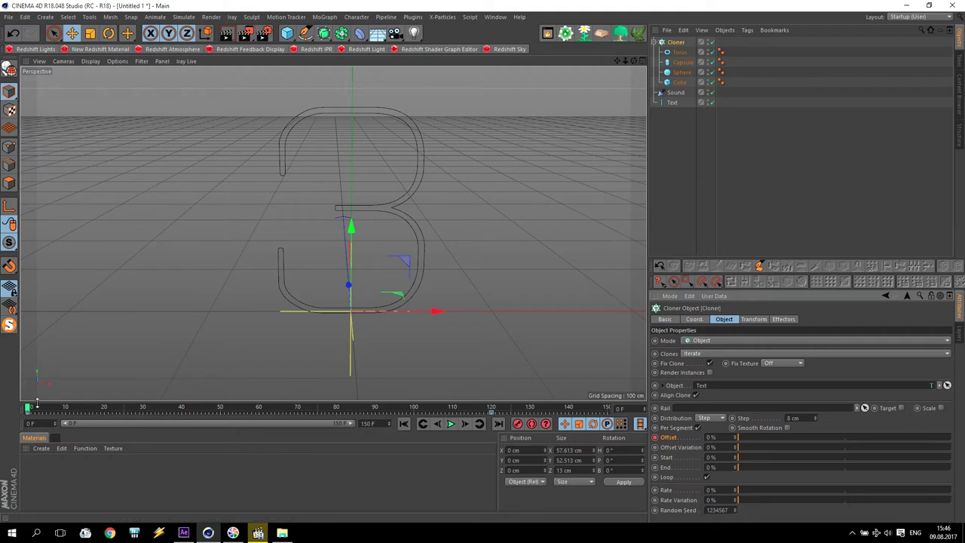
pyautogui.moveTo(28, 413); pyautogui.dragTo(47, 411)
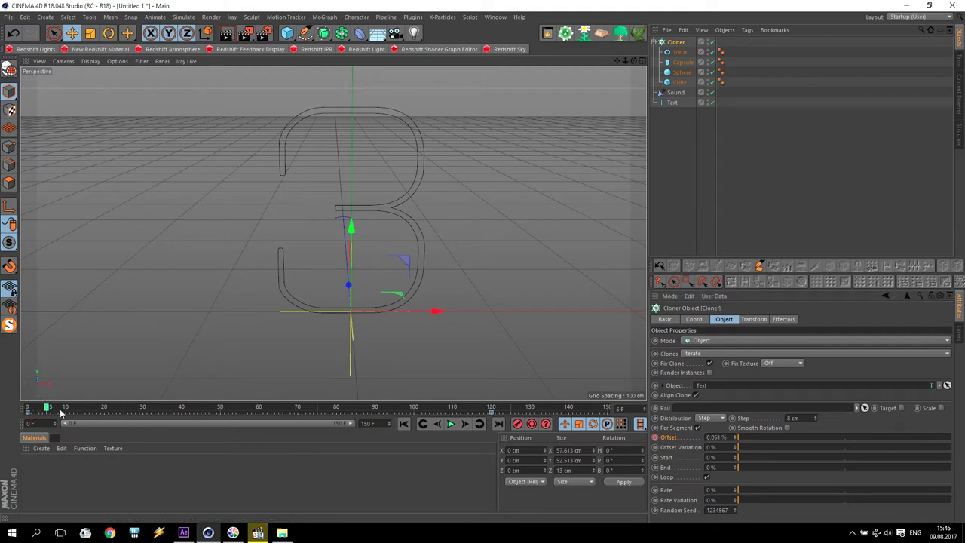
pyautogui.click(655, 467)
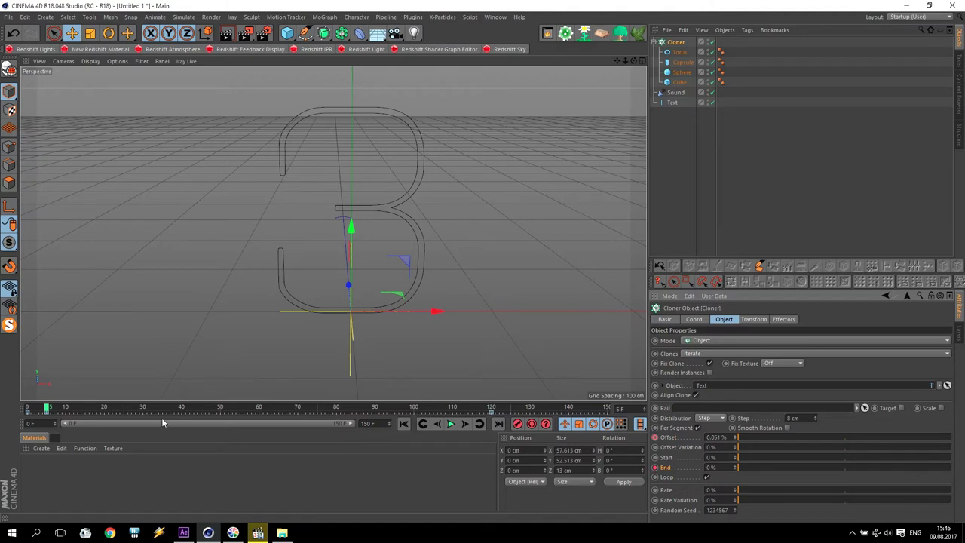
# Step: At frame 10, set End to 100% and keyframe it
pyautogui.moveTo(47, 407); pyautogui.dragTo(66, 409)
pyautogui.doubleClick(713, 468)
pyautogui.write('10')
pyautogui.press('Return')
pyautogui.click(654, 468)
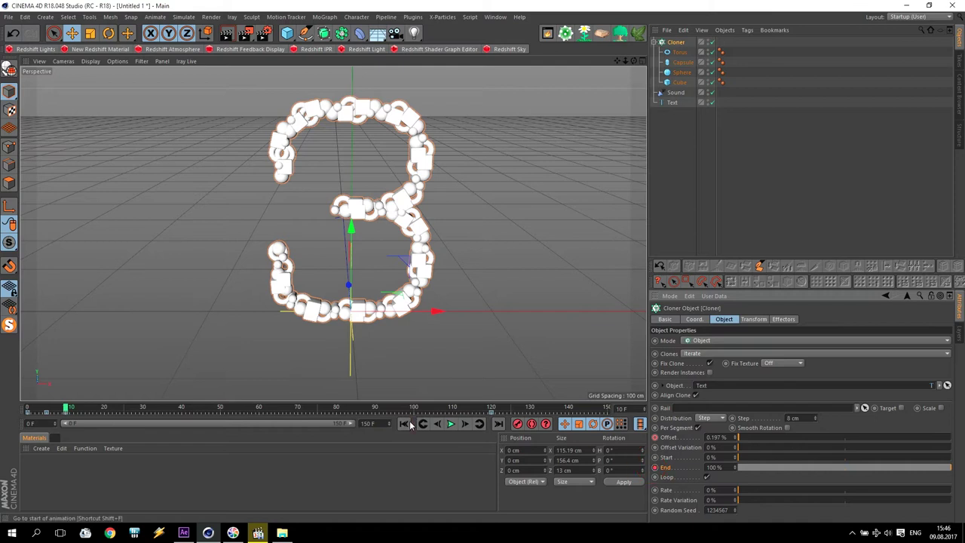
# Step: Play back the clones building onto the 3 and rewind to frame 0
pyautogui.click(403, 424)
pyautogui.click(449, 424)
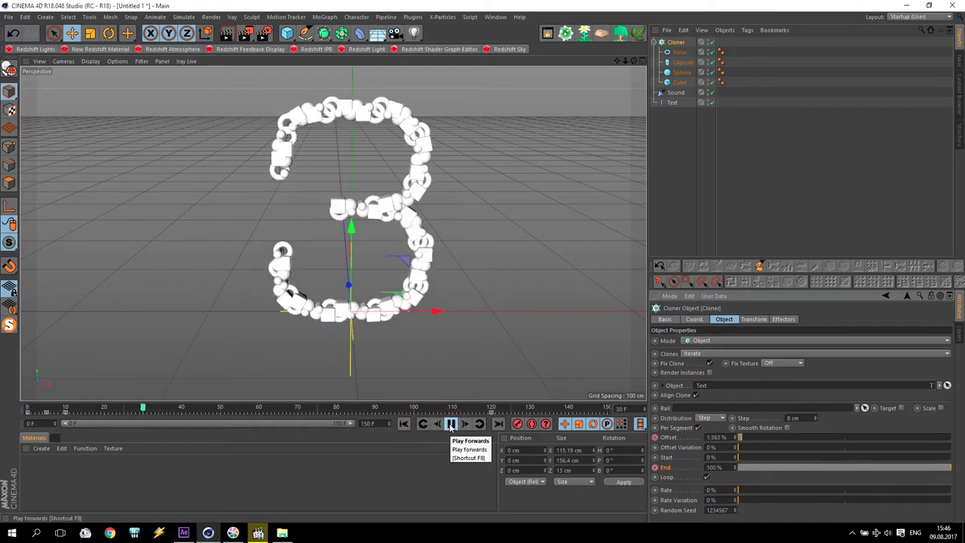
pyautogui.click(450, 423)
pyautogui.click(403, 424)
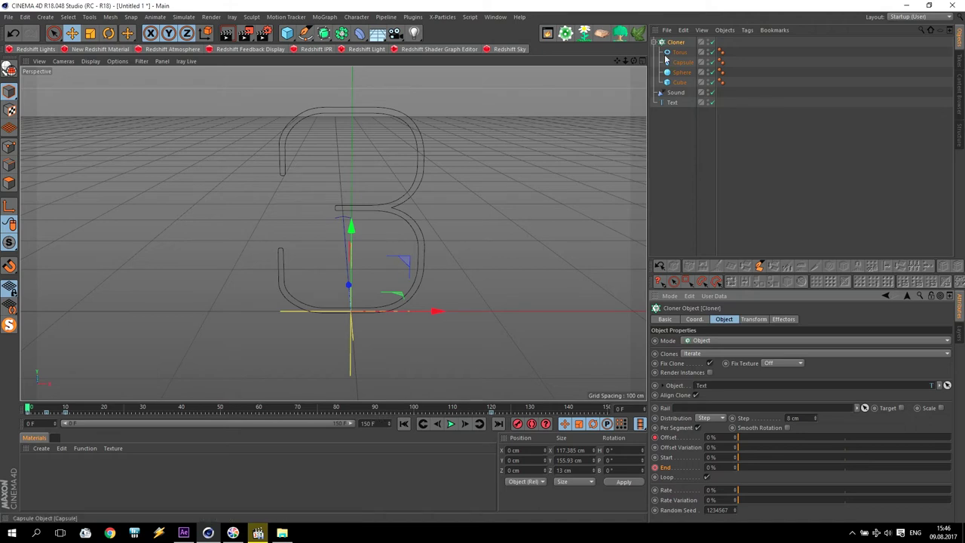
# Step: Add a rigid body Dynamics Body tag to the Cloner
pyautogui.click(677, 43)
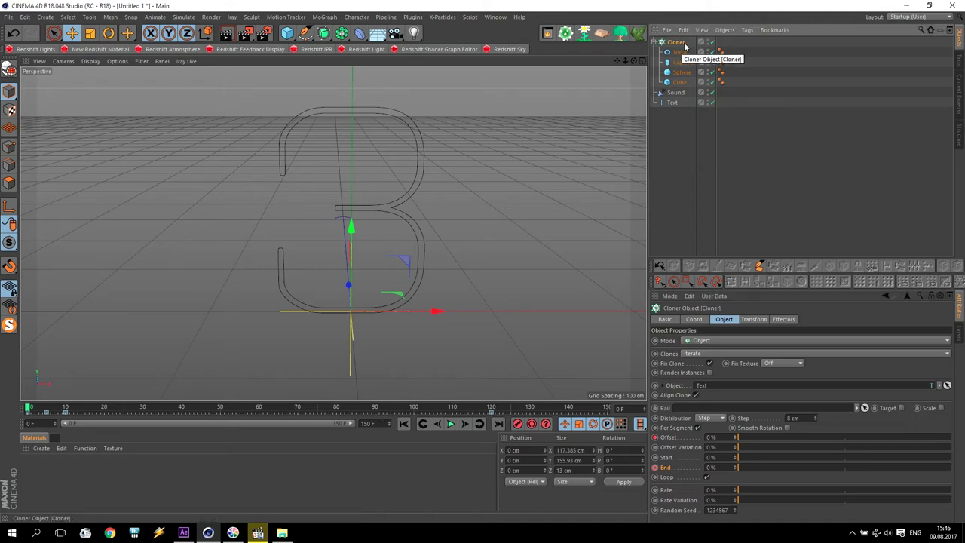
pyautogui.click(747, 30)
pyautogui.moveTo(793, 156)
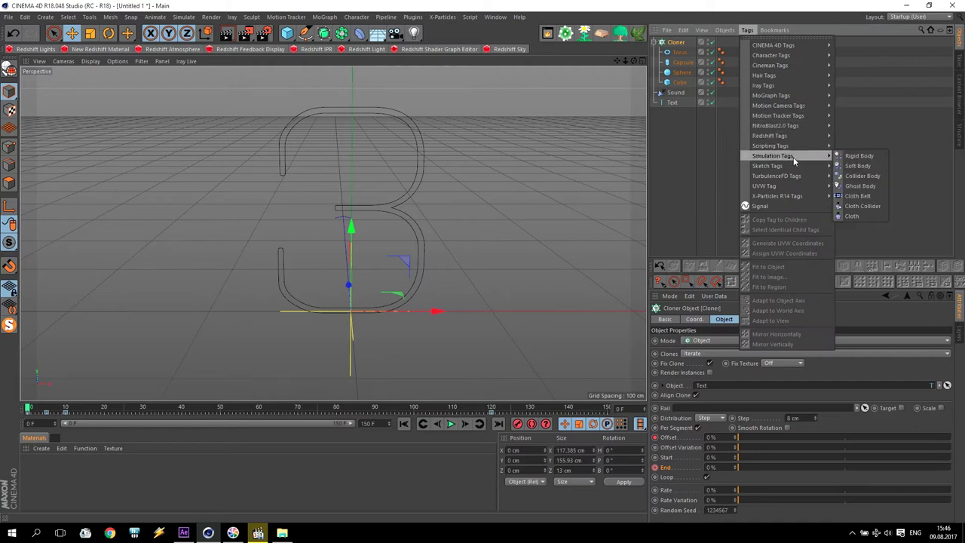
pyautogui.click(858, 156)
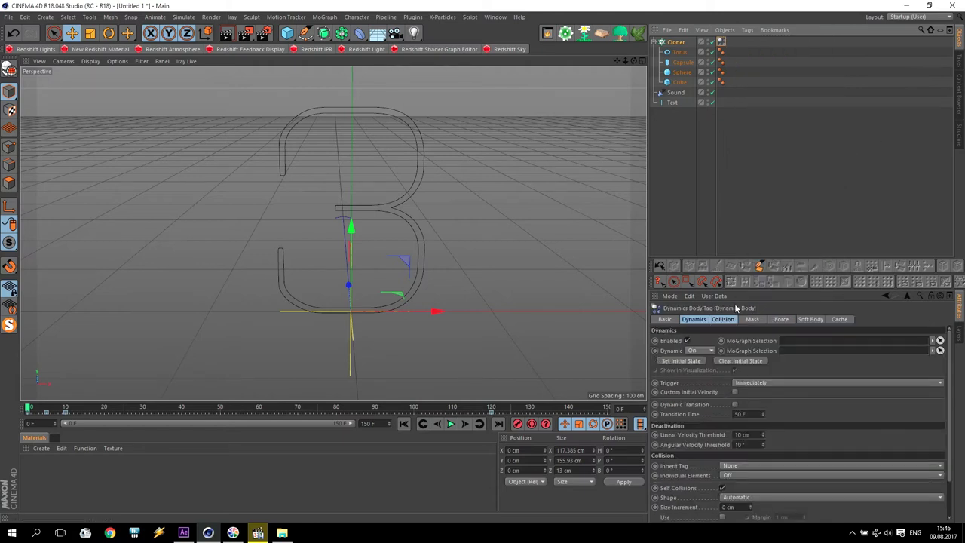
# Step: Make the tag apply to children with every clone colliding individually
pyautogui.click(697, 320)
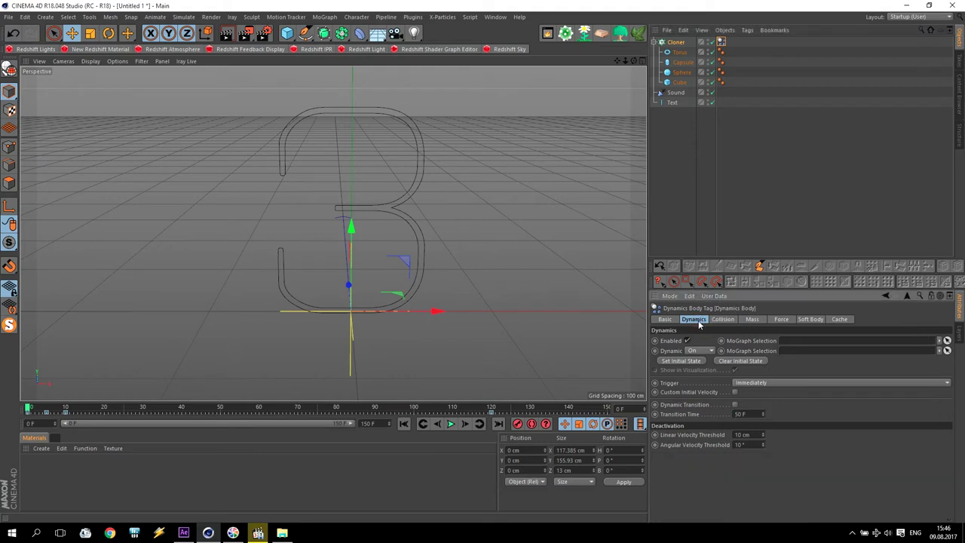
pyautogui.click(719, 319)
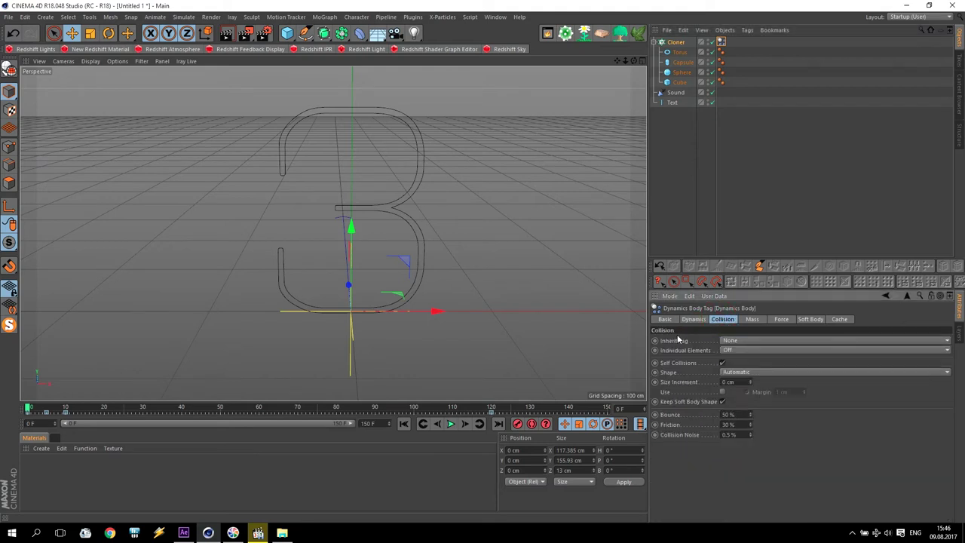
pyautogui.click(736, 341)
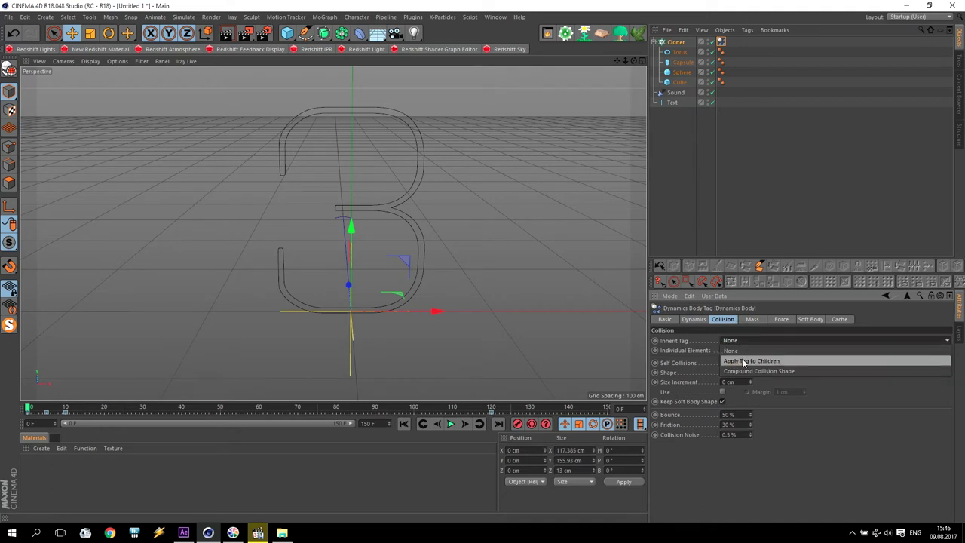
pyautogui.click(743, 361)
pyautogui.click(726, 350)
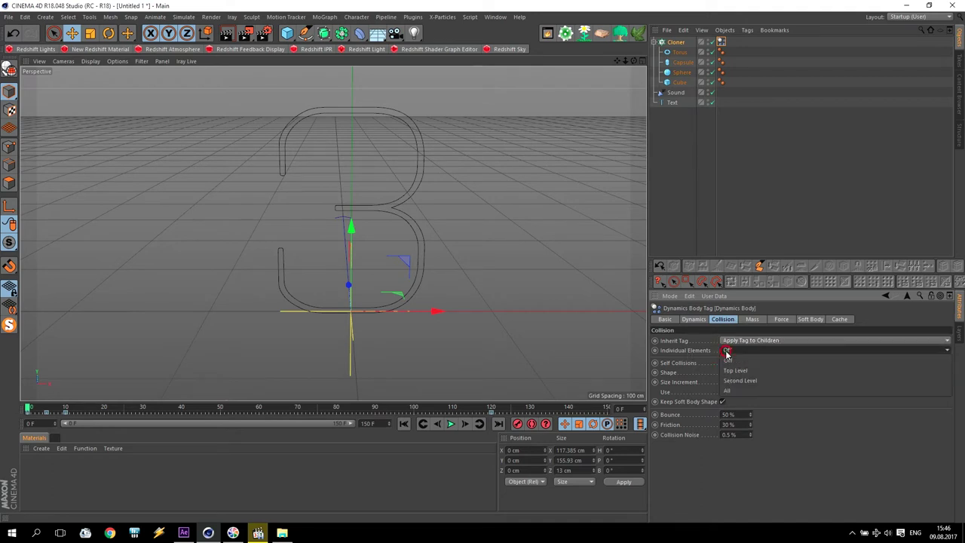
pyautogui.click(730, 390)
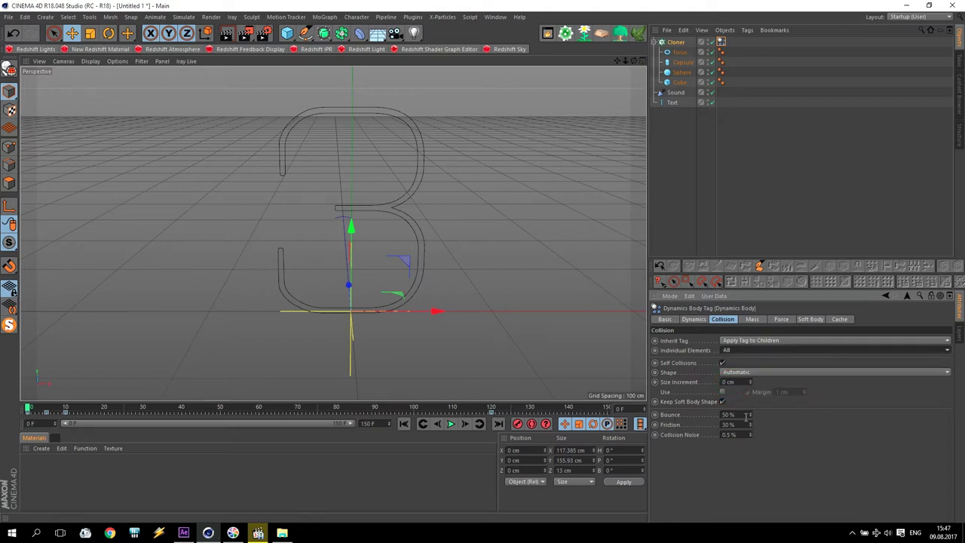
# Step: Set collision Bounce 0%, Friction 100% and Collision Noise 0%
pyautogui.moveTo(745, 415); pyautogui.dragTo(672, 417)
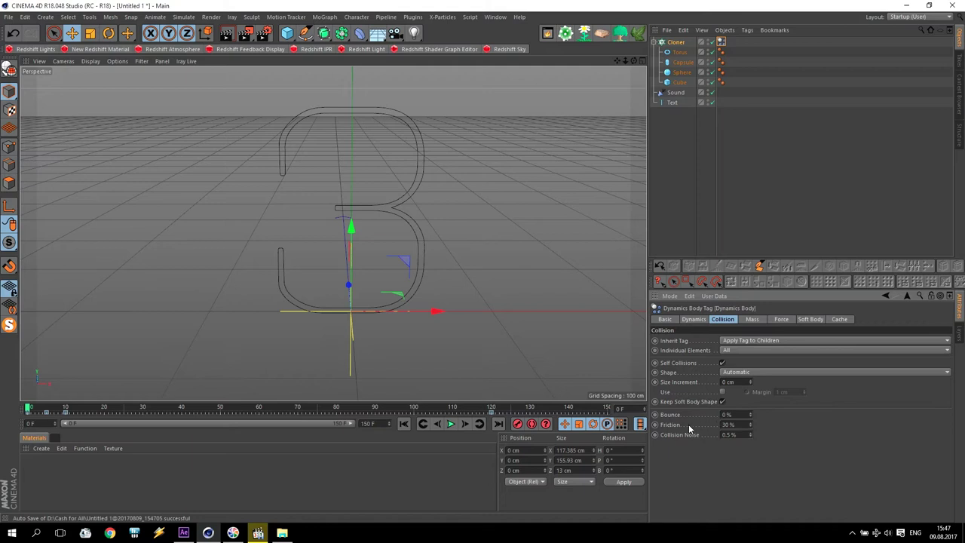
pyautogui.doubleClick(732, 424)
pyautogui.write('100')
pyautogui.doubleClick(741, 434)
pyautogui.press('Return')
# Step: In the tag's Force settings, set Follow Position and Follow Rotation to 25
pyautogui.click(693, 319)
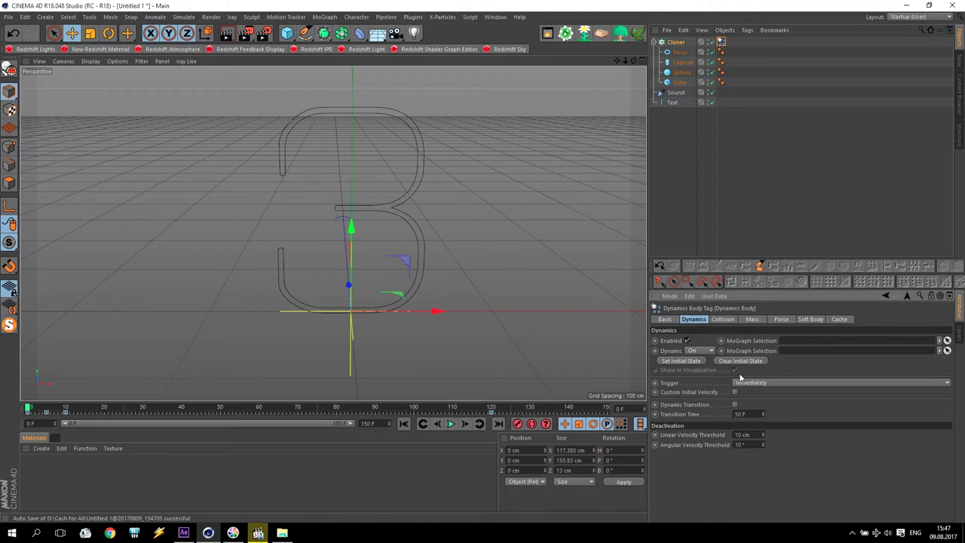
pyautogui.click(752, 319)
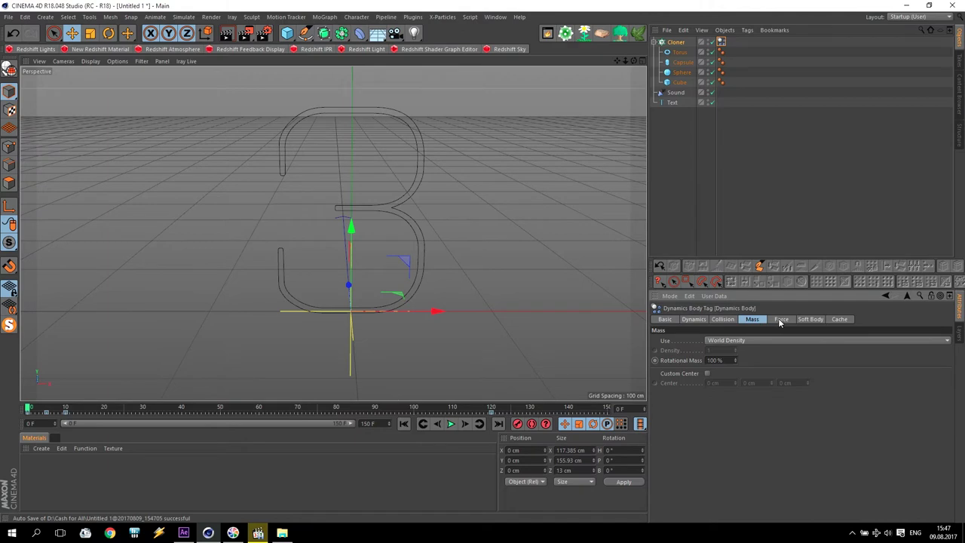
pyautogui.click(782, 319)
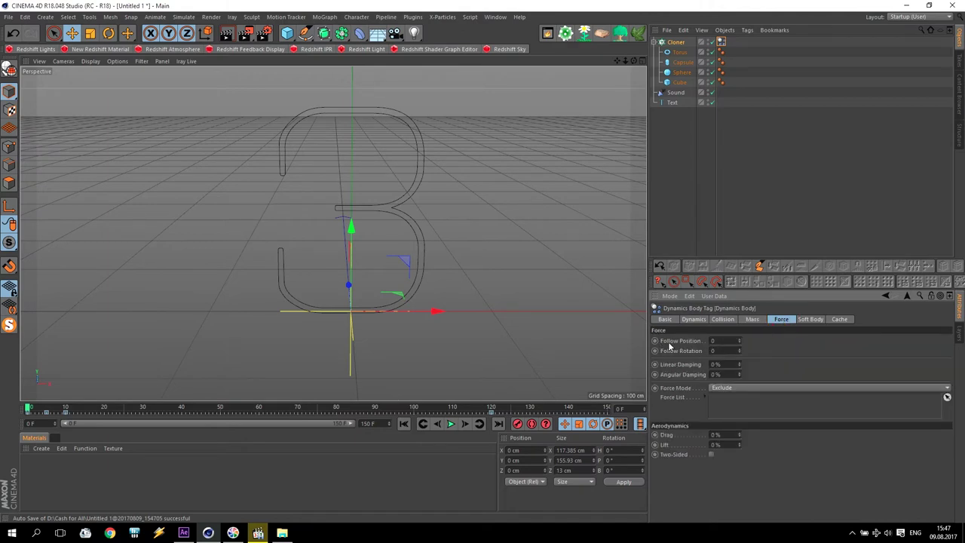
pyautogui.write('25')
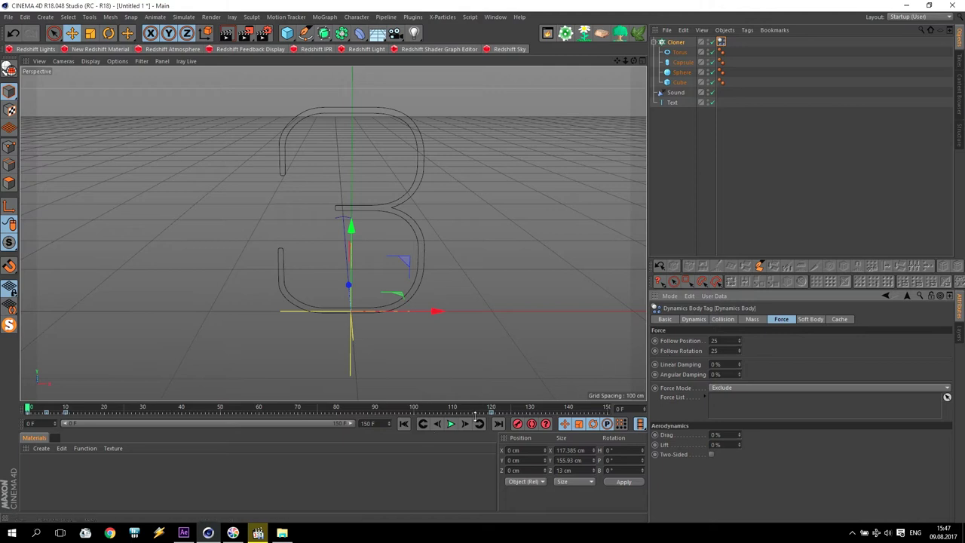
# Step: Preview the simulation, then raise the '3' text higher on Y
pyautogui.click(452, 424)
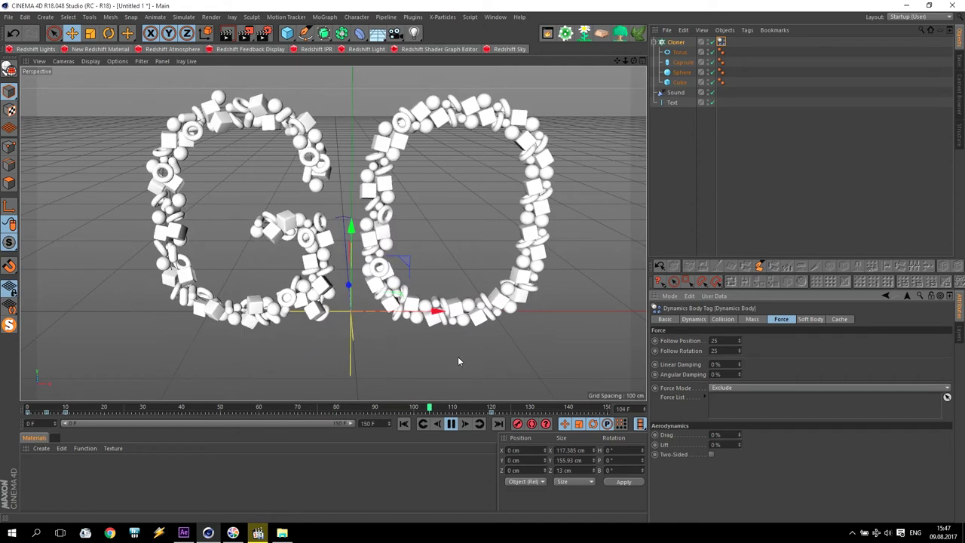
pyautogui.click(450, 424)
pyautogui.click(403, 424)
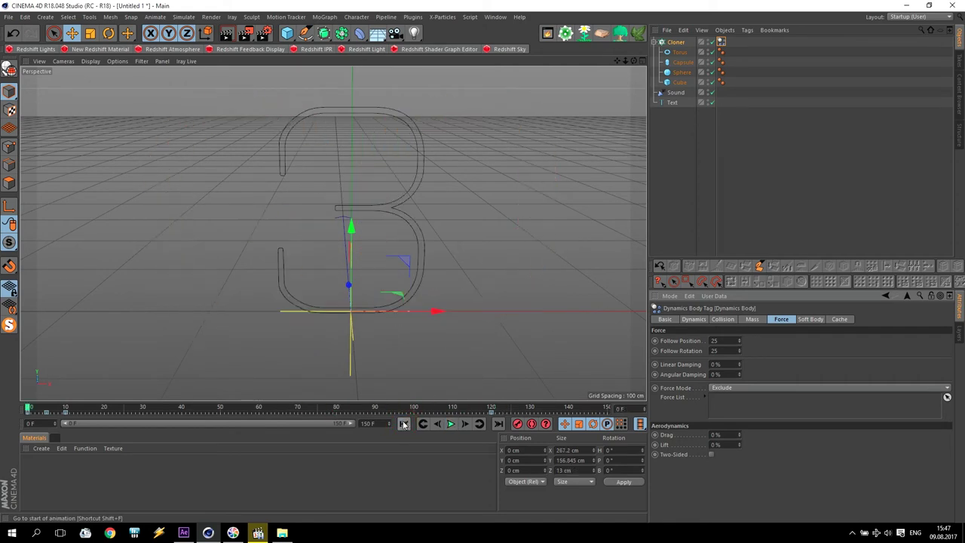
pyautogui.click(671, 102)
pyautogui.moveTo(352, 215); pyautogui.dragTo(352, 151)
pyautogui.moveTo(618, 61); pyautogui.dragTo(599, 141)
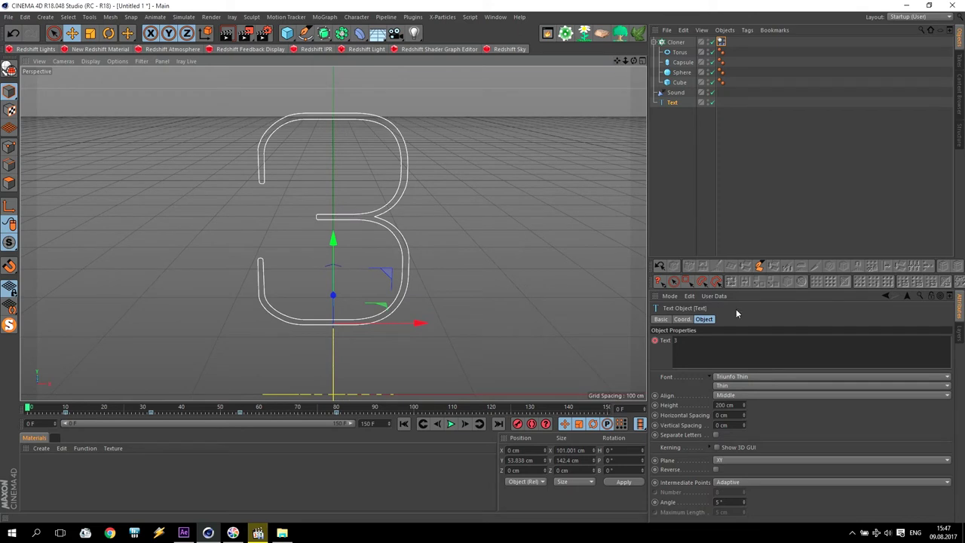
# Step: Keyframe Follow Position and Follow Rotation at 25 on frame 100
pyautogui.click(722, 42)
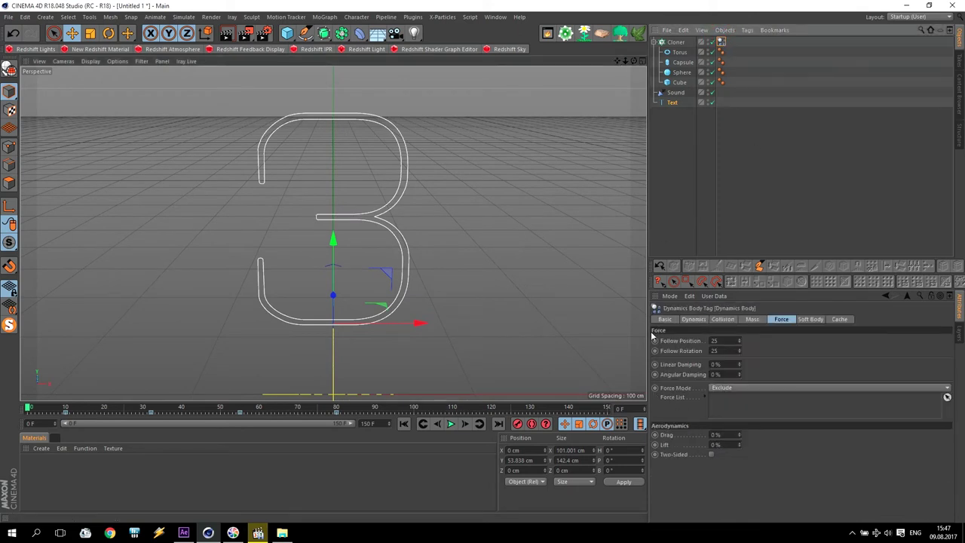
pyautogui.click(413, 405)
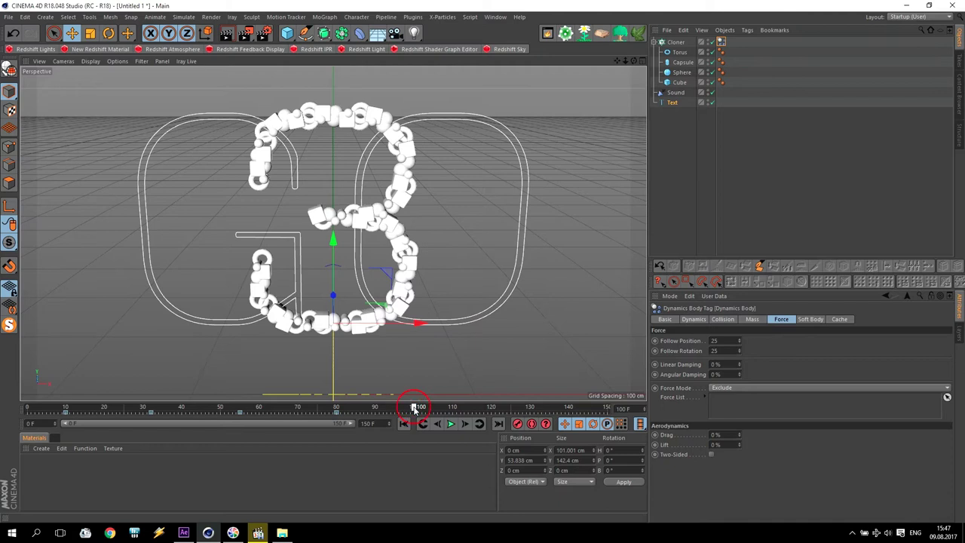
pyautogui.click(722, 42)
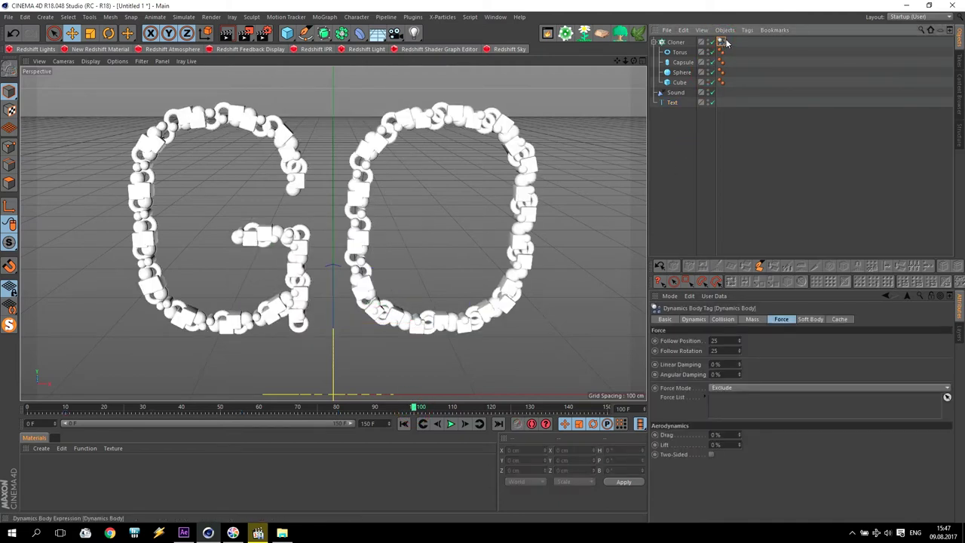
pyautogui.keyDown('ctrl'); pyautogui.click(654, 340); pyautogui.keyUp('ctrl')
pyautogui.keyDown('ctrl'); pyautogui.click(654, 350); pyautogui.keyUp('ctrl')
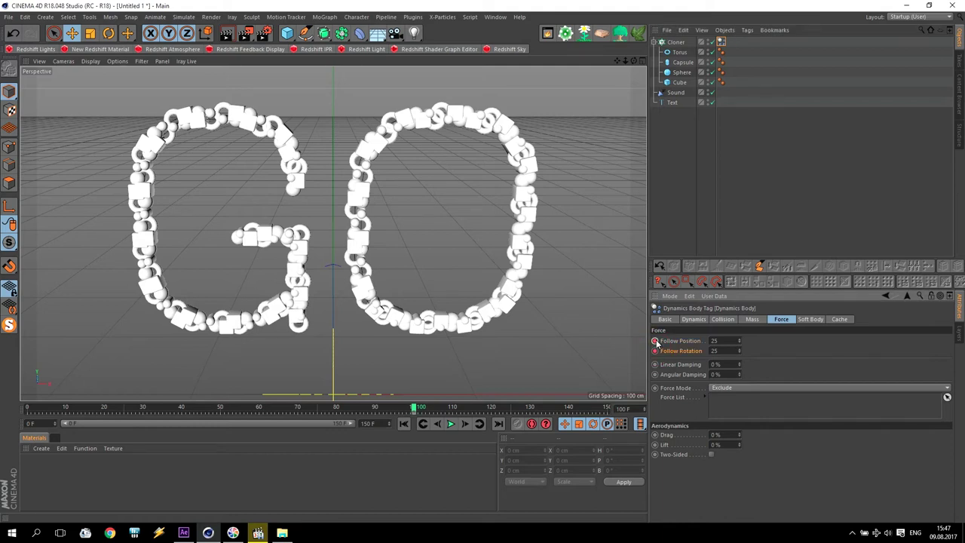
# Step: At frame 101, set Follow Position and Rotation to 0 and keyframe both
pyautogui.click(464, 425)
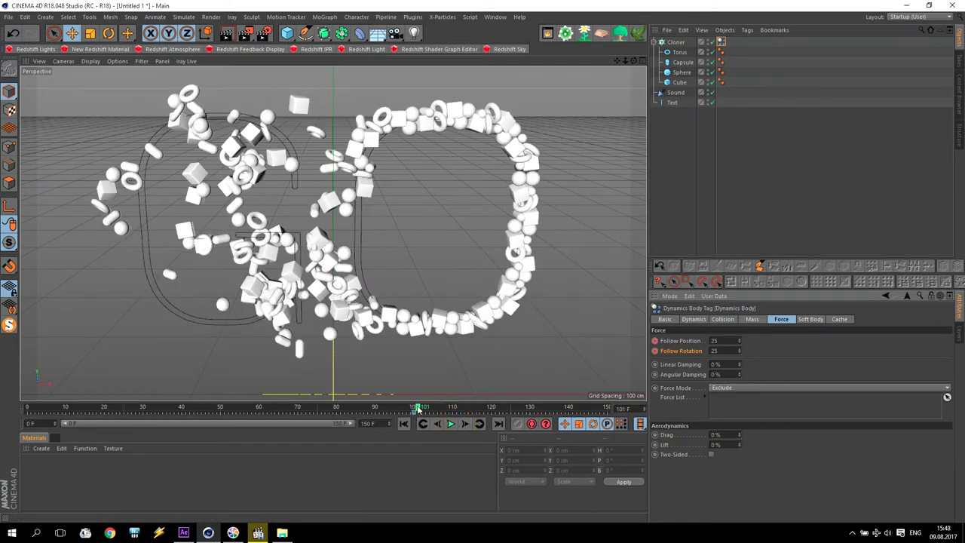
pyautogui.click(691, 336)
pyautogui.write('0')
pyautogui.keyDown('ctrl'); pyautogui.click(654, 340); pyautogui.keyUp('ctrl')
pyautogui.keyDown('ctrl'); pyautogui.click(654, 350); pyautogui.keyUp('ctrl')
# Step: Play the simulation from the start to watch the GO clones fall apart
pyautogui.click(406, 424)
pyautogui.click(450, 424)
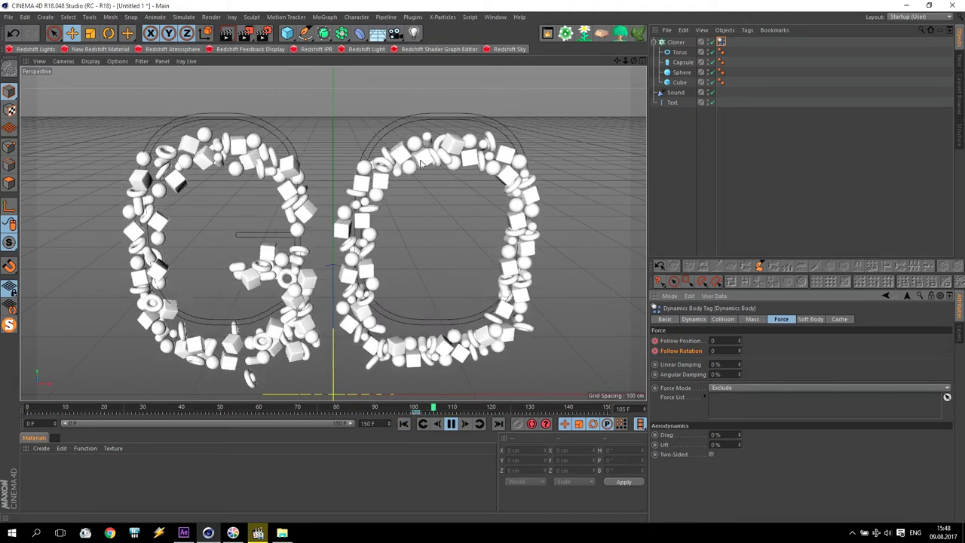
pyautogui.click(450, 423)
pyautogui.click(450, 423)
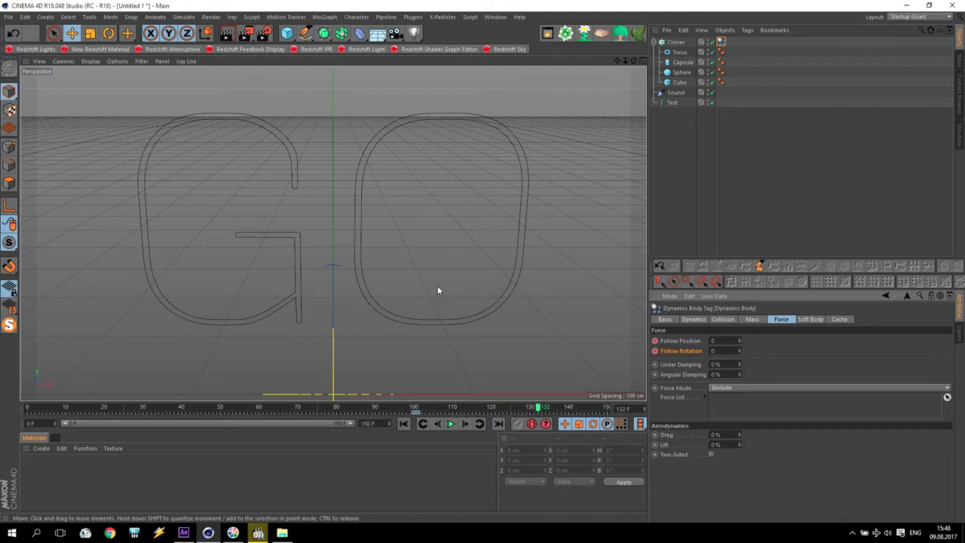
pyautogui.click(404, 423)
# Step: Add a 10000 cm square Plane with 1 width and 1 height segment
pyautogui.click(288, 32)
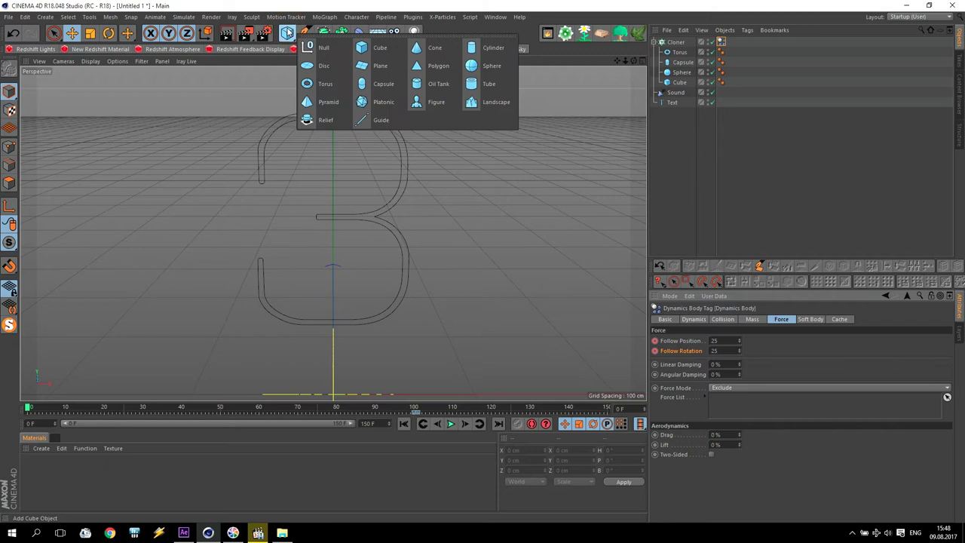
pyautogui.click(380, 66)
pyautogui.click(681, 340)
pyautogui.write('10000')
pyautogui.click(693, 351)
pyautogui.write('100')
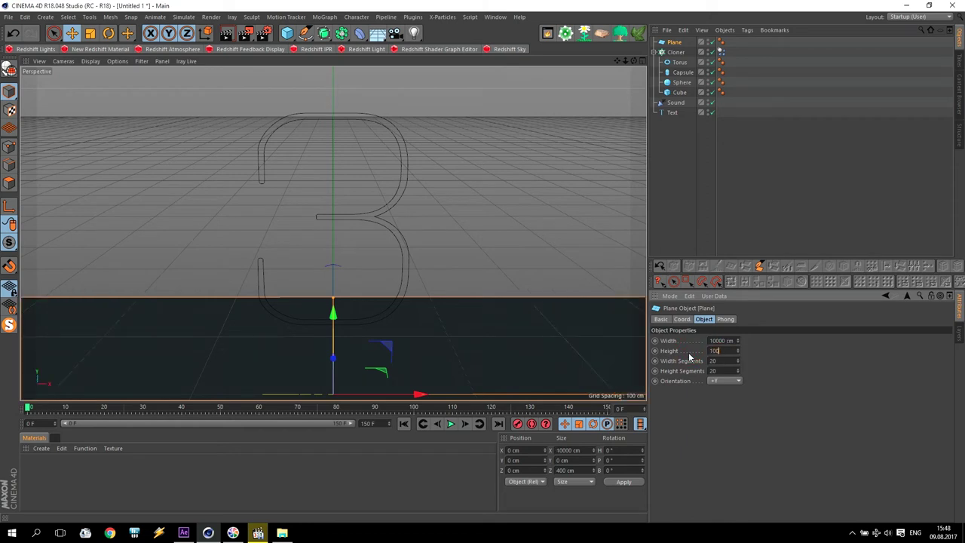
pyautogui.click(682, 360)
pyautogui.write('1')
pyautogui.click(682, 370)
pyautogui.write('1')
pyautogui.press('Return')
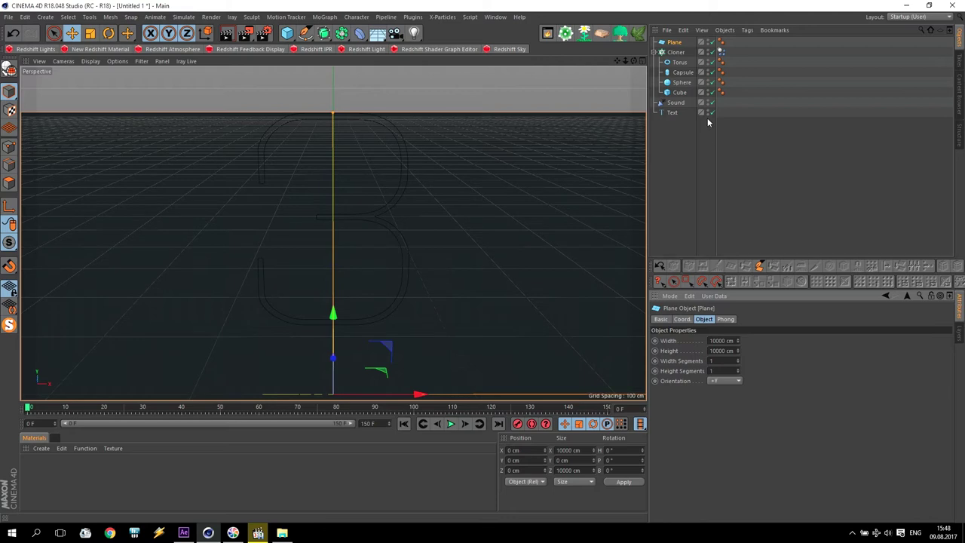
# Step: Give the plane a Collider Body tag with Bounce 0%, Friction 100%, Collision Noise 0%
pyautogui.click(746, 30)
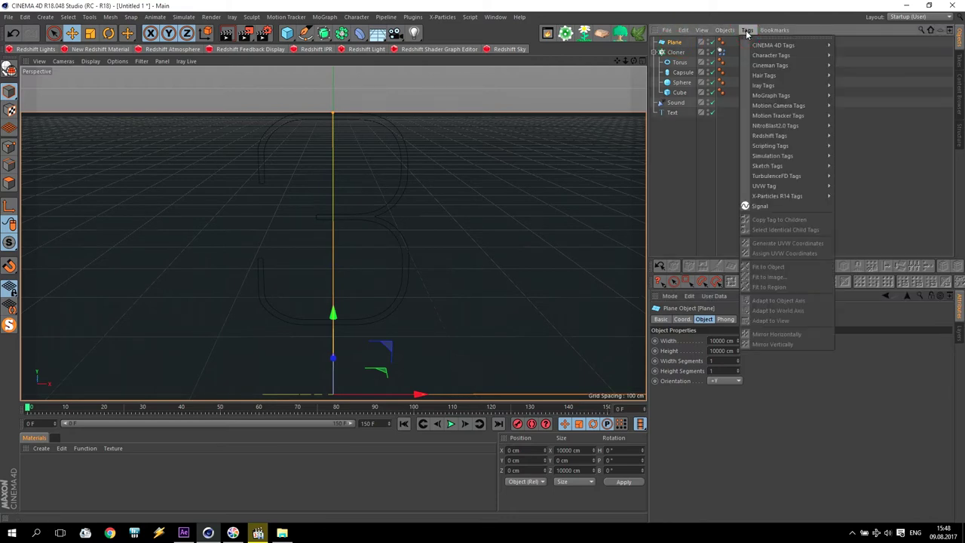
pyautogui.moveTo(777, 155)
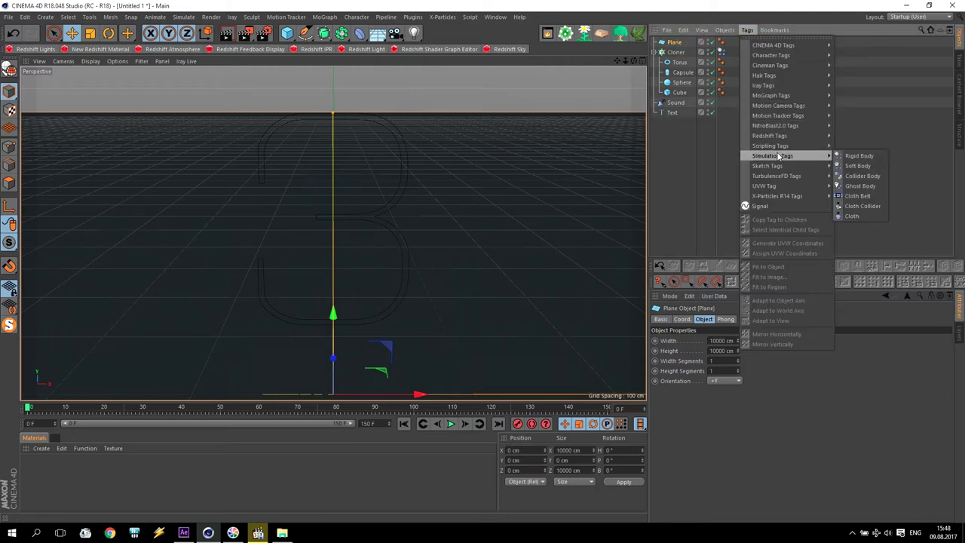
pyautogui.click(861, 178)
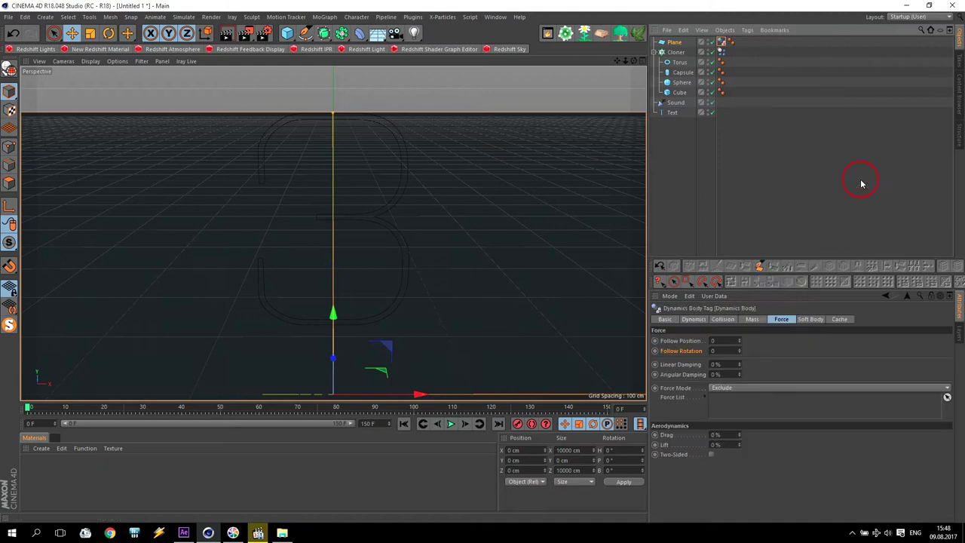
pyautogui.click(719, 320)
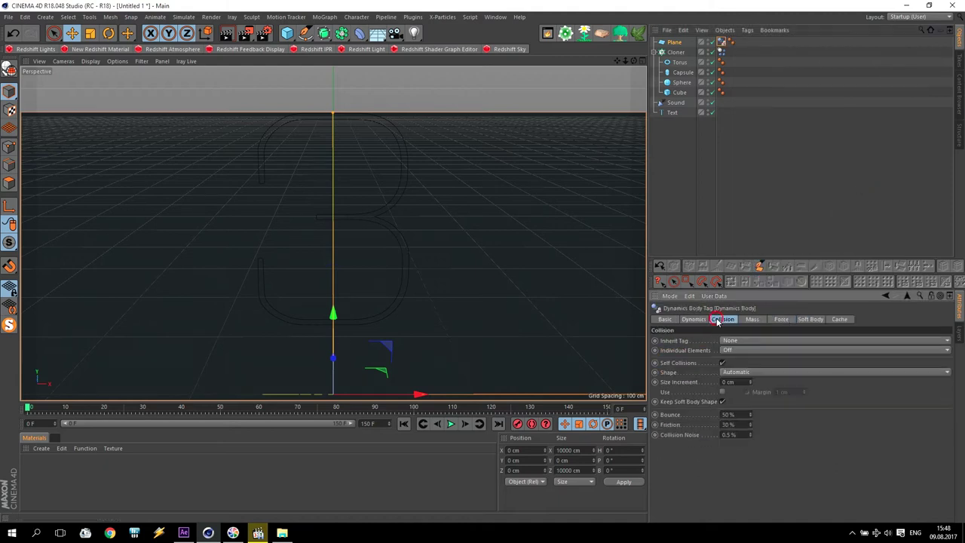
pyautogui.doubleClick(741, 415)
pyautogui.write('0')
pyautogui.press('Tab')
pyautogui.press('Tab')
pyautogui.write('0')
# Step: Keyframe the floor's dynamics Enabled off at frame 100 and on at frame 101
pyautogui.click(701, 320)
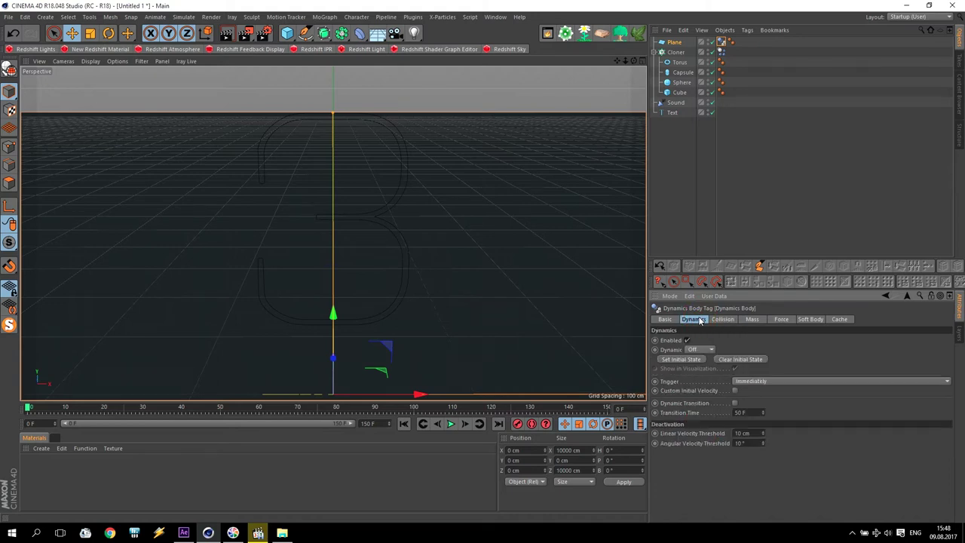
pyautogui.click(686, 340)
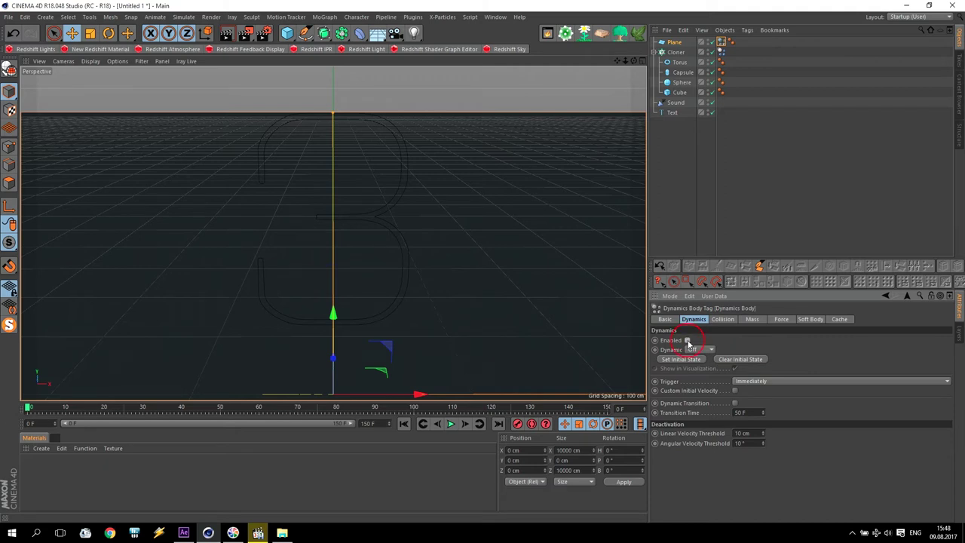
pyautogui.click(413, 408)
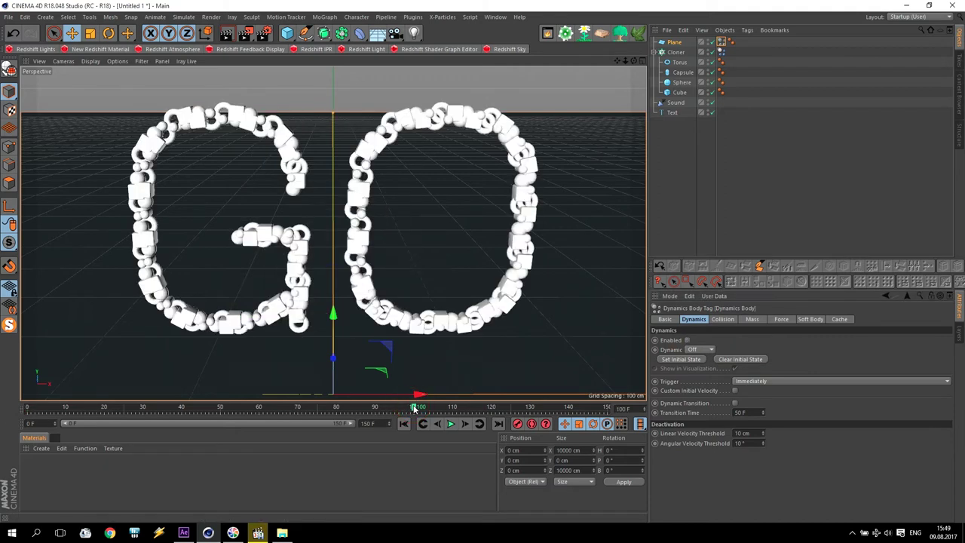
pyautogui.keyDown('ctrl'); pyautogui.click(654, 340); pyautogui.keyUp('ctrl')
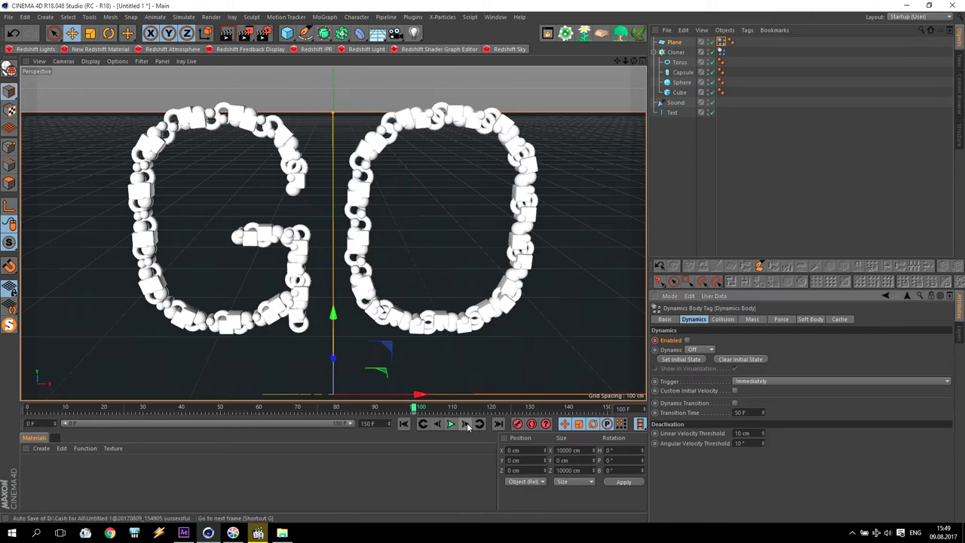
pyautogui.click(417, 408)
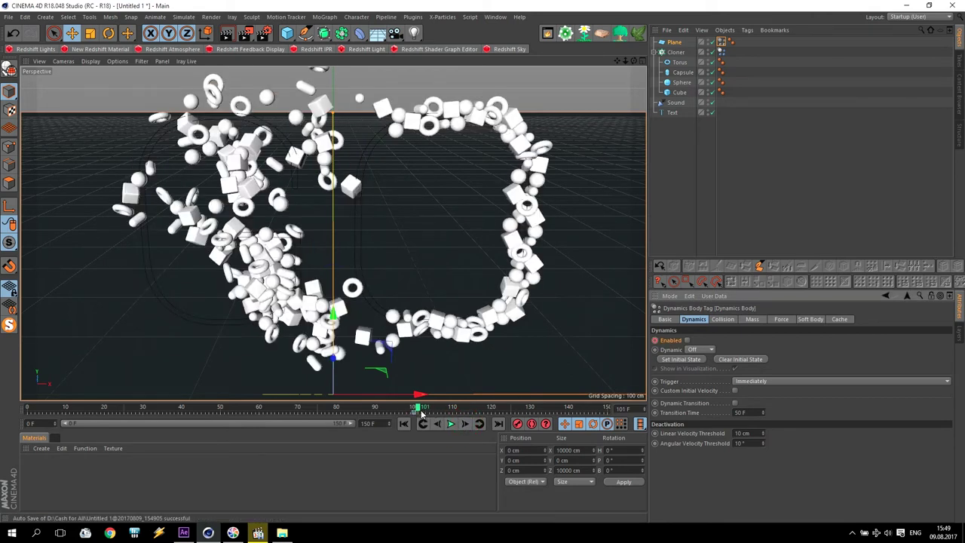
pyautogui.click(687, 340)
pyautogui.keyDown('ctrl'); pyautogui.click(654, 340); pyautogui.keyUp('ctrl')
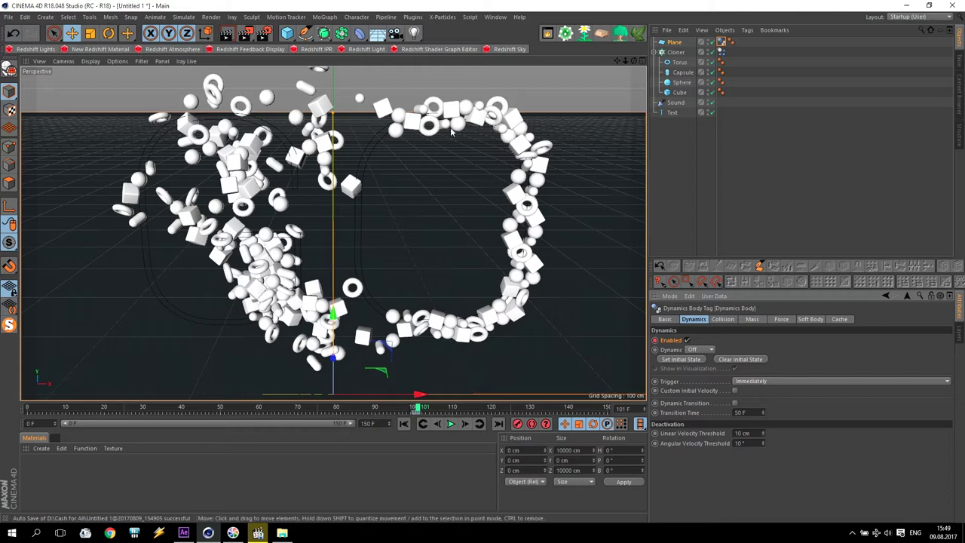
# Step: Play the simulation from the start to test the floor, then rewind
pyautogui.click(403, 424)
pyautogui.click(449, 423)
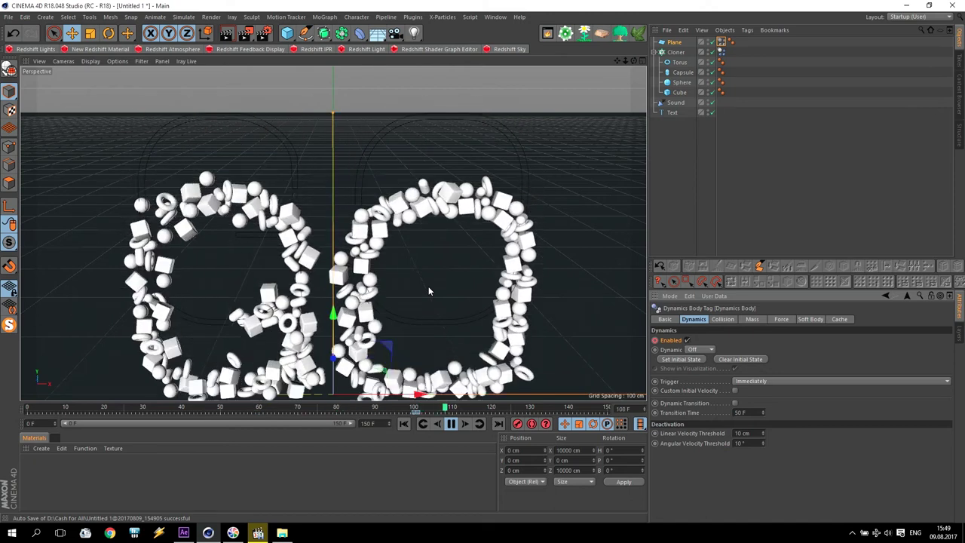
pyautogui.click(449, 424)
pyautogui.click(403, 424)
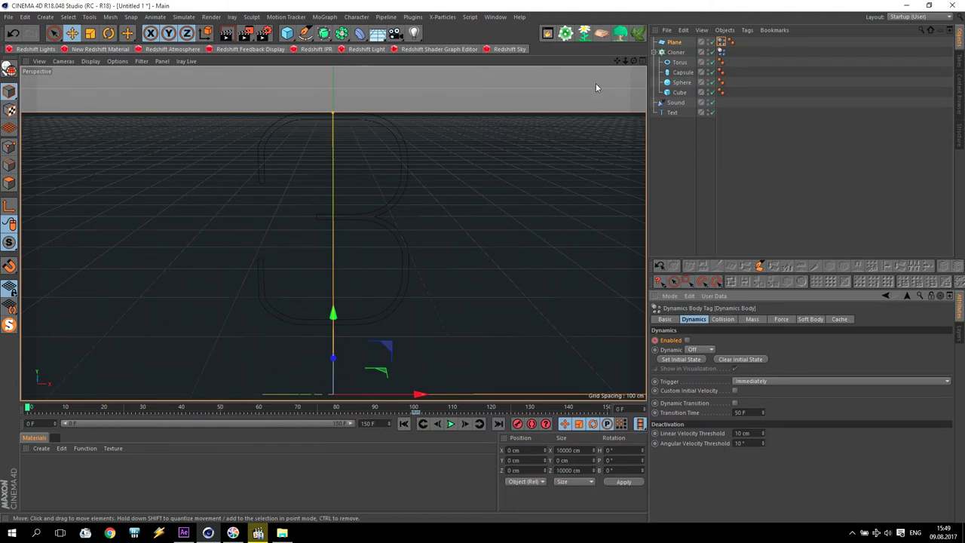
# Step: Add a Camera object and set the viewport to look through it
pyautogui.click(393, 33)
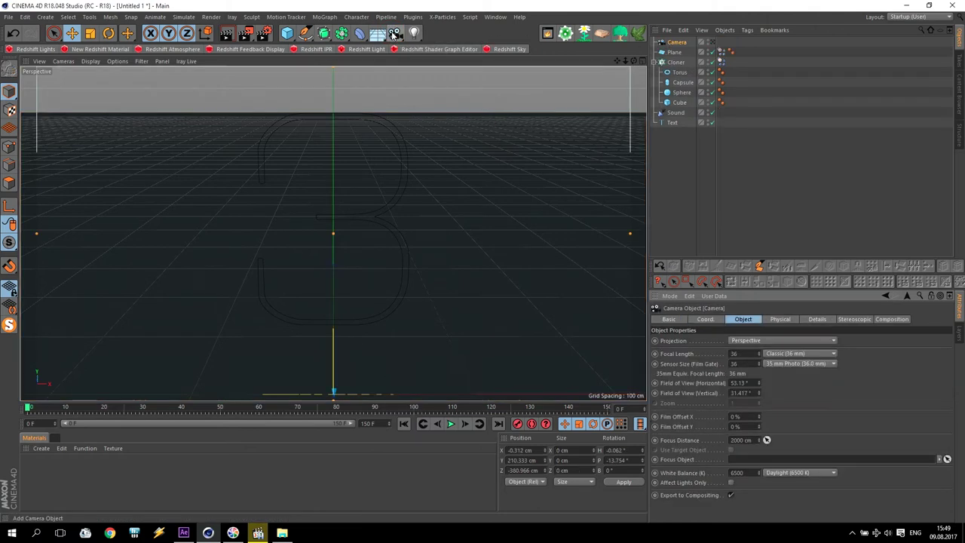
pyautogui.click(713, 44)
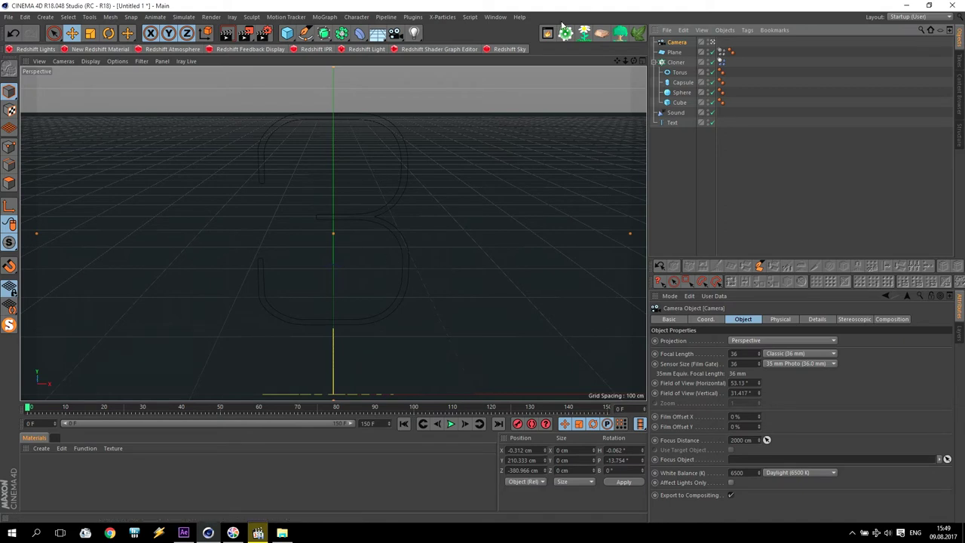
# Step: In Render Settings, check the 1280×720 output size and set the Save format to PNG
pyautogui.click(264, 34)
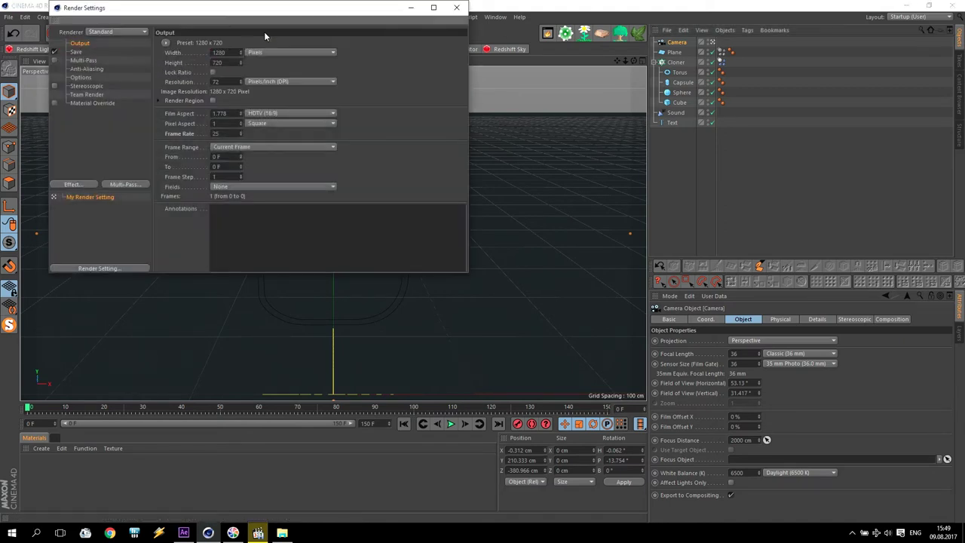
pyautogui.doubleClick(236, 52)
pyautogui.doubleClick(230, 64)
pyautogui.click(82, 52)
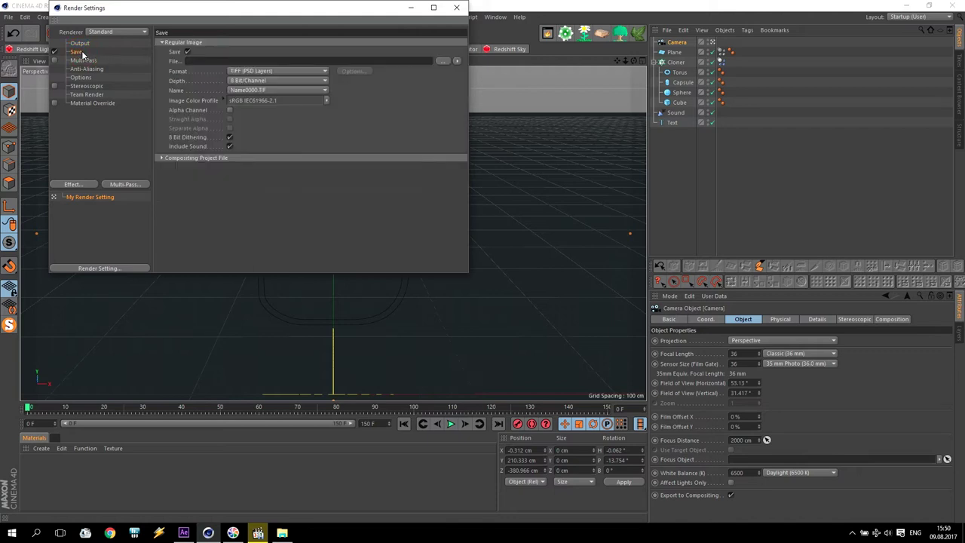
pyautogui.click(273, 70)
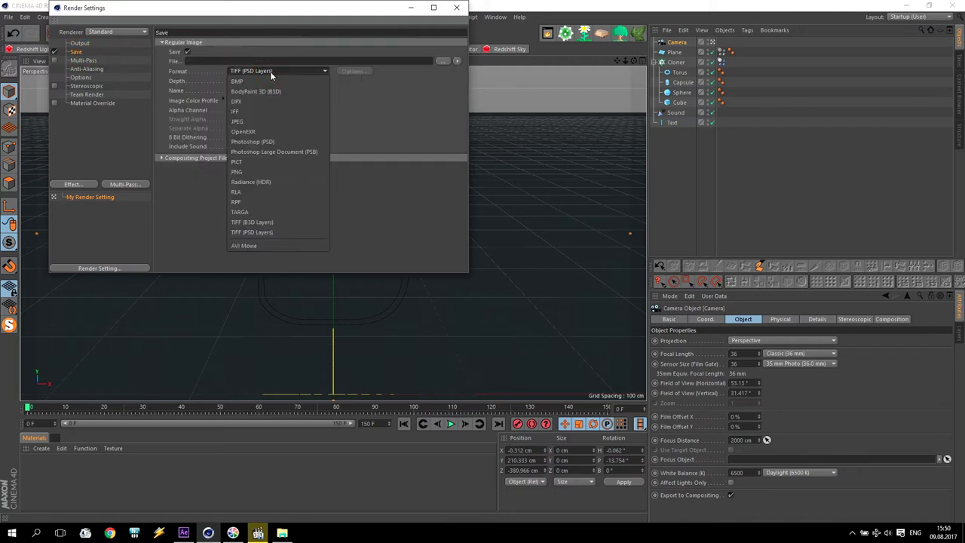
pyautogui.click(259, 163)
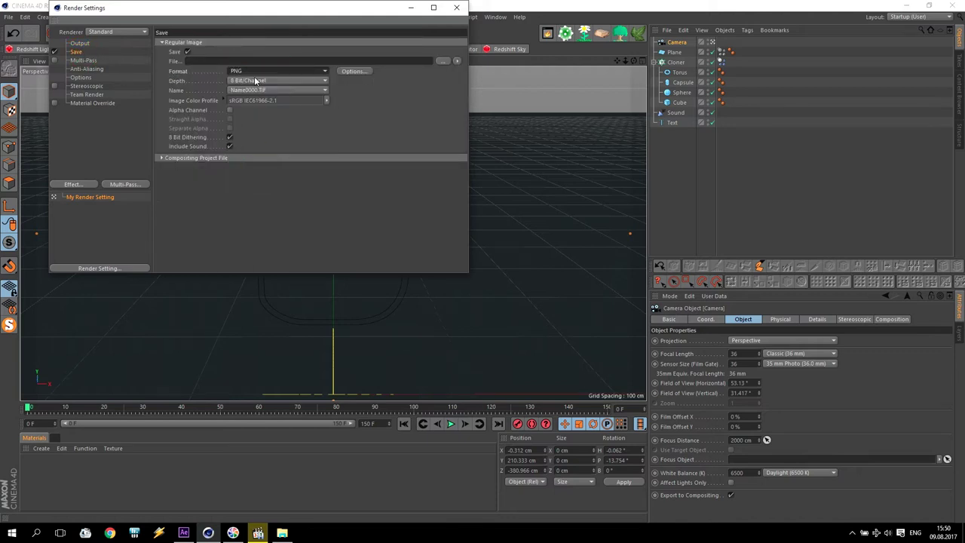
# Step: Set the render save path to a new folder created on the Desktop
pyautogui.click(441, 61)
pyautogui.doubleClick(165, 88)
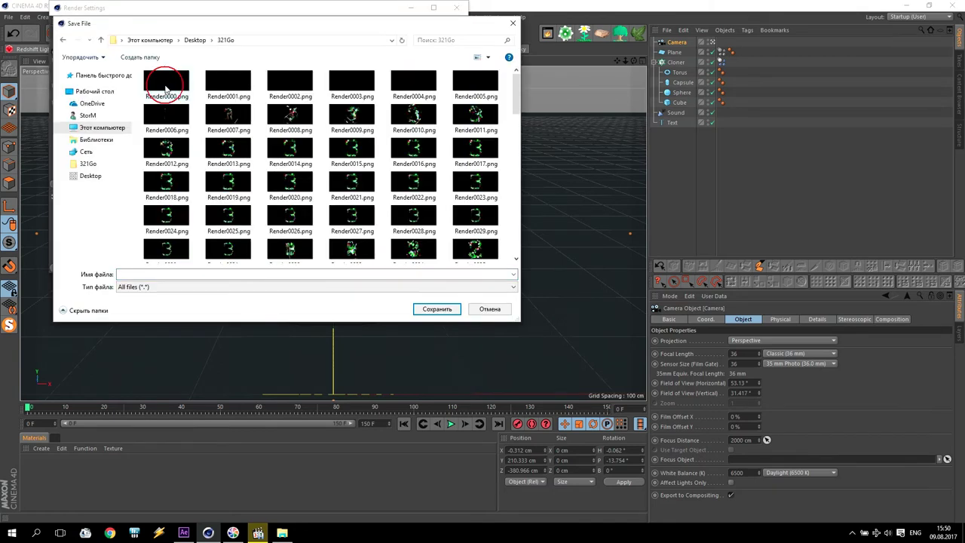
pyautogui.moveTo(517, 94); pyautogui.dragTo(524, 57)
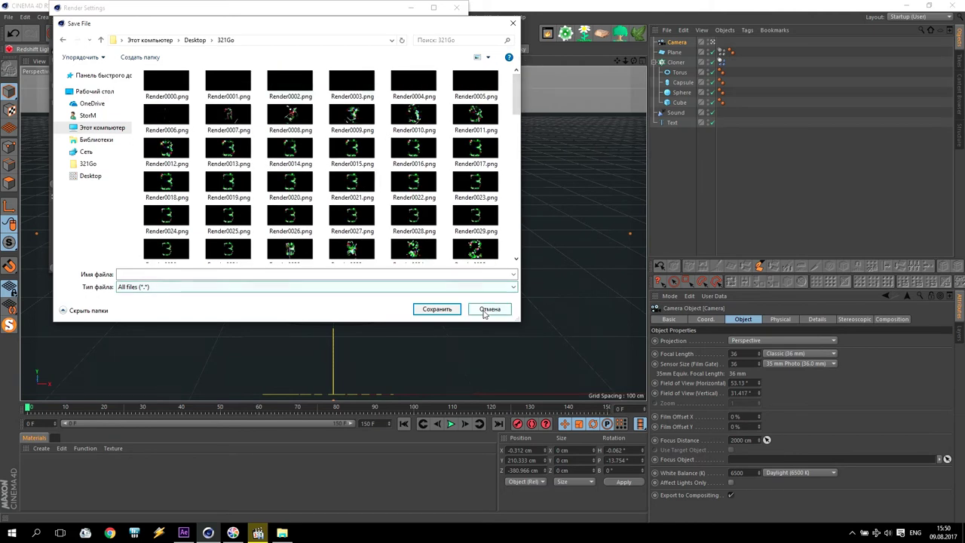
pyautogui.click(195, 40)
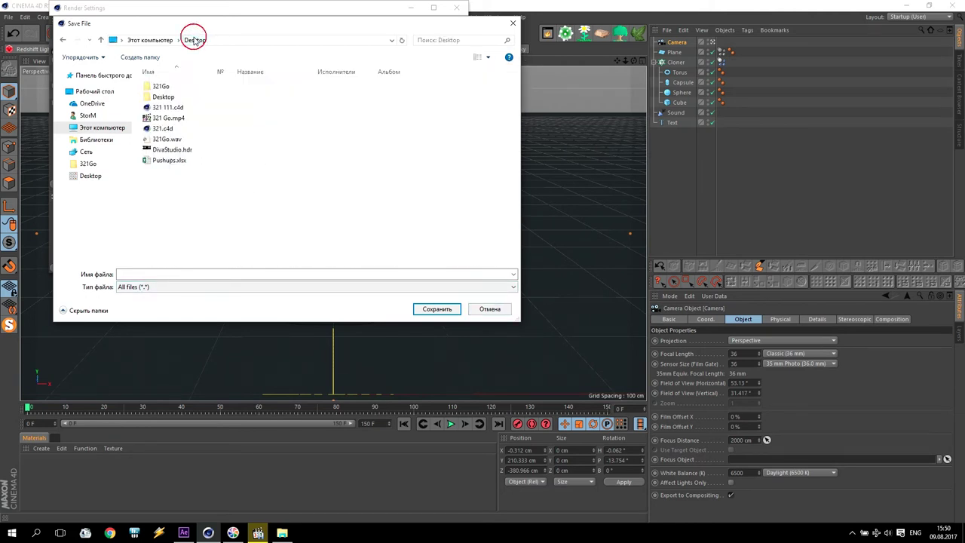
pyautogui.rightClick(191, 188)
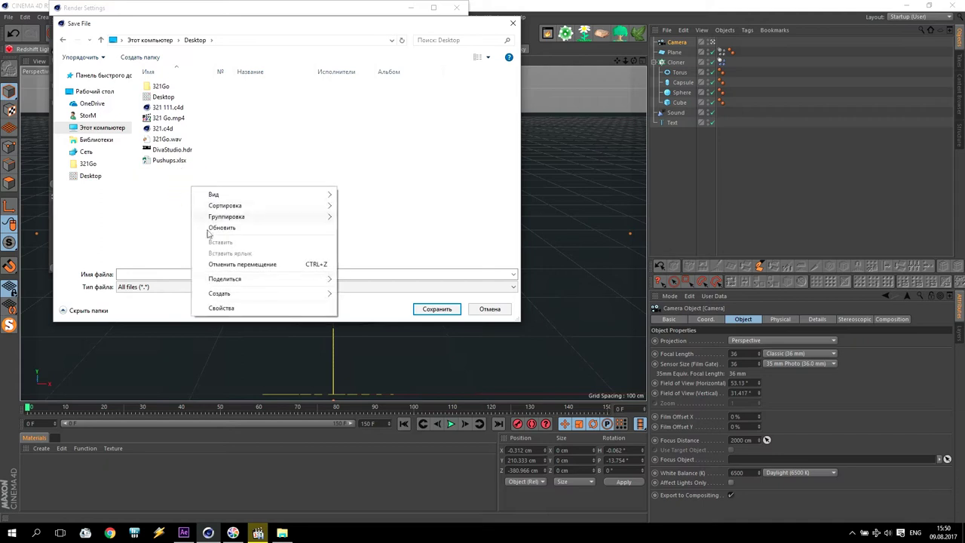
pyautogui.moveTo(226, 293)
pyautogui.click(356, 297)
pyautogui.click(254, 151)
pyautogui.doubleClick(180, 103)
pyautogui.click(435, 309)
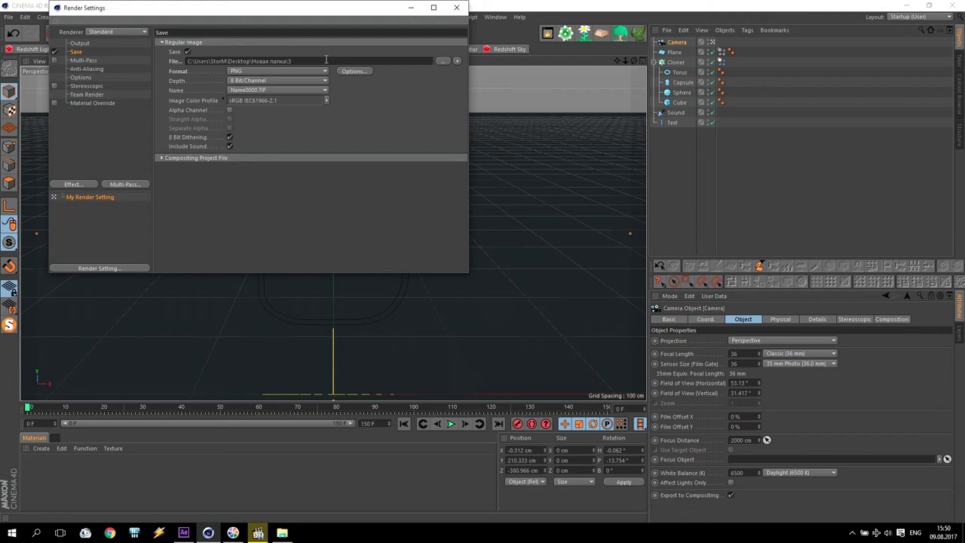
# Step: Switch the renderer to Redshift and set Samples Min to 16
pyautogui.click(84, 60)
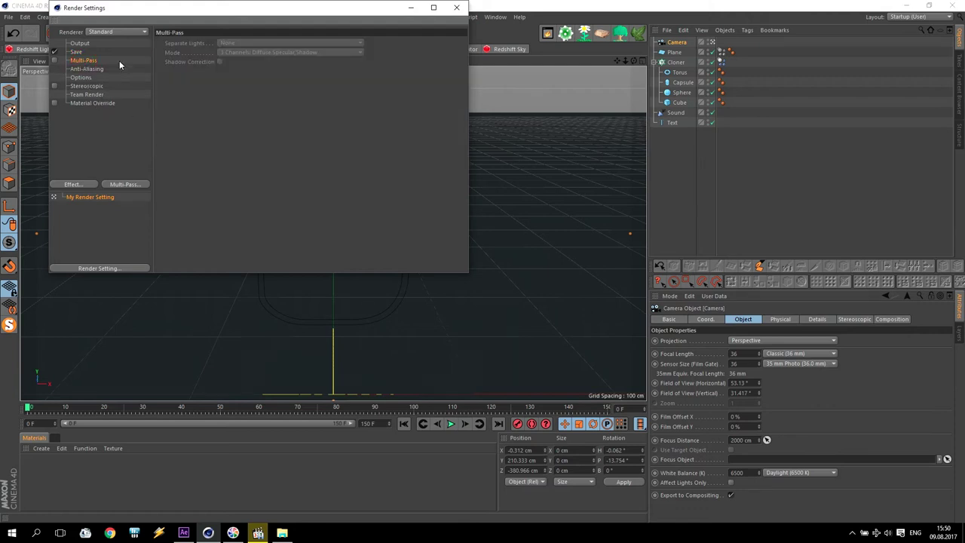
pyautogui.click(118, 31)
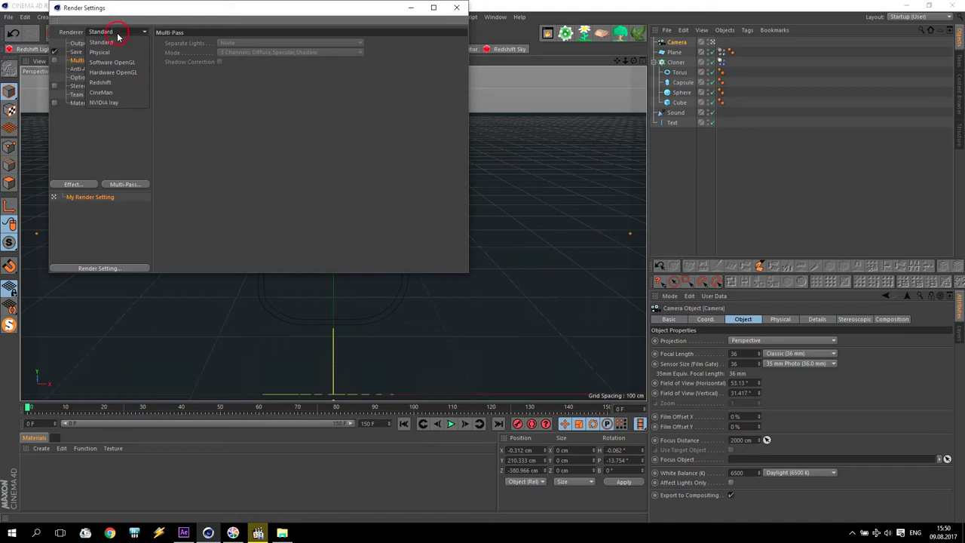
pyautogui.click(100, 83)
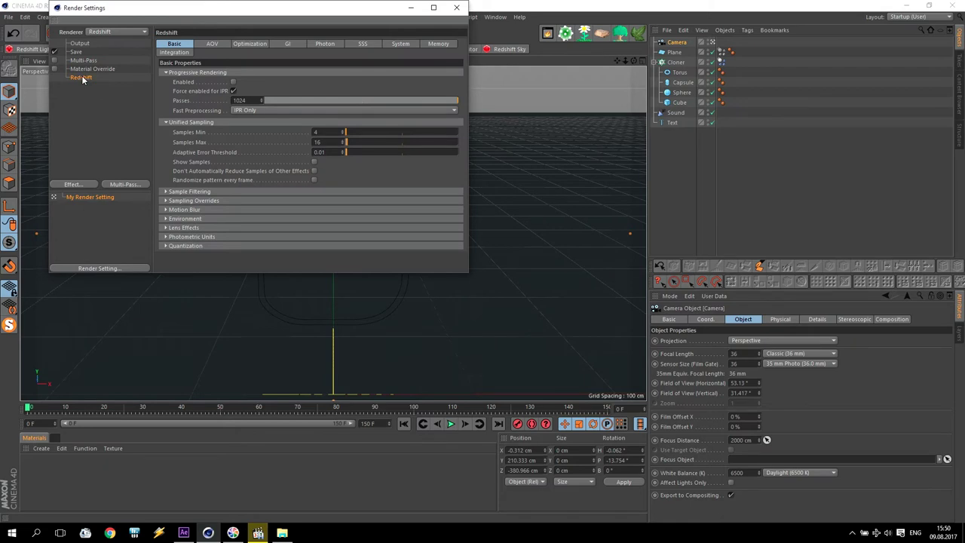
pyautogui.doubleClick(330, 131)
pyautogui.write('16')
pyautogui.press('Return')
# Step: Turn off the default light and set bucket size 256 with Spiral bucket order
pyautogui.click(176, 53)
pyautogui.click(212, 82)
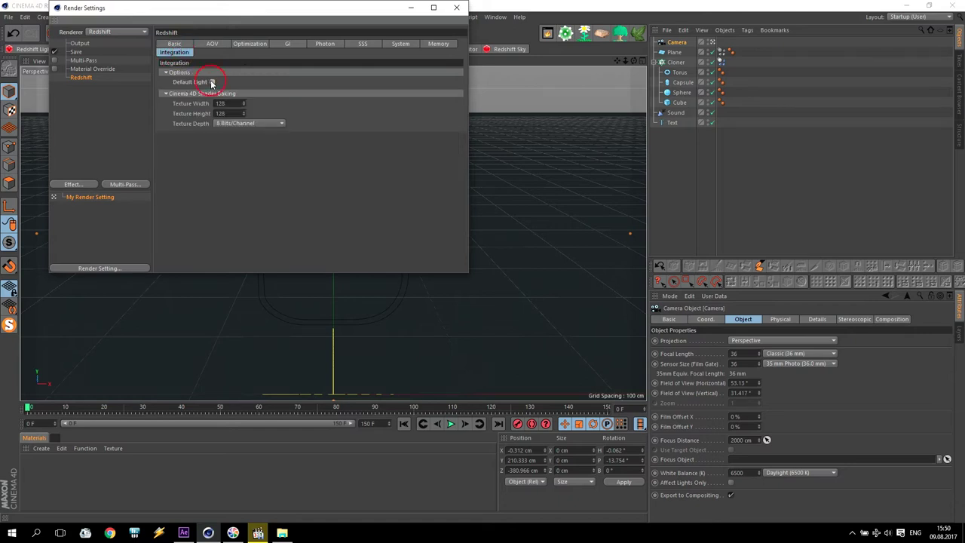
pyautogui.click(404, 43)
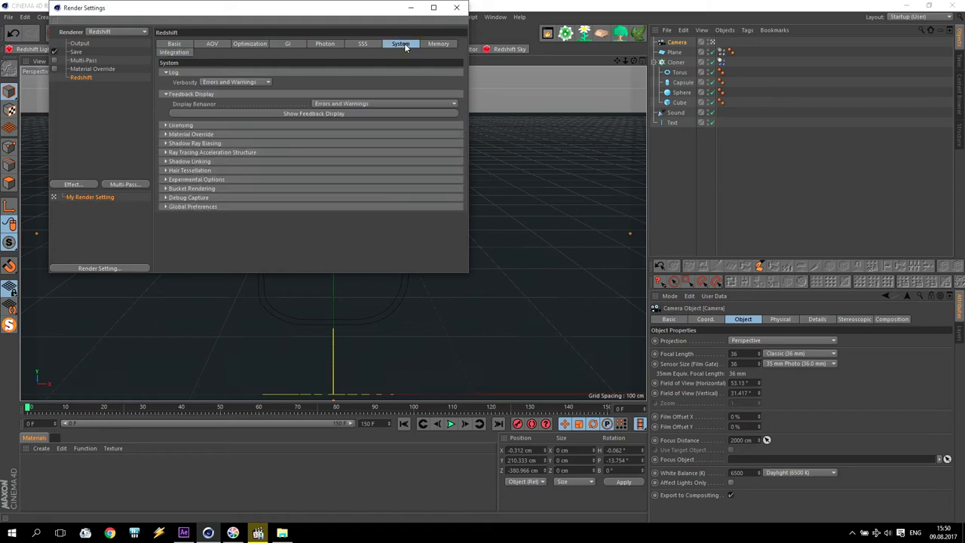
pyautogui.click(172, 189)
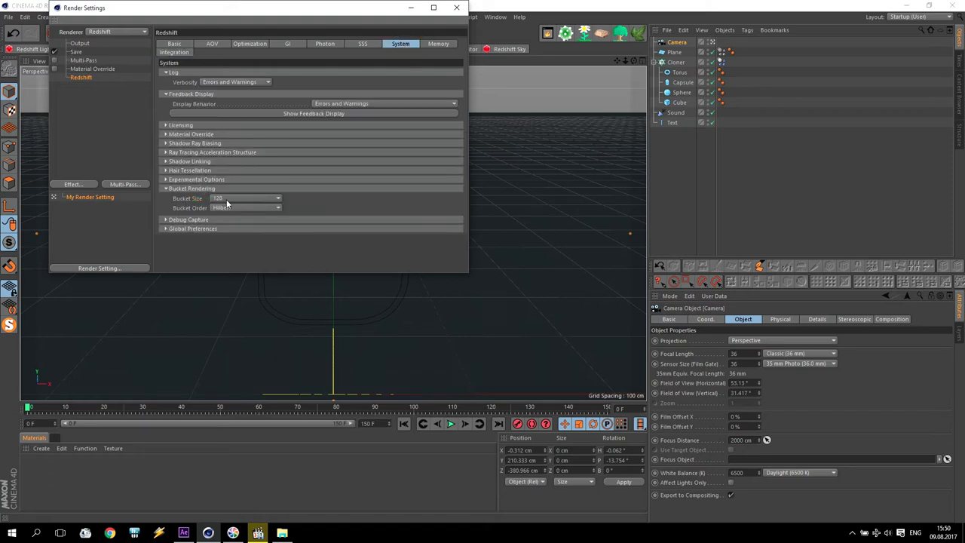
pyautogui.click(226, 199)
pyautogui.click(217, 231)
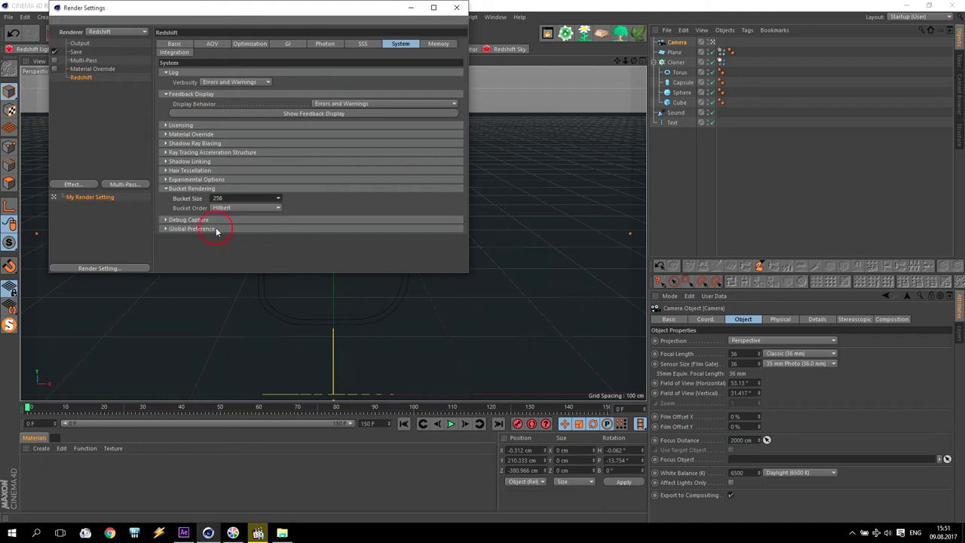
pyautogui.click(222, 208)
pyautogui.click(241, 228)
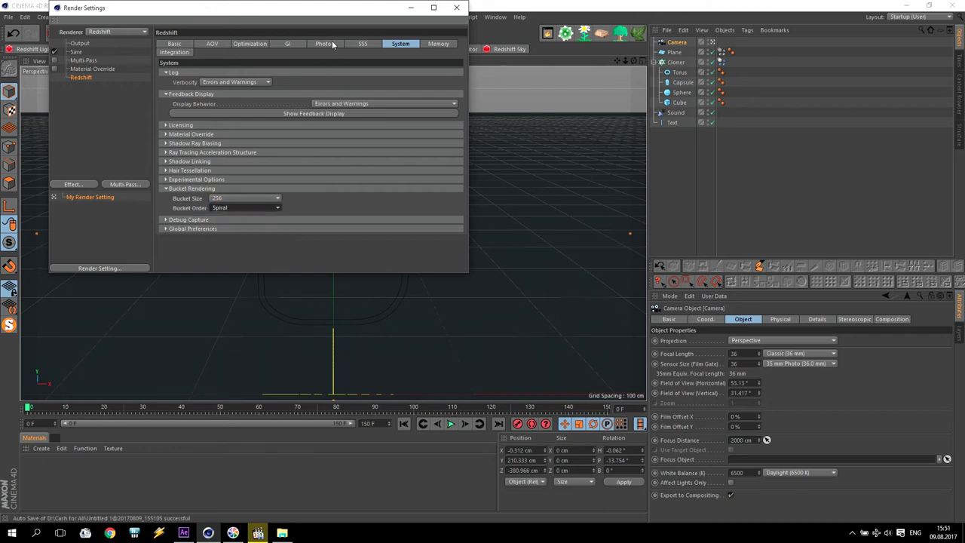
# Step: Enable motion blur in the basic Redshift settings
pyautogui.click(212, 43)
pyautogui.click(174, 43)
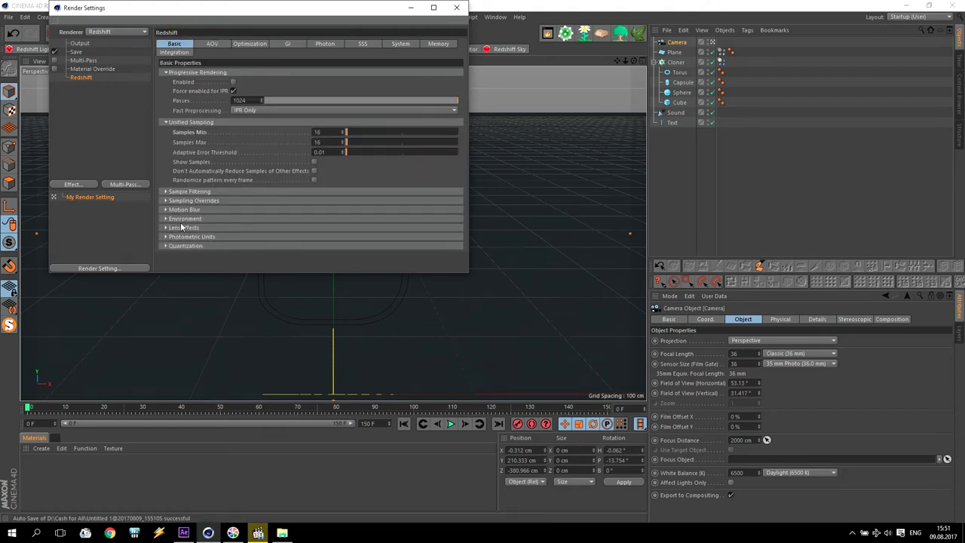
pyautogui.click(166, 209)
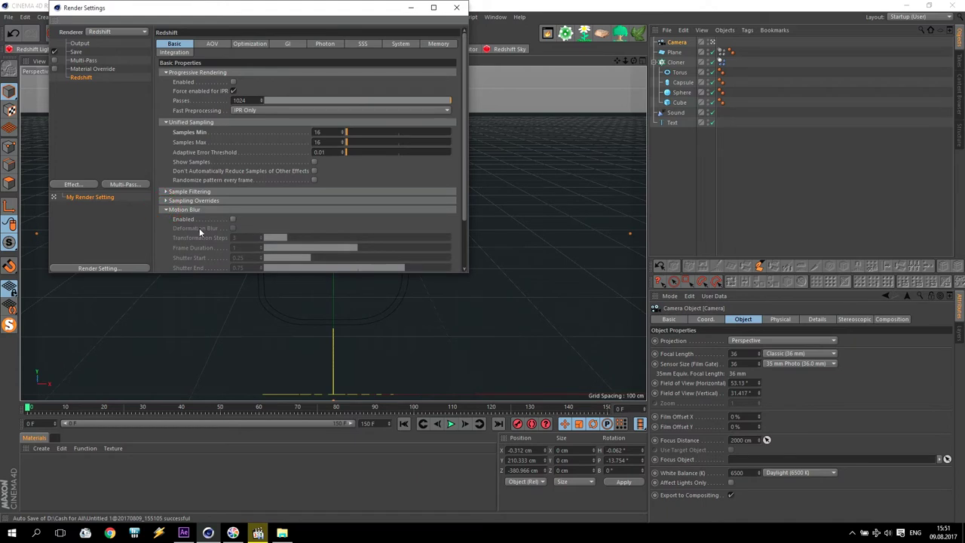
pyautogui.click(233, 219)
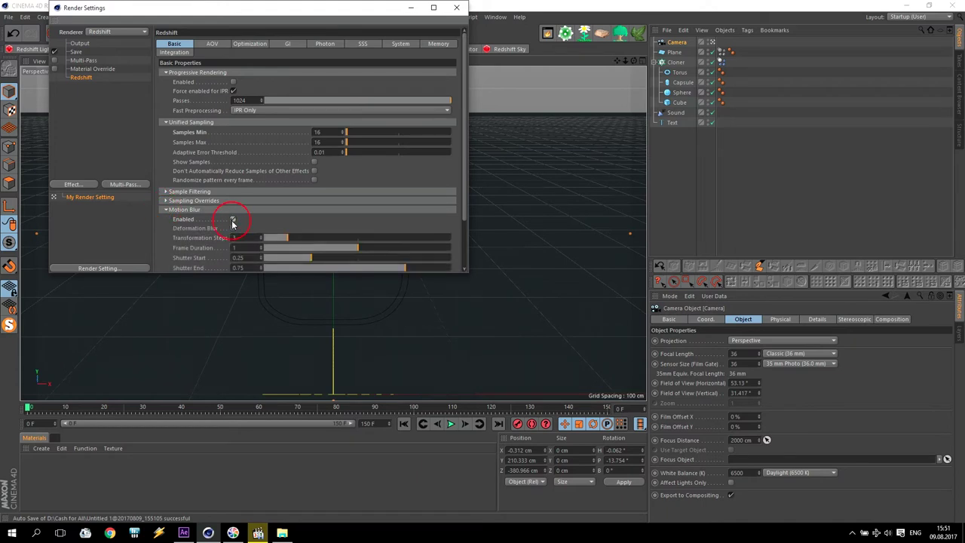
pyautogui.click(166, 210)
# Step: Override Reflection and Lights samples to 64, then close the render settings
pyautogui.click(165, 200)
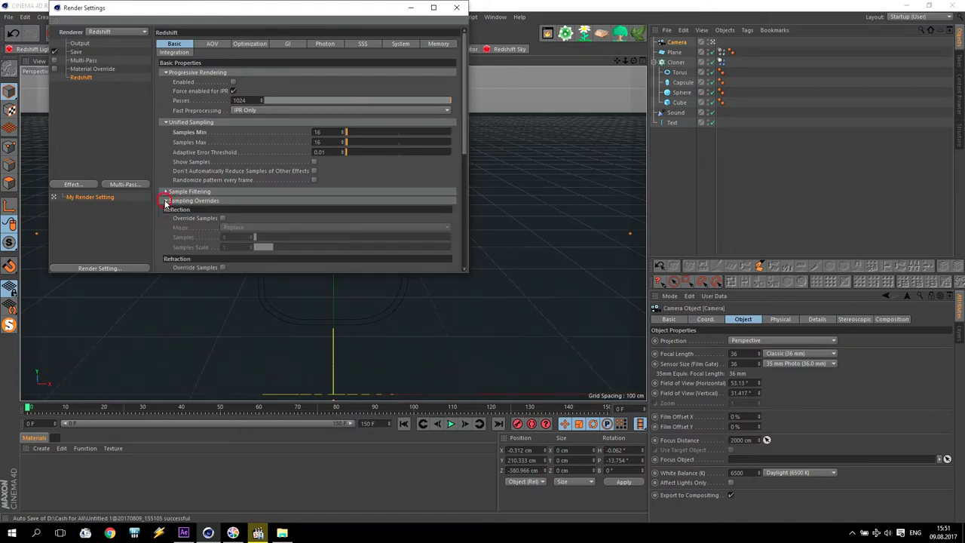
pyautogui.scroll(-5, 463, 132)
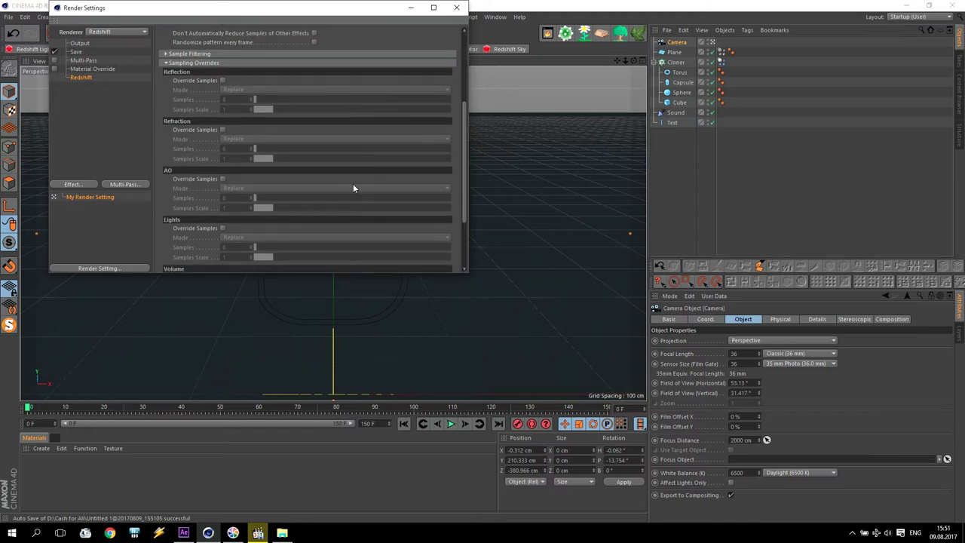
pyautogui.click(222, 80)
pyautogui.click(224, 99)
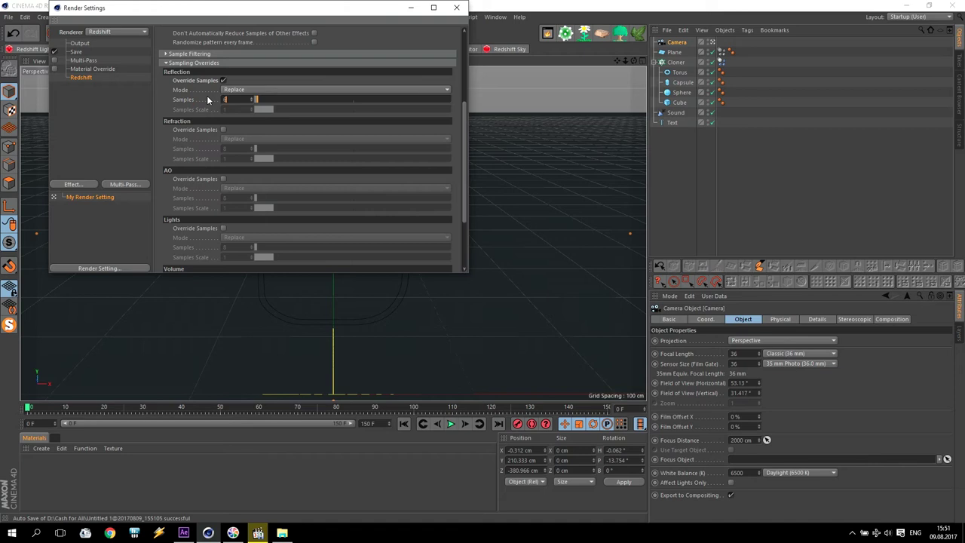
pyautogui.click(223, 227)
pyautogui.write('64')
pyautogui.press('Return')
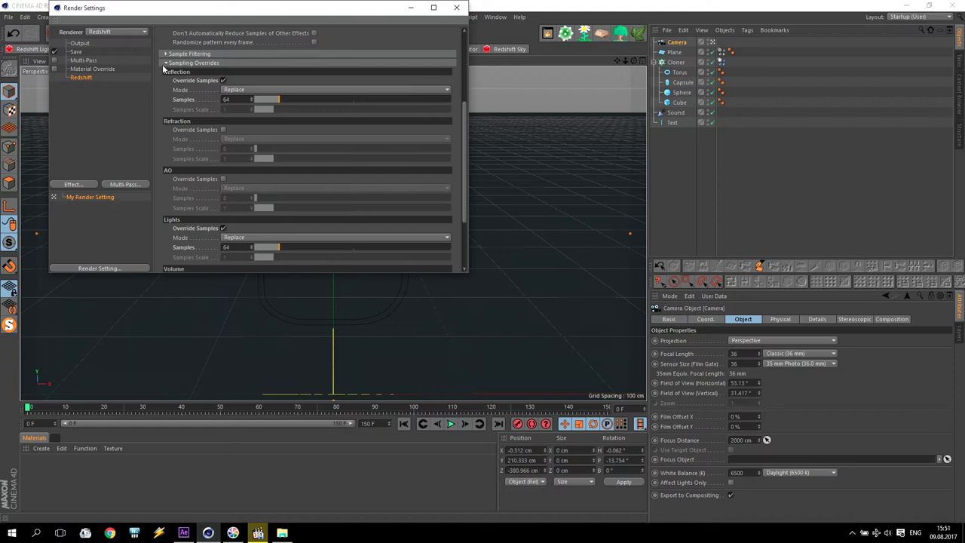
pyautogui.click(456, 8)
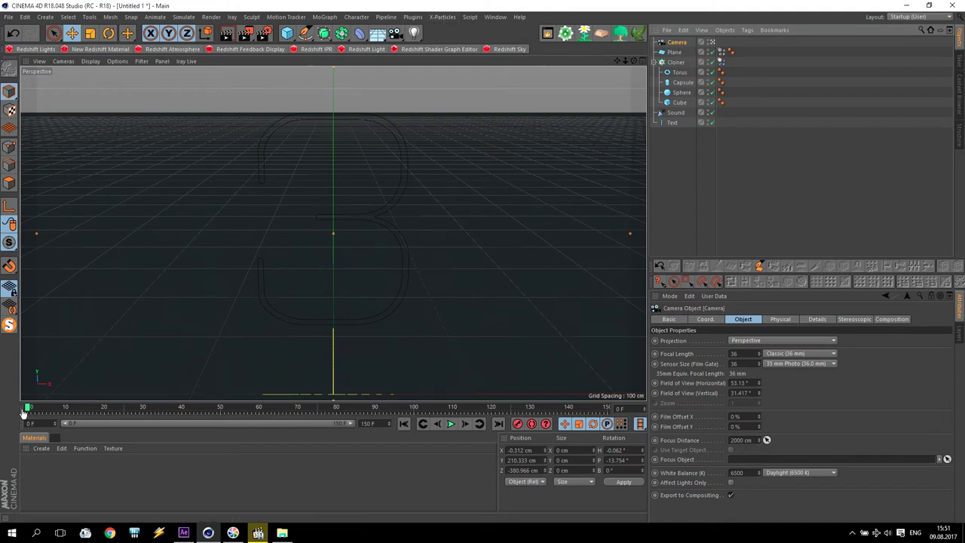
# Step: At frame 10, set the camera to P.X 0 cm, heading 0° and pitch -13°
pyautogui.moveTo(28, 408); pyautogui.dragTo(67, 407)
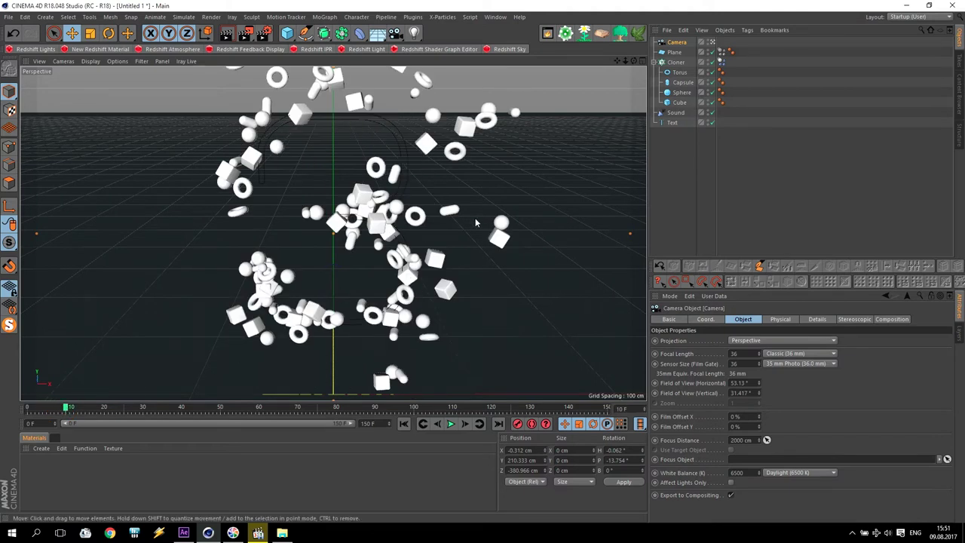
pyautogui.click(706, 318)
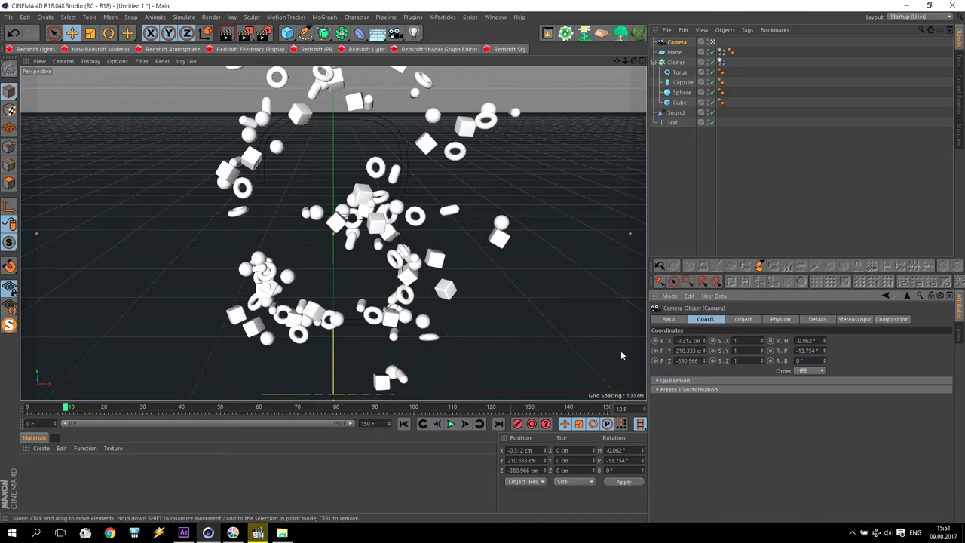
pyautogui.click(687, 340)
pyautogui.write('0')
pyautogui.press('Return')
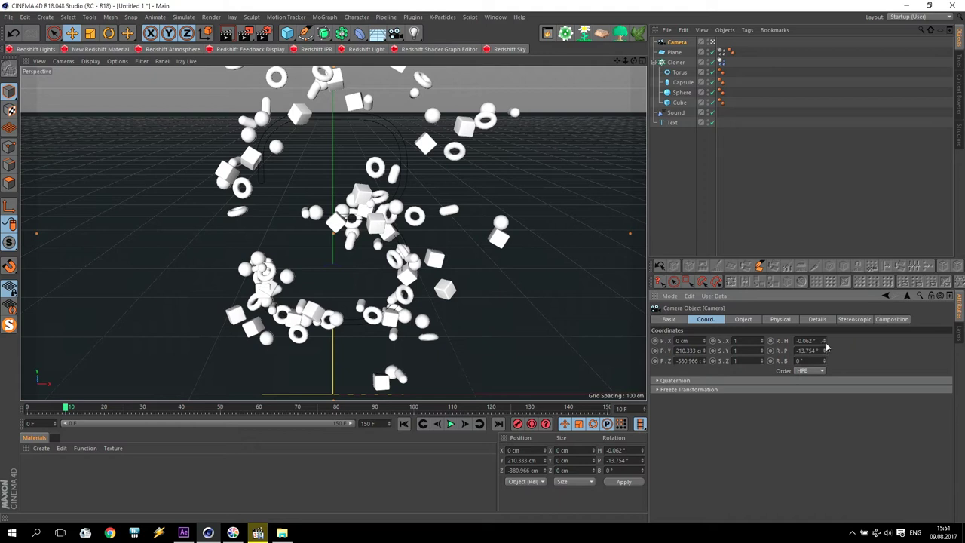
pyautogui.write('0')
pyautogui.press('Return')
pyautogui.click(801, 351)
pyautogui.write('-13')
pyautogui.press('Return')
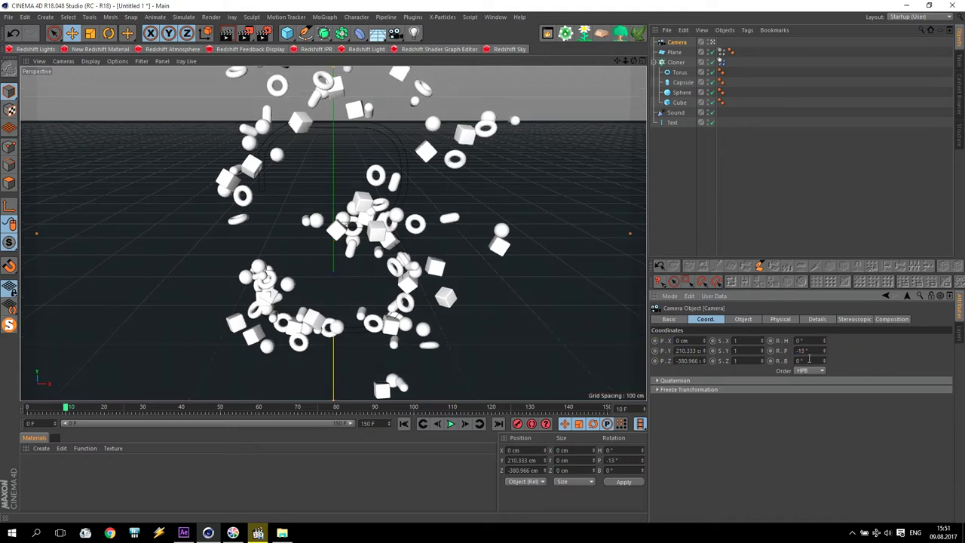
# Step: Keyframe the camera's position and rotation at frame 10
pyautogui.click(654, 340)
pyautogui.click(654, 351)
pyautogui.click(654, 360)
pyautogui.click(770, 341)
pyautogui.click(769, 350)
pyautogui.click(769, 360)
# Step: Keyframe the camera's X position, pitch and bank at frame 37
pyautogui.moveTo(67, 409); pyautogui.dragTo(178, 408)
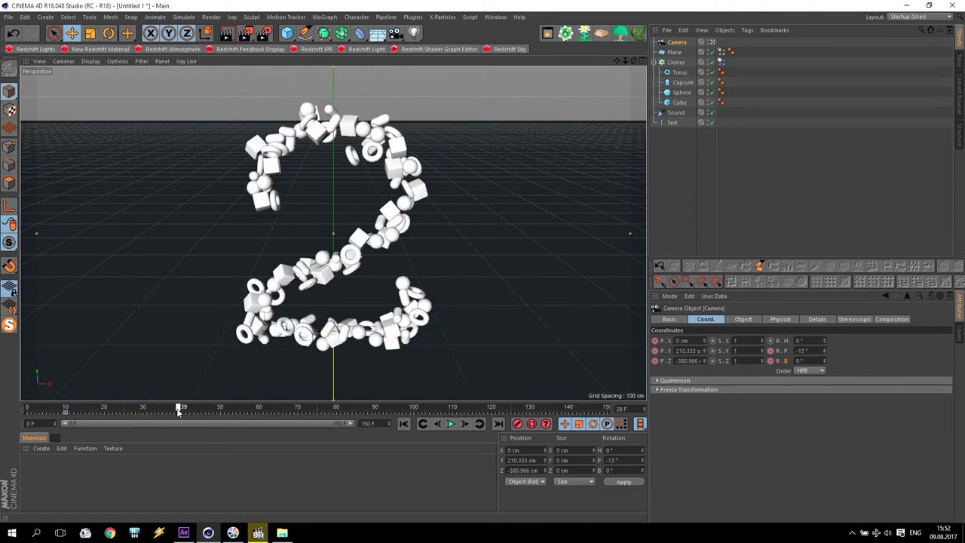
pyautogui.moveTo(178, 409); pyautogui.dragTo(171, 409)
pyautogui.click(653, 341)
pyautogui.click(769, 351)
pyautogui.click(771, 361)
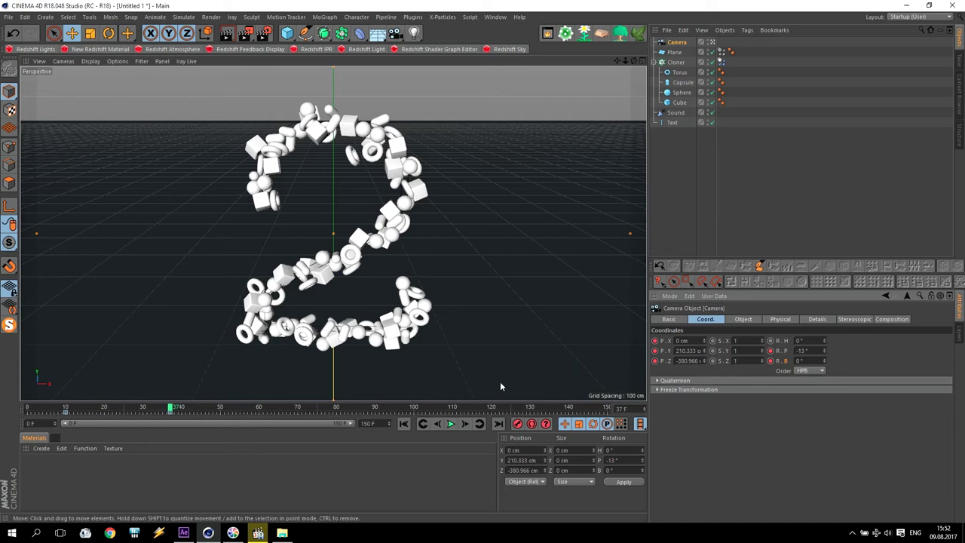
pyautogui.moveTo(172, 408); pyautogui.dragTo(259, 410)
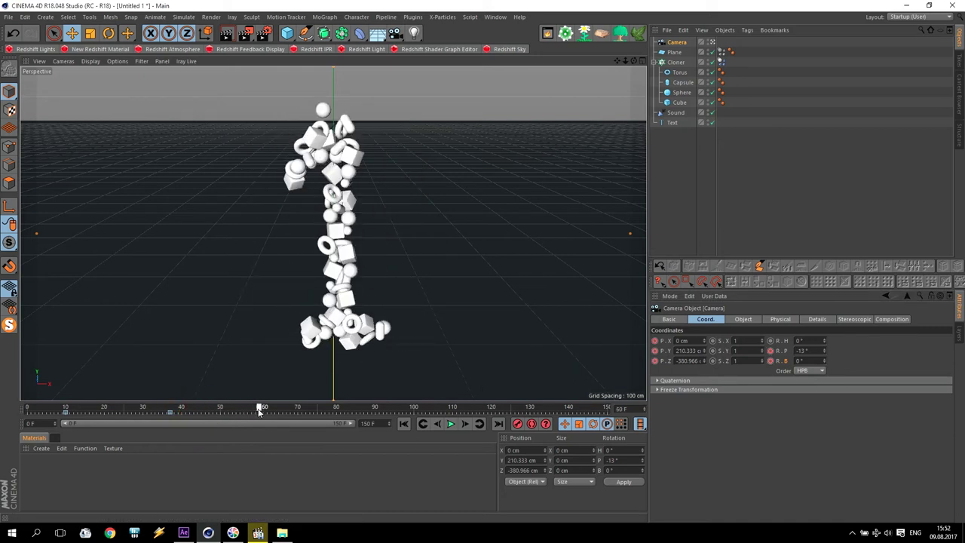
pyautogui.click(770, 361)
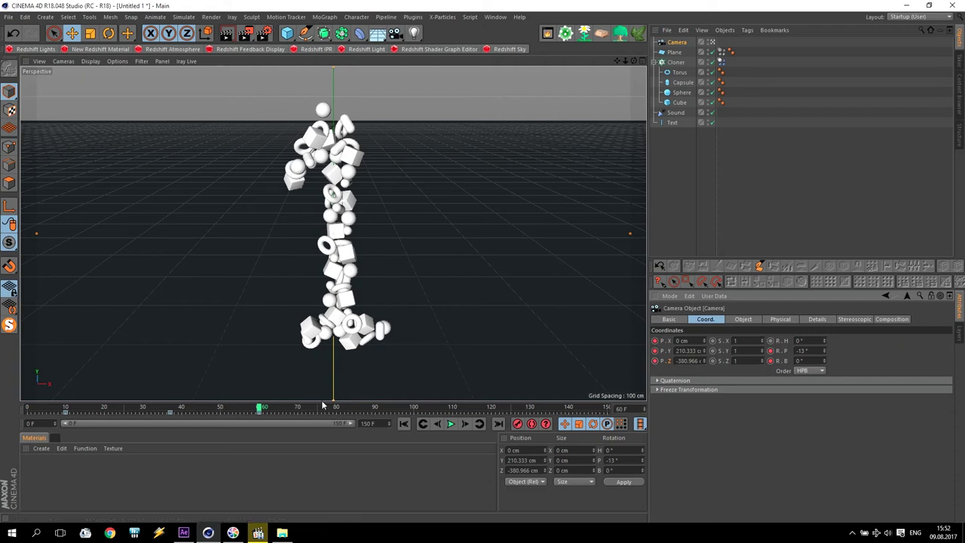
# Step: At frame 80, dolly the camera back with -5° bank, then pull back further near frame 55
pyautogui.moveTo(259, 411); pyautogui.dragTo(351, 415)
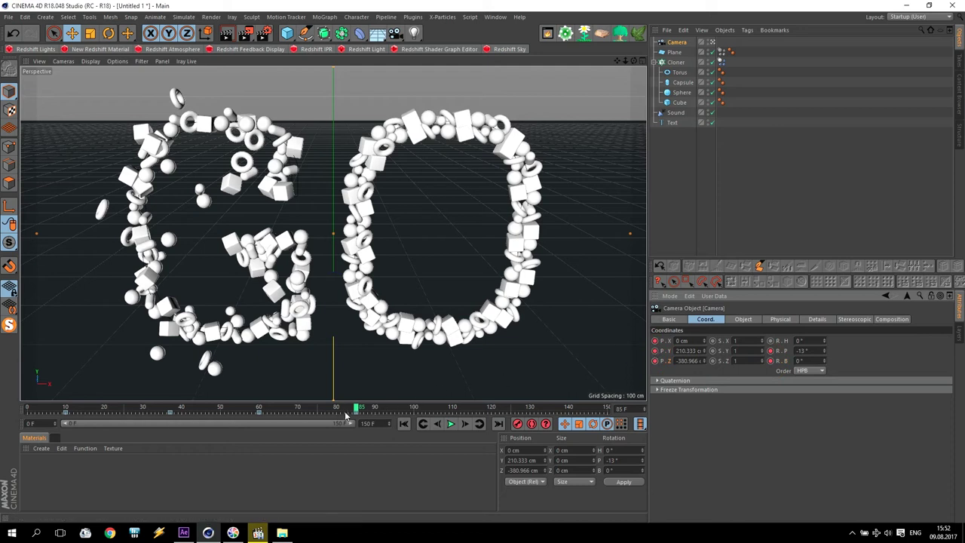
pyautogui.moveTo(355, 407); pyautogui.dragTo(338, 407)
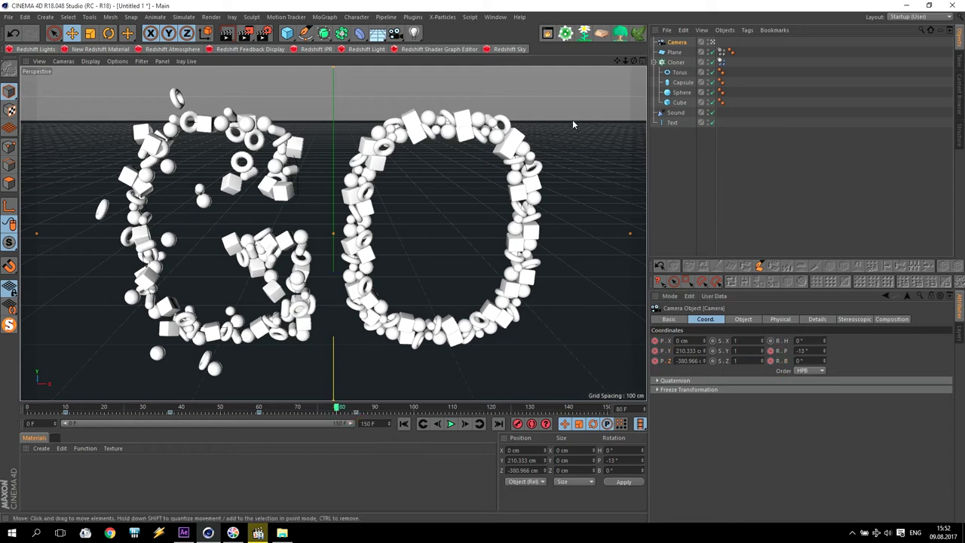
pyautogui.moveTo(624, 63); pyautogui.dragTo(584, 64)
pyautogui.moveTo(823, 365); pyautogui.dragTo(823, 375)
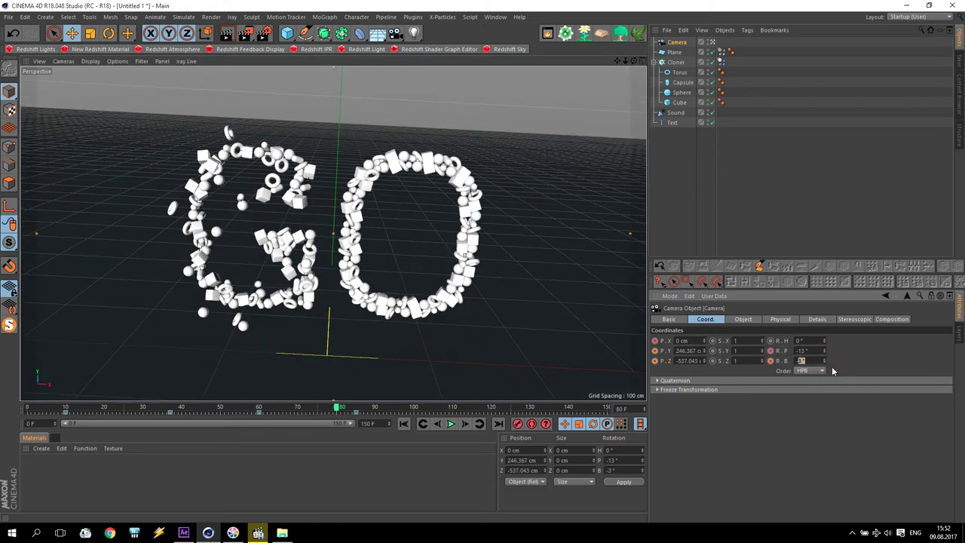
pyautogui.press('Return')
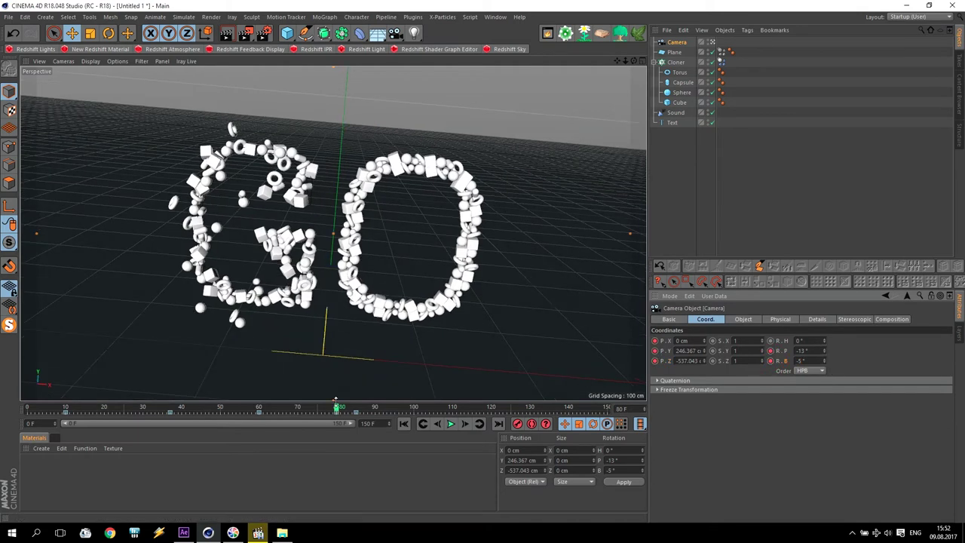
pyautogui.moveTo(337, 409); pyautogui.dragTo(241, 406)
pyautogui.moveTo(624, 61)
pyautogui.mouseDown()
pyautogui.moveTo(607, 62)
pyautogui.moveTo(626, 63)
pyautogui.mouseUp()
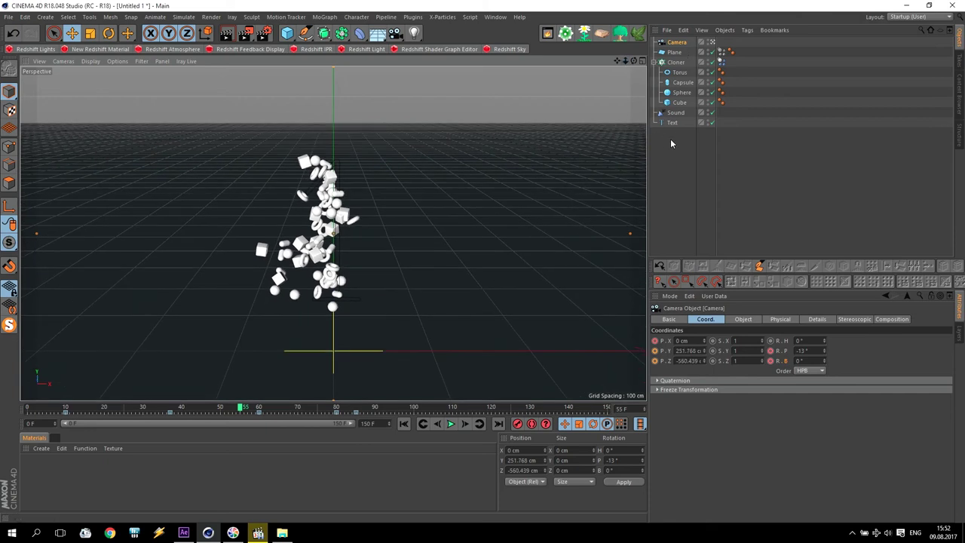
# Step: Disable the Sound object, then bank the camera -5° and keyframe its position
pyautogui.click(711, 113)
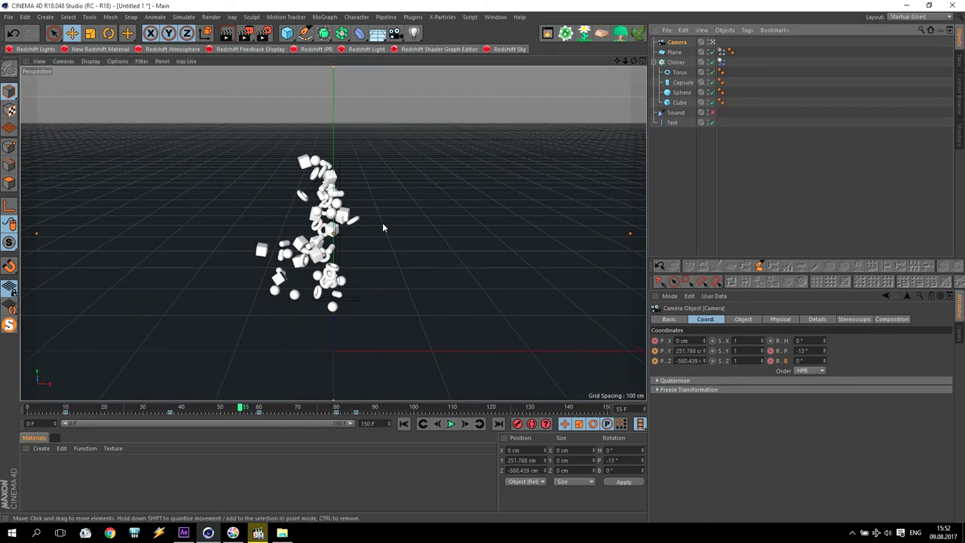
pyautogui.click(825, 360)
pyautogui.moveTo(825, 360); pyautogui.dragTo(825, 369)
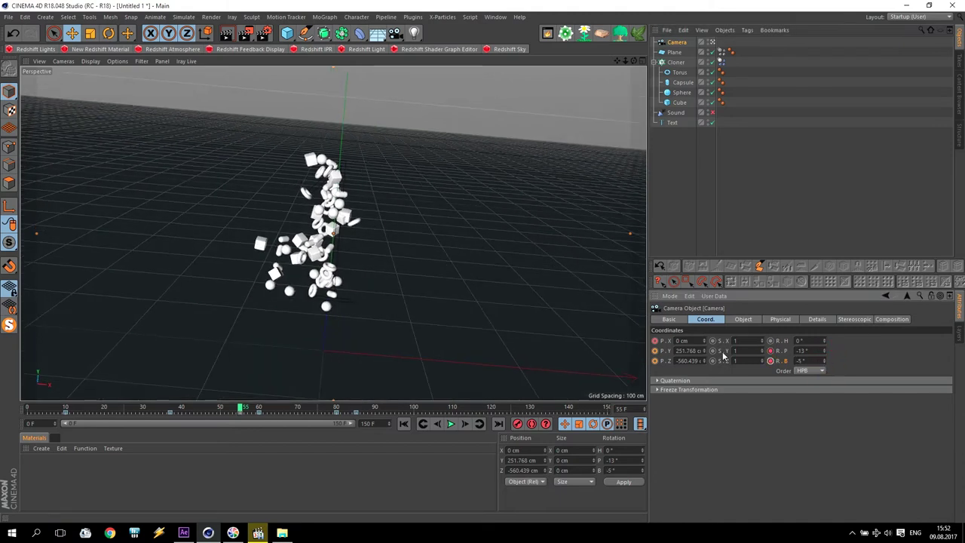
pyautogui.click(655, 354)
# Step: At frame 32, pull the camera back from the 2 with a -5° bank
pyautogui.click(172, 409)
pyautogui.moveTo(172, 408); pyautogui.dragTo(150, 409)
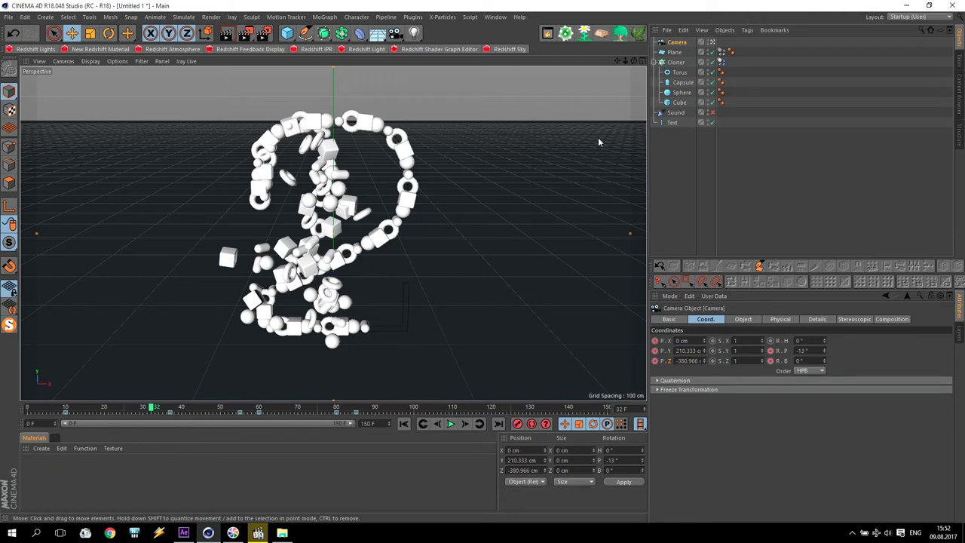
pyautogui.moveTo(624, 61); pyautogui.dragTo(663, 226)
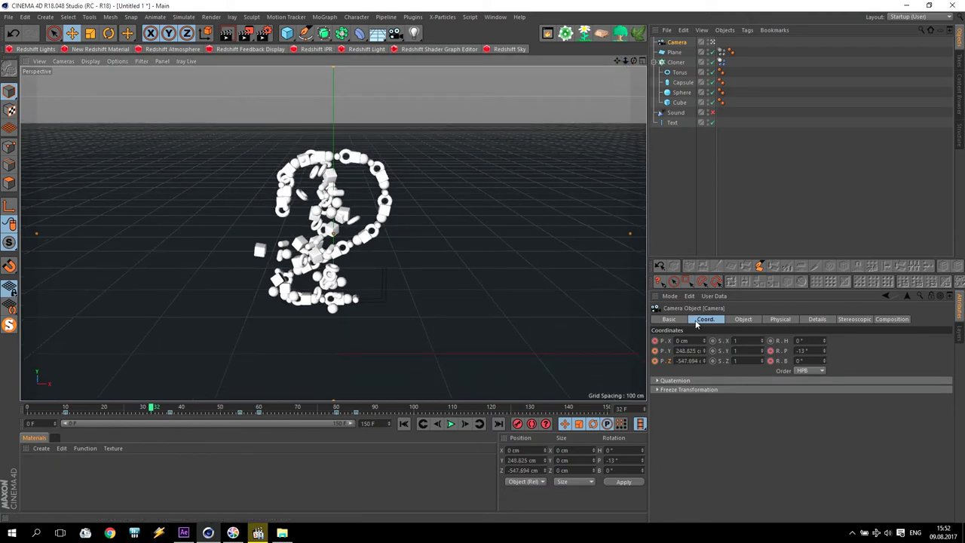
pyautogui.moveTo(822, 360); pyautogui.dragTo(814, 358)
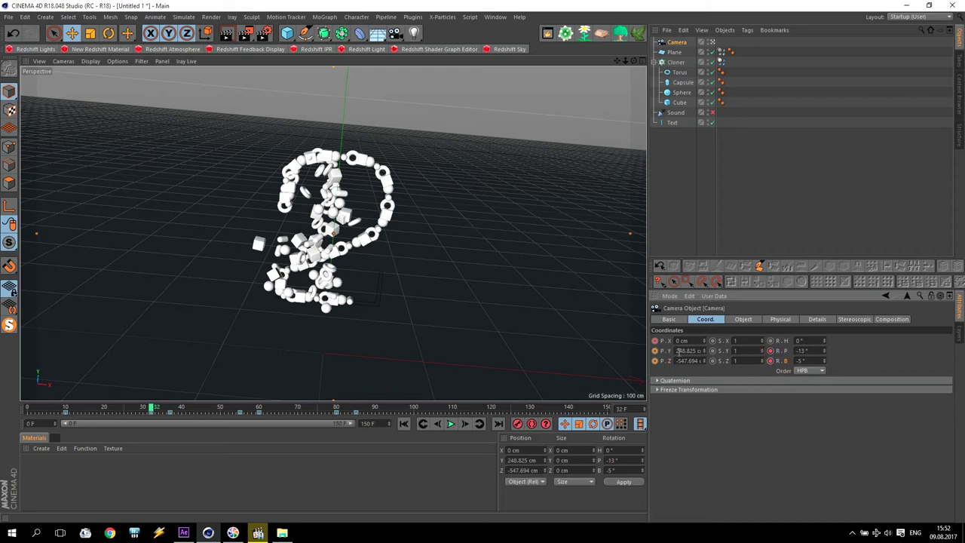
# Step: At frame 0, pull the camera well back from the 3 with -5° bank, then play
pyautogui.moveTo(153, 409); pyautogui.dragTo(25, 420)
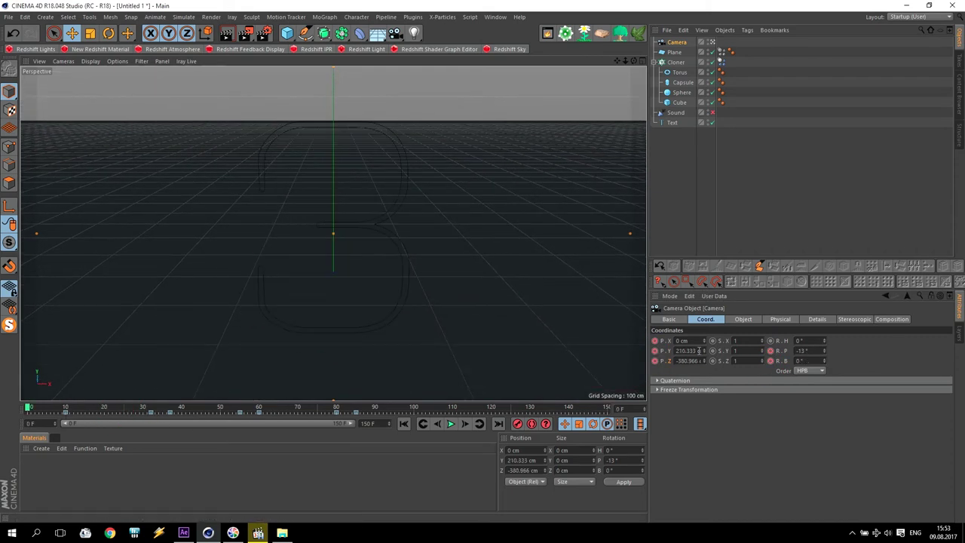
pyautogui.moveTo(624, 60); pyautogui.dragTo(569, 65)
pyautogui.scroll(1, 333, 234)
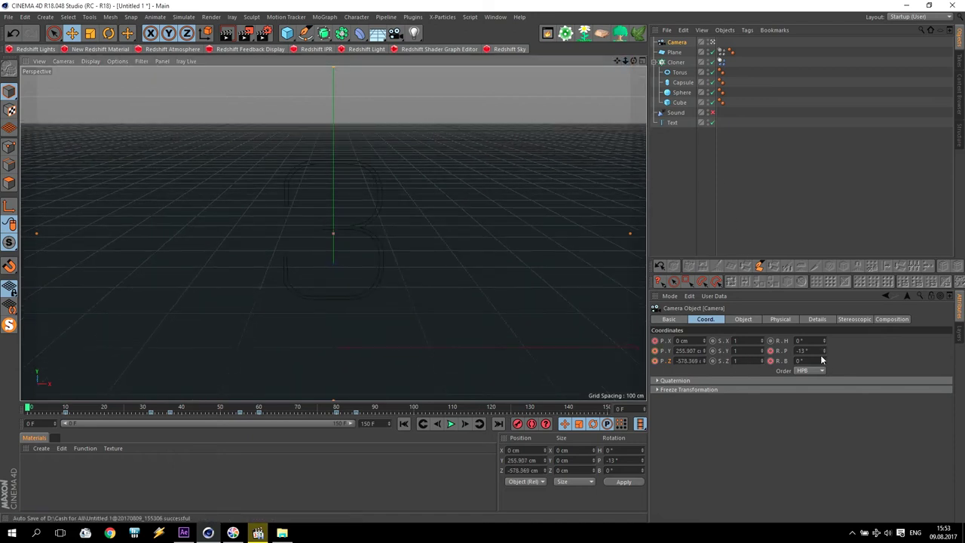
pyautogui.moveTo(823, 362); pyautogui.dragTo(822, 369)
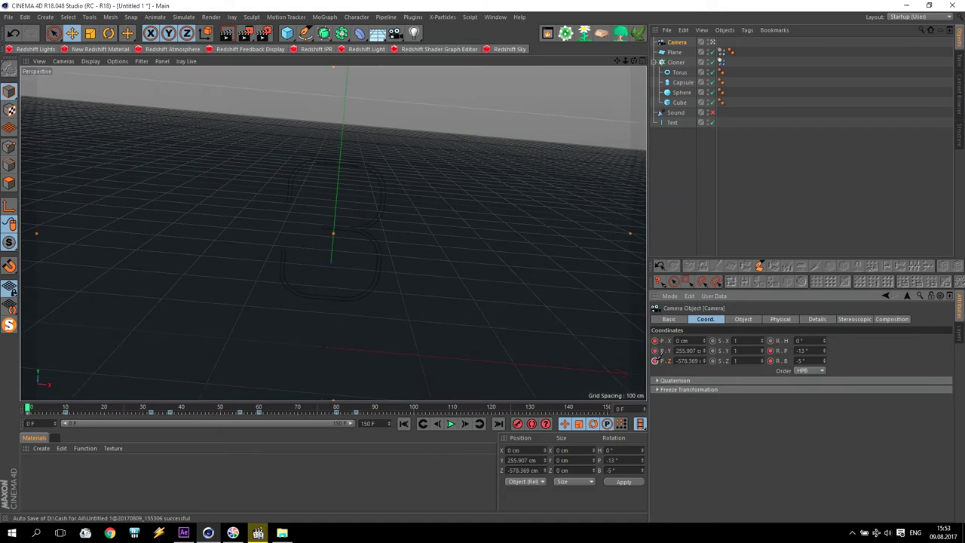
pyautogui.click(450, 424)
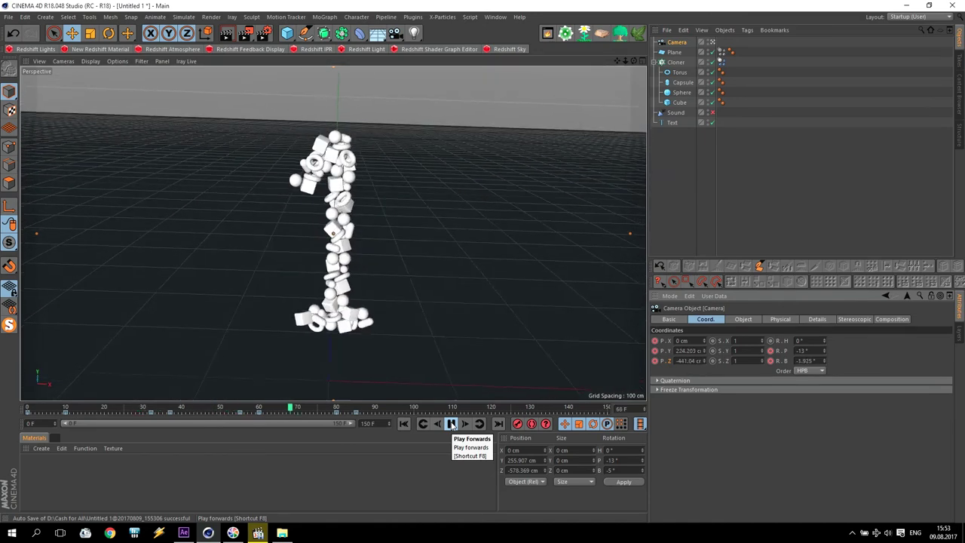
# Step: Stop playback and keyframe the camera's position and rotation at frame 100
pyautogui.click(469, 408)
pyautogui.moveTo(469, 407); pyautogui.dragTo(414, 413)
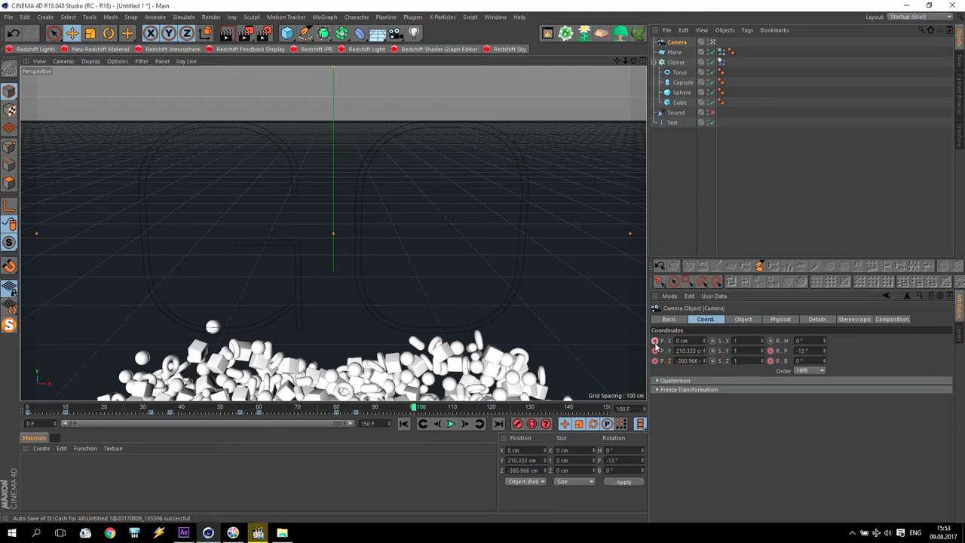
pyautogui.click(654, 350)
pyautogui.click(770, 360)
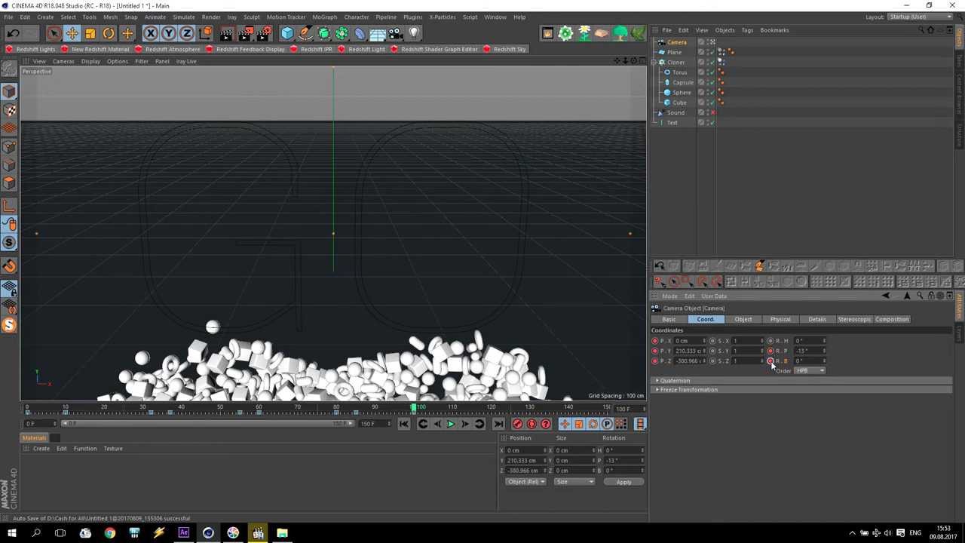
# Step: Lower the camera to about 105 cm height at frame 115, then replay from the start
pyautogui.moveTo(418, 408); pyautogui.dragTo(473, 411)
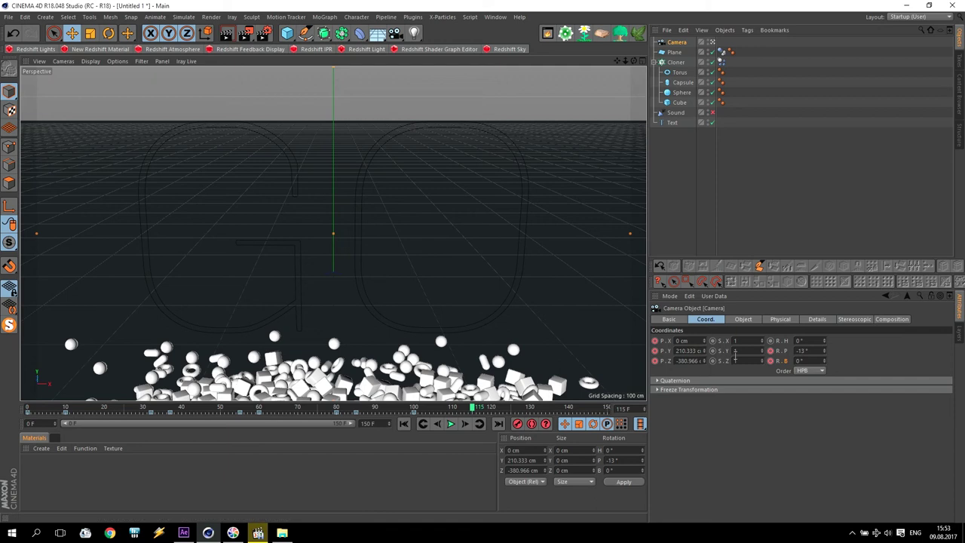
pyautogui.click(704, 349)
pyautogui.moveTo(706, 355); pyautogui.dragTo(706, 427)
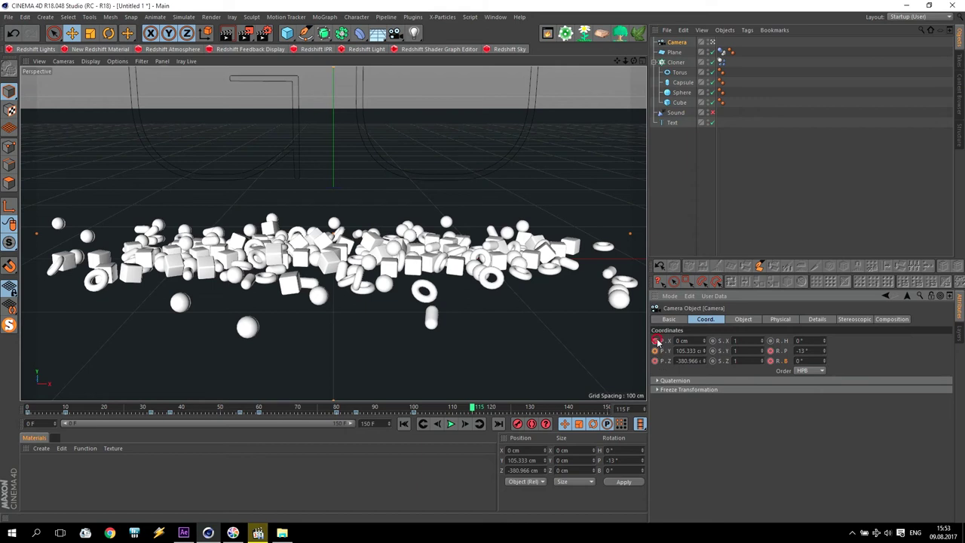
pyautogui.click(405, 423)
pyautogui.click(450, 423)
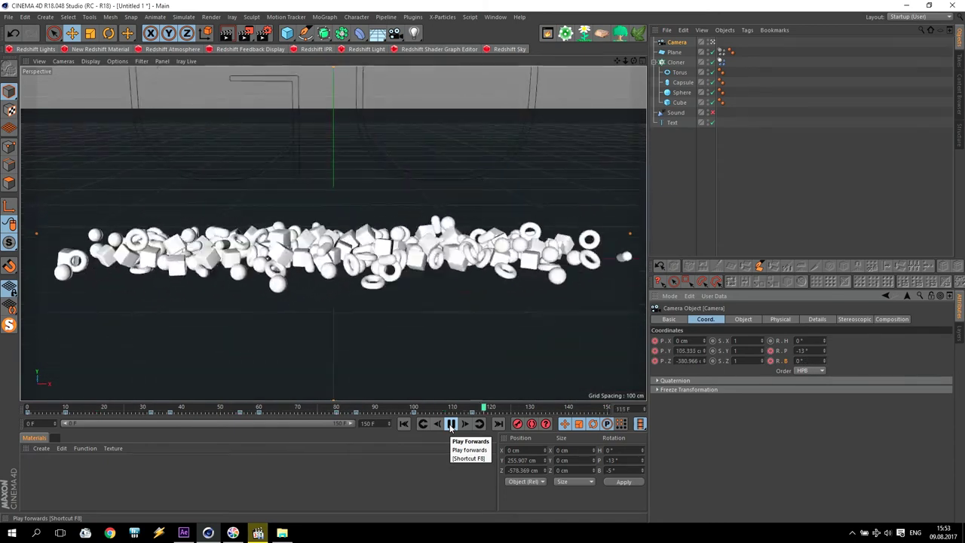
pyautogui.click(450, 423)
pyautogui.click(405, 423)
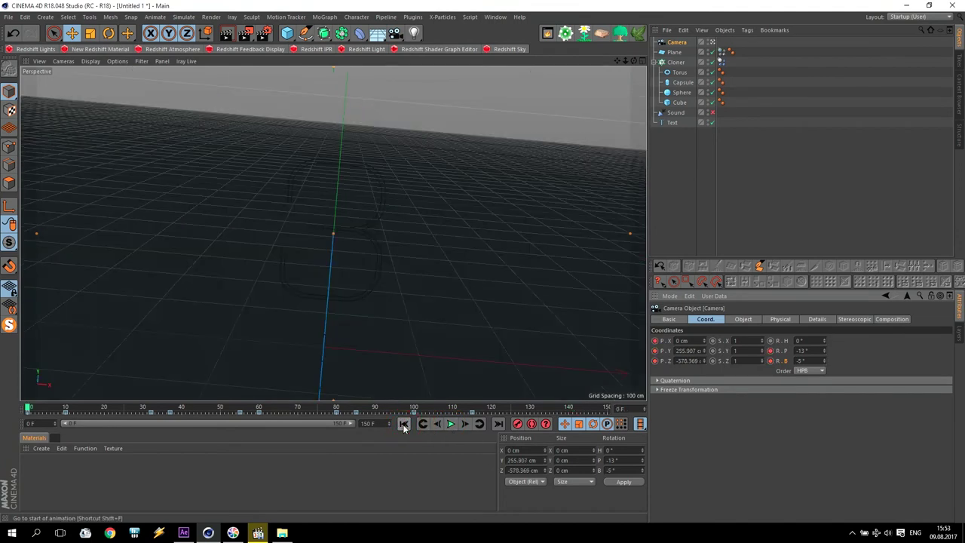
# Step: Create a Redshift material with a fully saturated bright green diffuse colour
pyautogui.click(219, 407)
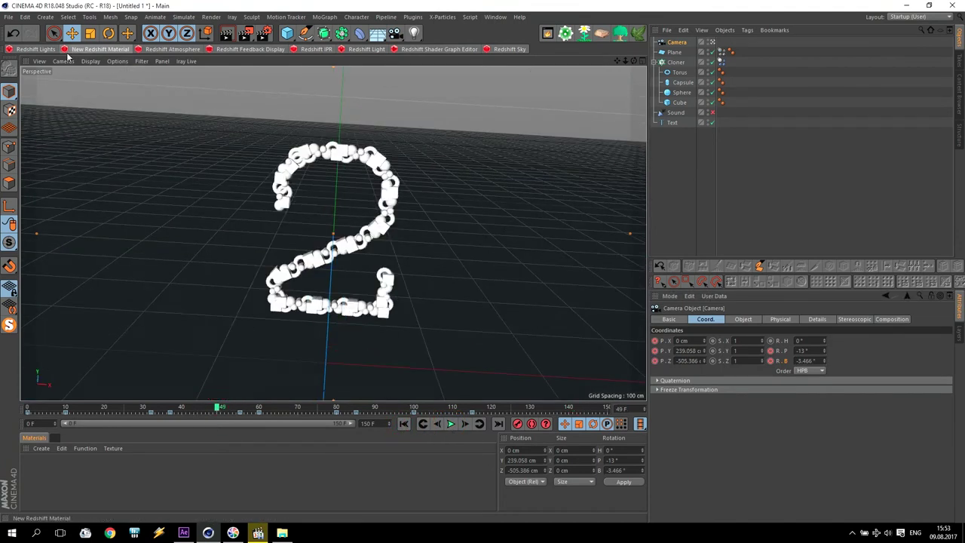
pyautogui.click(40, 448)
pyautogui.moveTo(113, 376)
pyautogui.moveTo(167, 376)
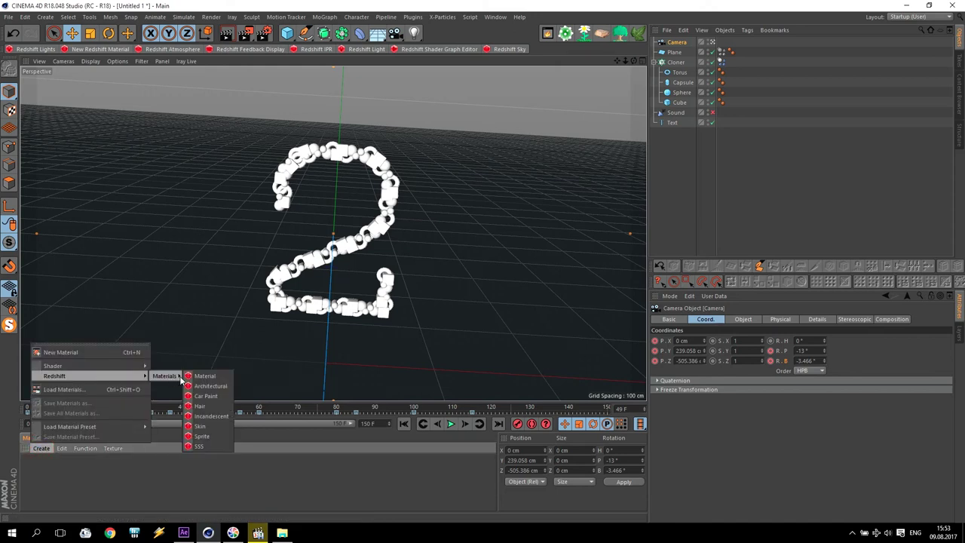
pyautogui.click(209, 377)
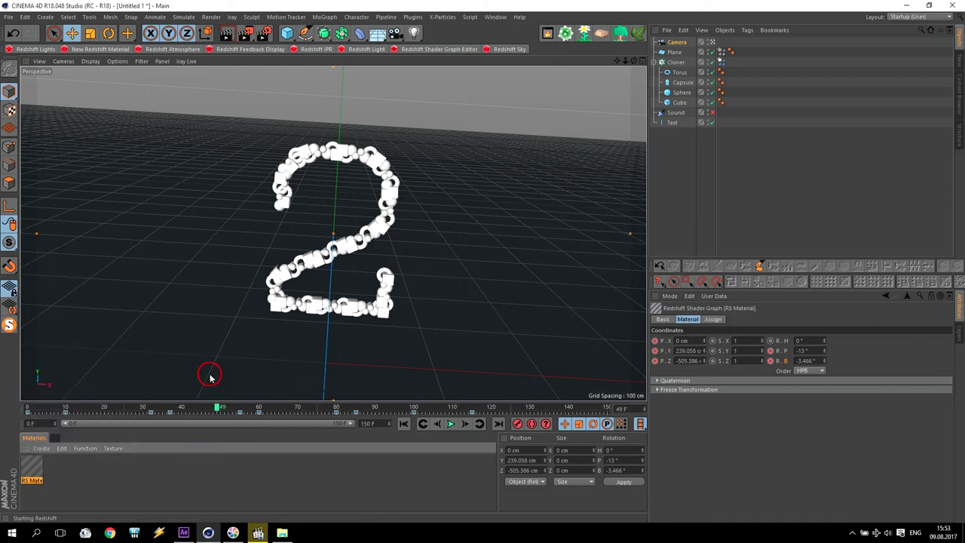
pyautogui.doubleClick(32, 467)
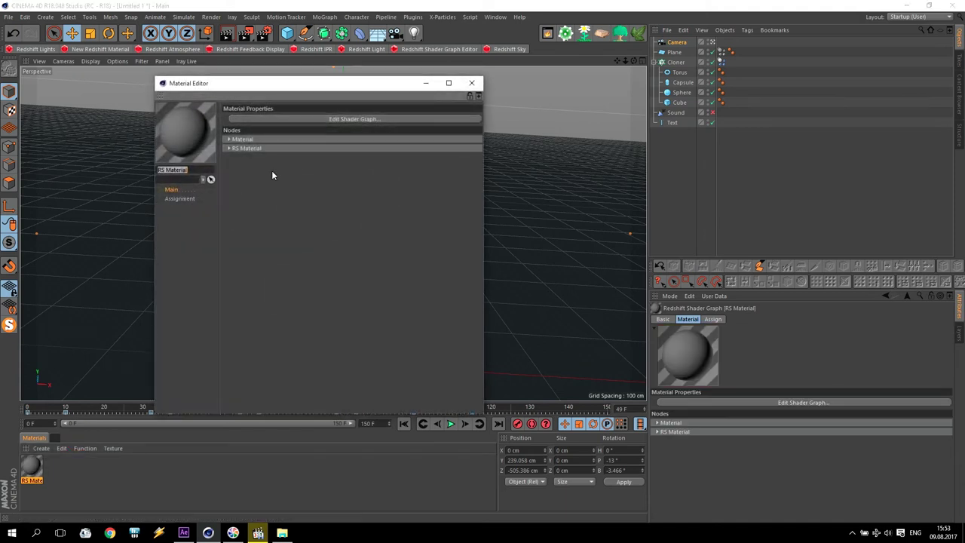
pyautogui.click(307, 119)
pyautogui.click(181, 220)
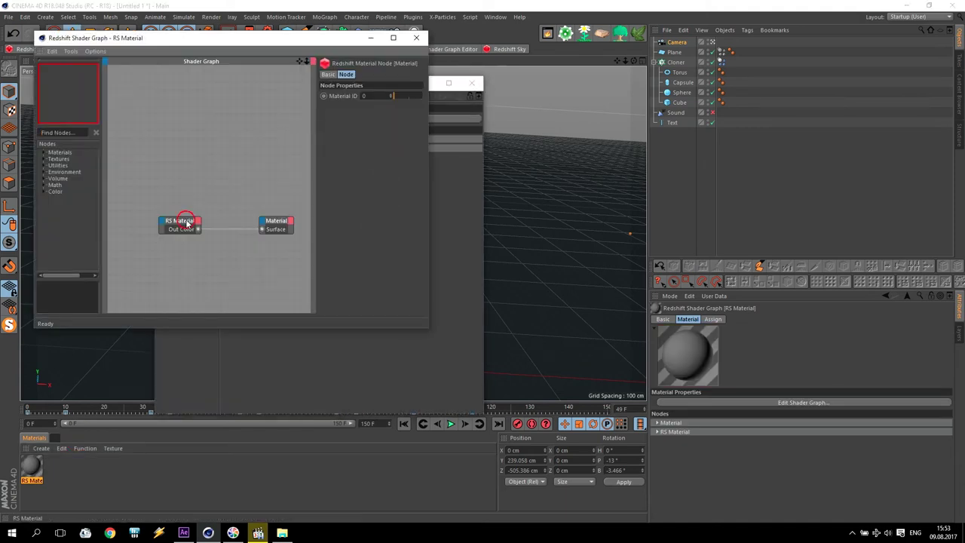
pyautogui.click(375, 166)
pyautogui.click(377, 161)
pyautogui.moveTo(422, 172); pyautogui.dragTo(670, 179)
pyautogui.click(358, 198)
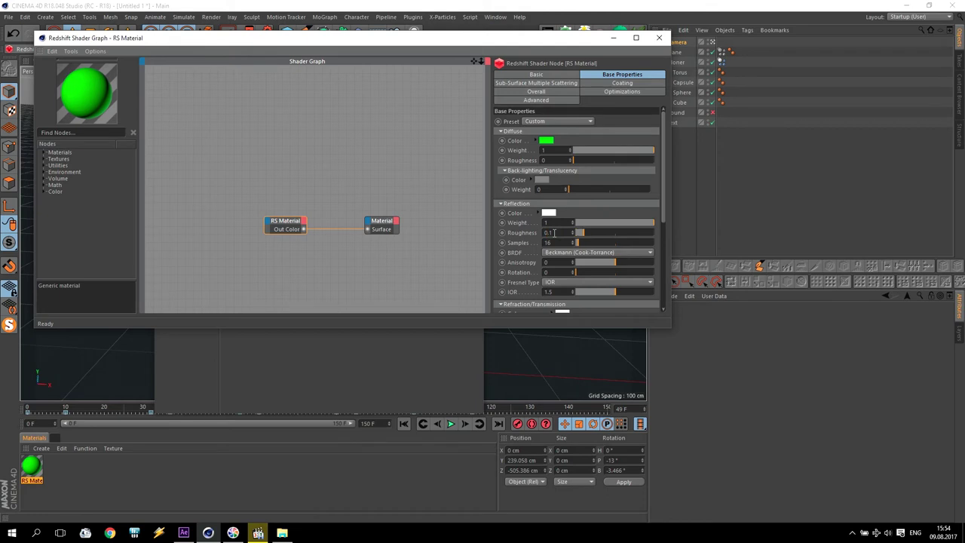
pyautogui.click(659, 38)
# Step: Duplicate the green material and make the copy's diffuse colour yellow
pyautogui.keyDown('ctrl'); pyautogui.moveTo(33, 465); pyautogui.dragTo(57, 467); pyautogui.keyUp('ctrl')
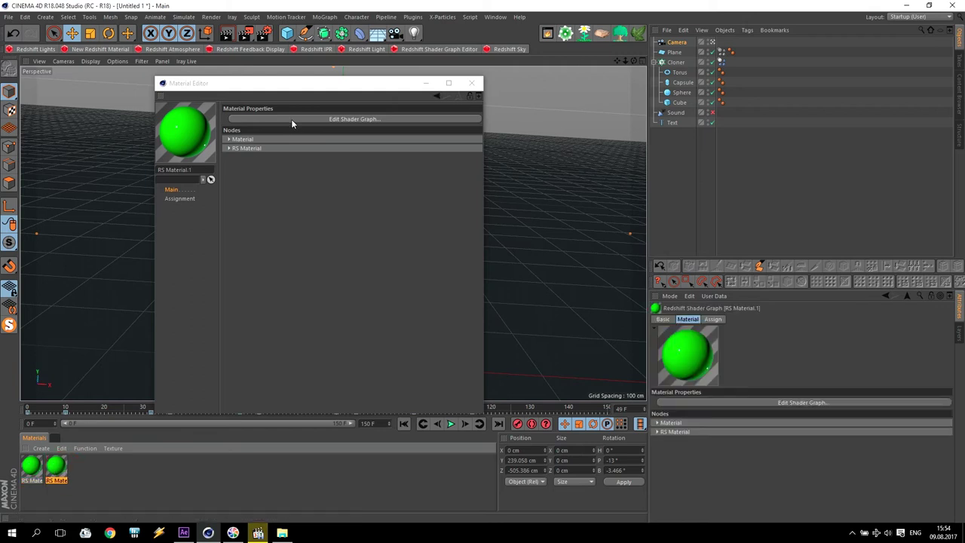
pyautogui.click(352, 119)
pyautogui.click(540, 125)
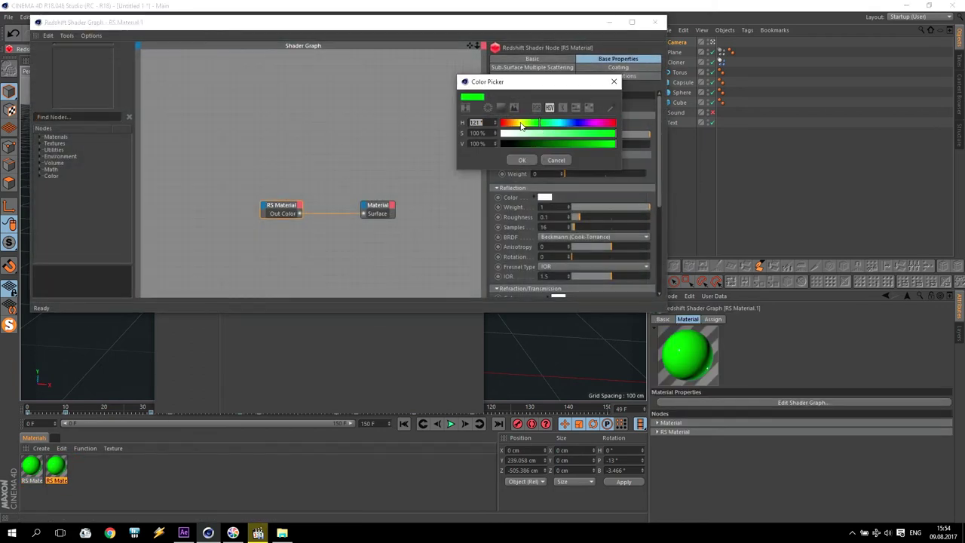
pyautogui.click(520, 126)
pyautogui.click(523, 161)
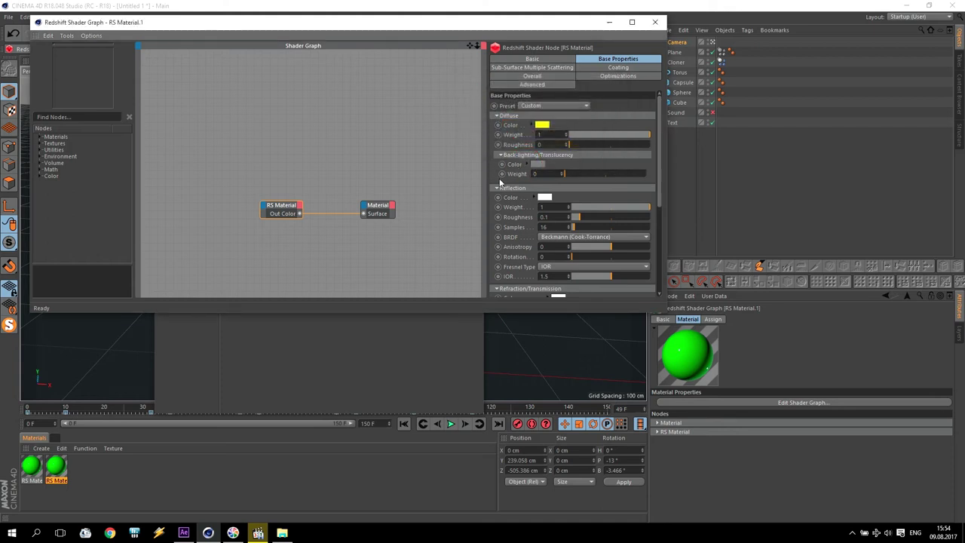
pyautogui.click(654, 21)
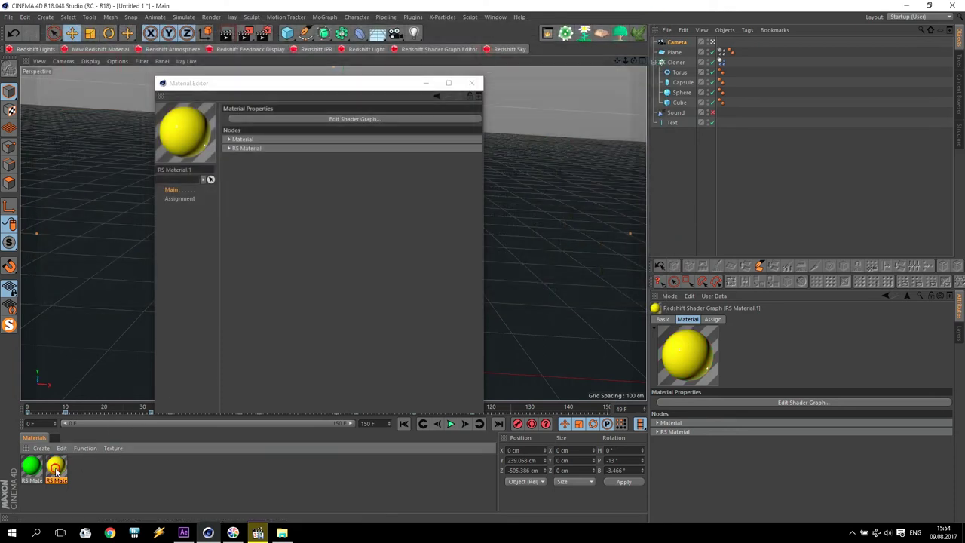
# Step: Duplicate the yellow material and make the copy's diffuse colour magenta
pyautogui.keyDown('ctrl'); pyautogui.moveTo(56, 467); pyautogui.dragTo(83, 470); pyautogui.keyUp('ctrl')
pyautogui.click(341, 118)
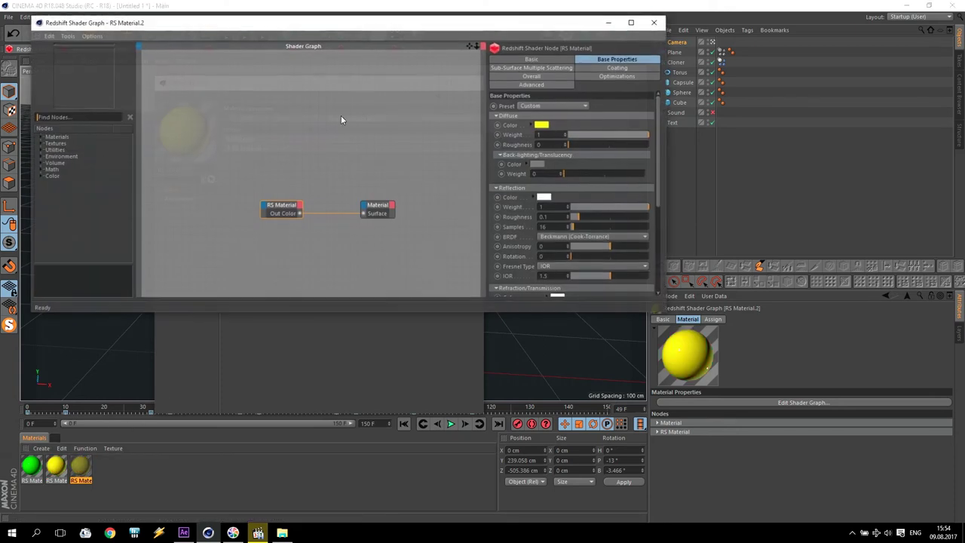
pyautogui.click(544, 125)
pyautogui.moveTo(599, 128); pyautogui.dragTo(689, 123)
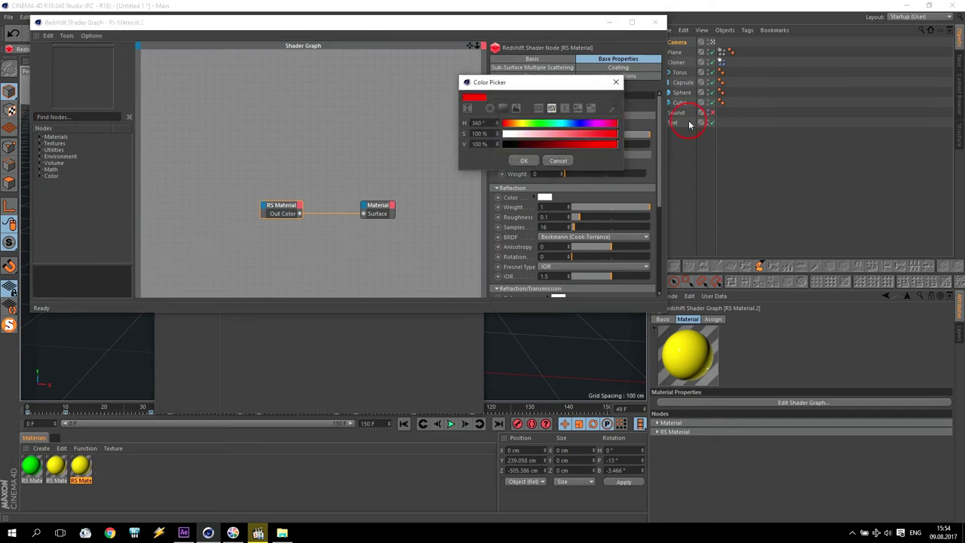
pyautogui.click(598, 124)
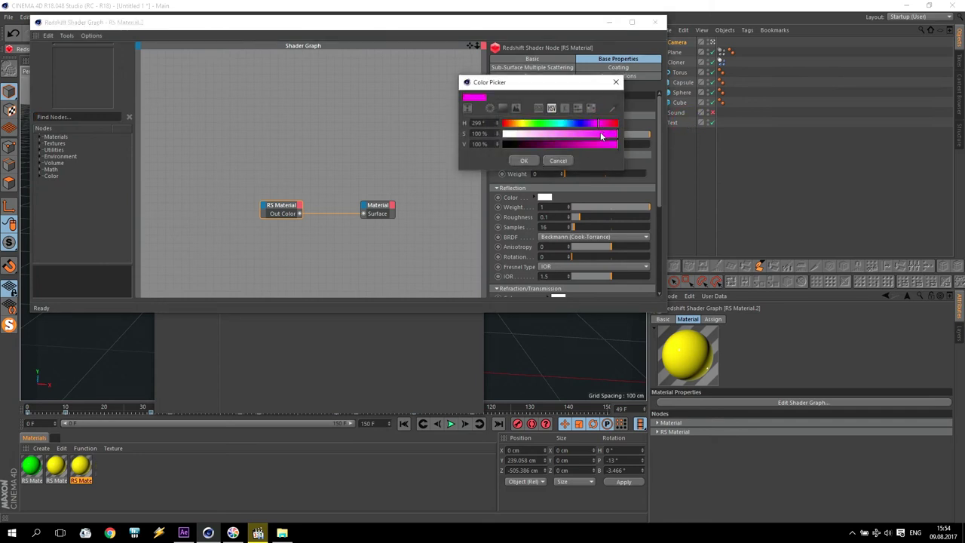
pyautogui.click(523, 161)
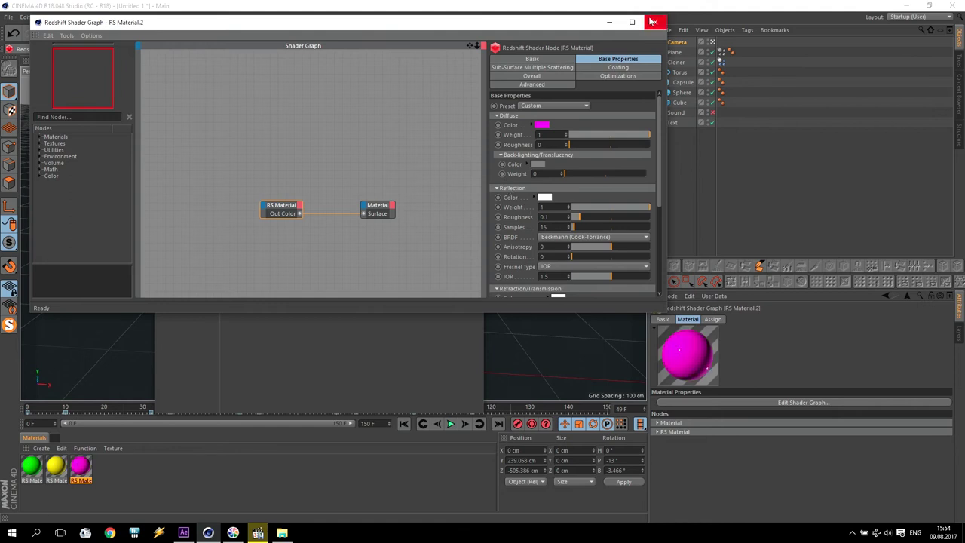
pyautogui.click(653, 22)
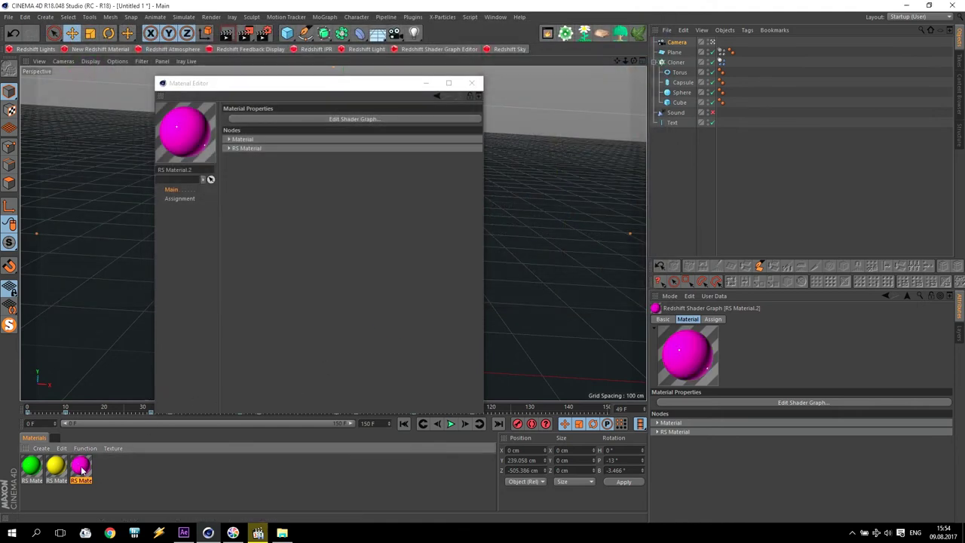
# Step: Duplicate into RS Material.3 with diffuse weight 0 and reflection roughness 0.5
pyautogui.keyDown('ctrl'); pyautogui.moveTo(82, 469); pyautogui.dragTo(105, 465); pyautogui.keyUp('ctrl')
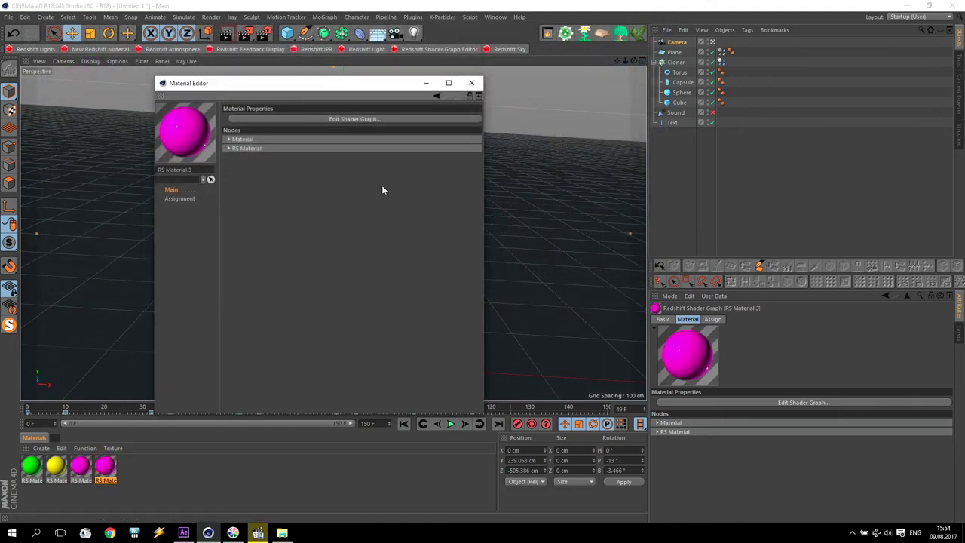
pyautogui.click(352, 118)
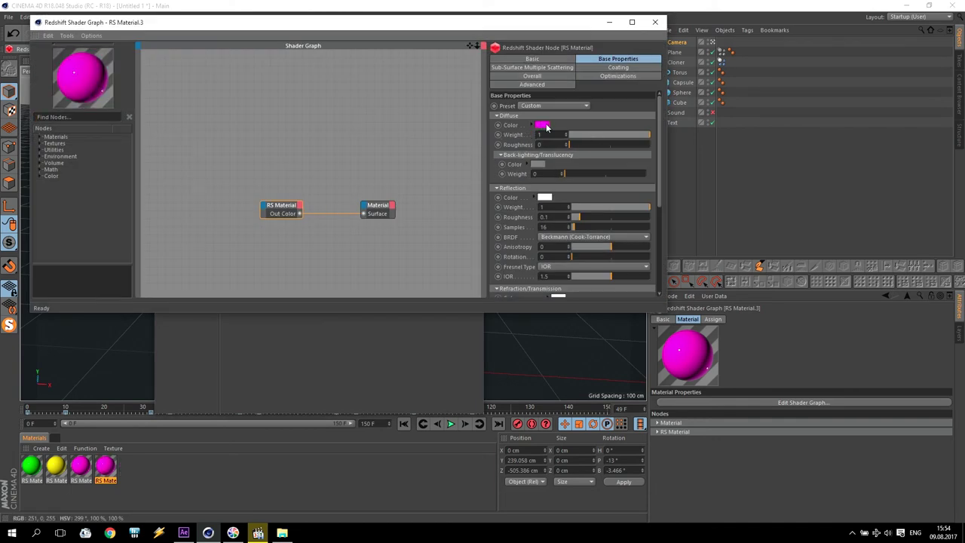
pyautogui.moveTo(602, 133); pyautogui.dragTo(537, 134)
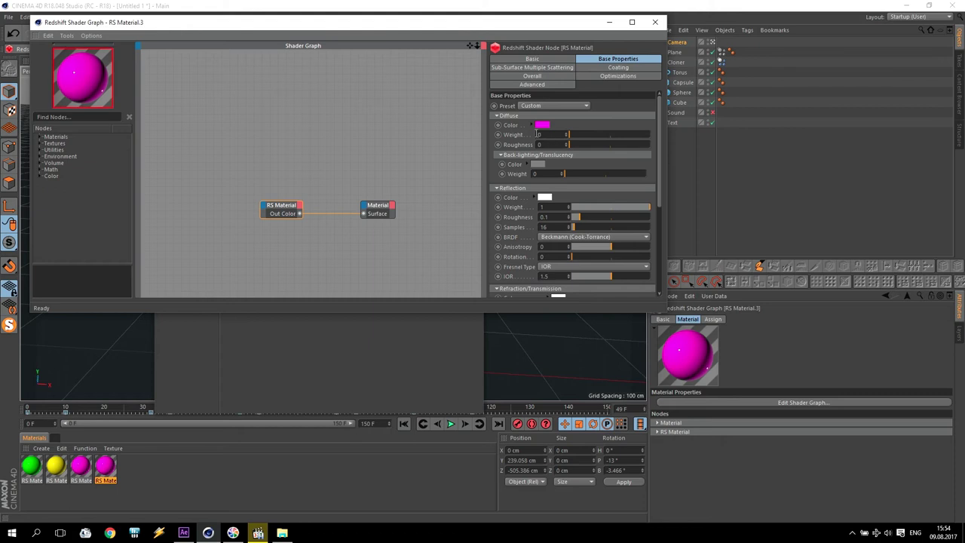
pyautogui.click(559, 217)
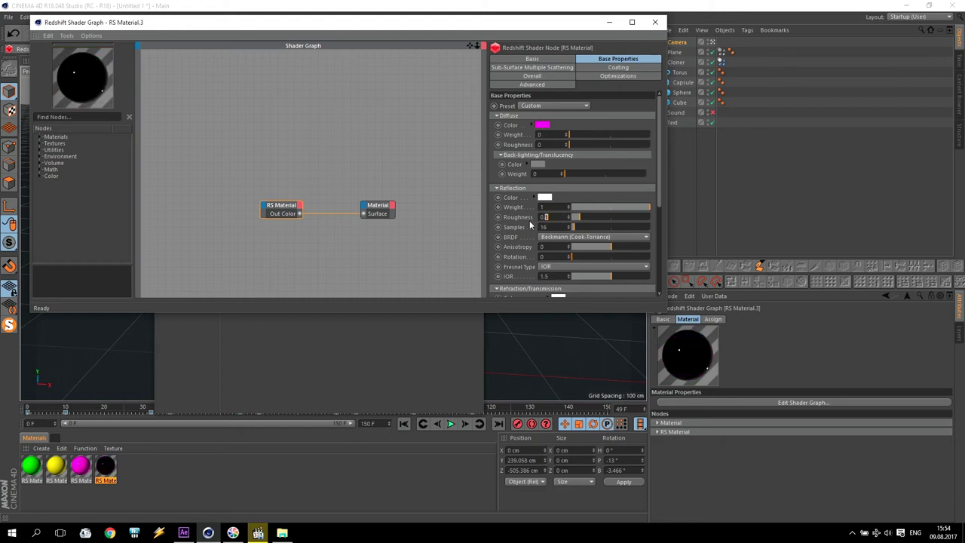
pyautogui.write('5')
pyautogui.press('Return')
pyautogui.click(655, 22)
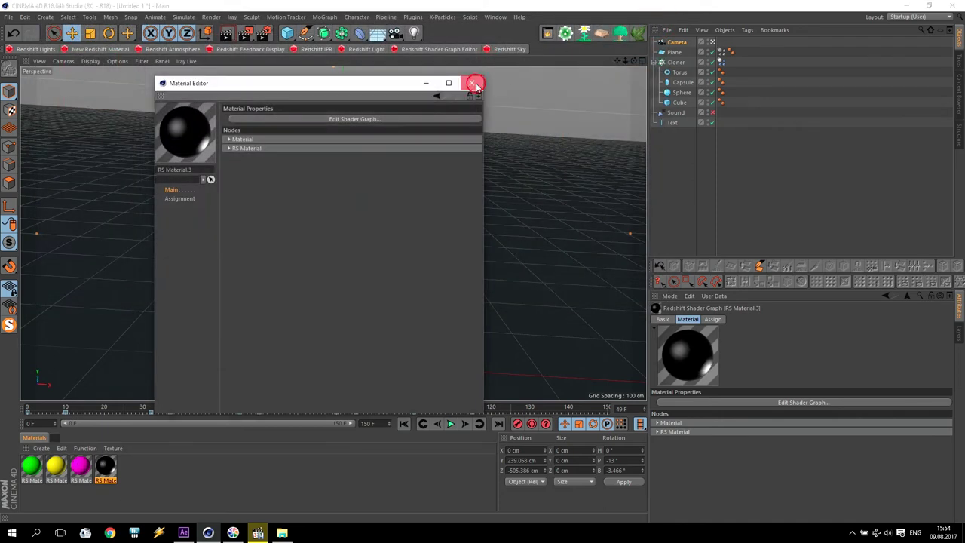
pyautogui.click(472, 83)
# Step: Assign black to the Plane, green to the Sphere, magenta to the Cube, yellow to the Torus
pyautogui.moveTo(106, 469); pyautogui.dragTo(676, 52)
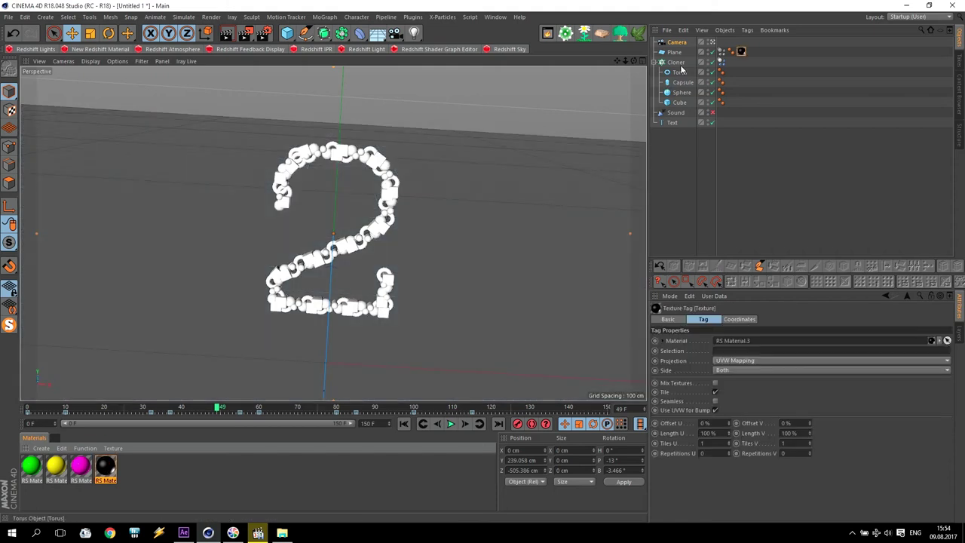
pyautogui.click(31, 466)
pyautogui.click(55, 465)
pyautogui.moveTo(79, 465); pyautogui.dragTo(678, 106)
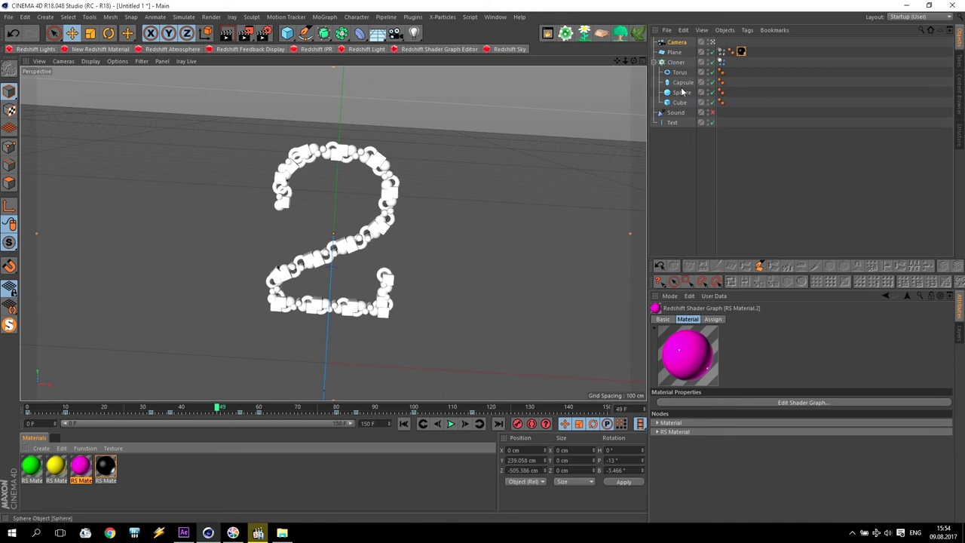
pyautogui.moveTo(32, 466); pyautogui.dragTo(682, 92)
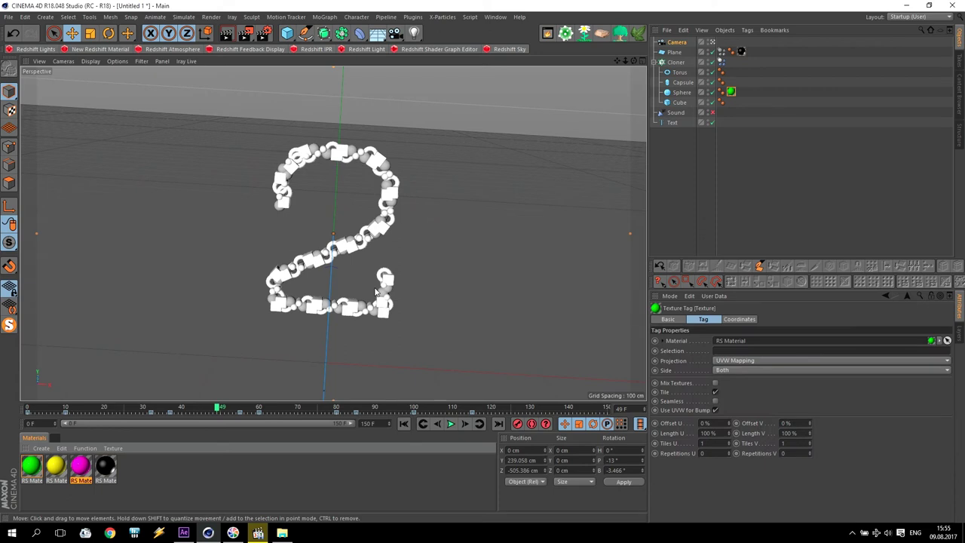
pyautogui.moveTo(83, 465); pyautogui.dragTo(683, 102)
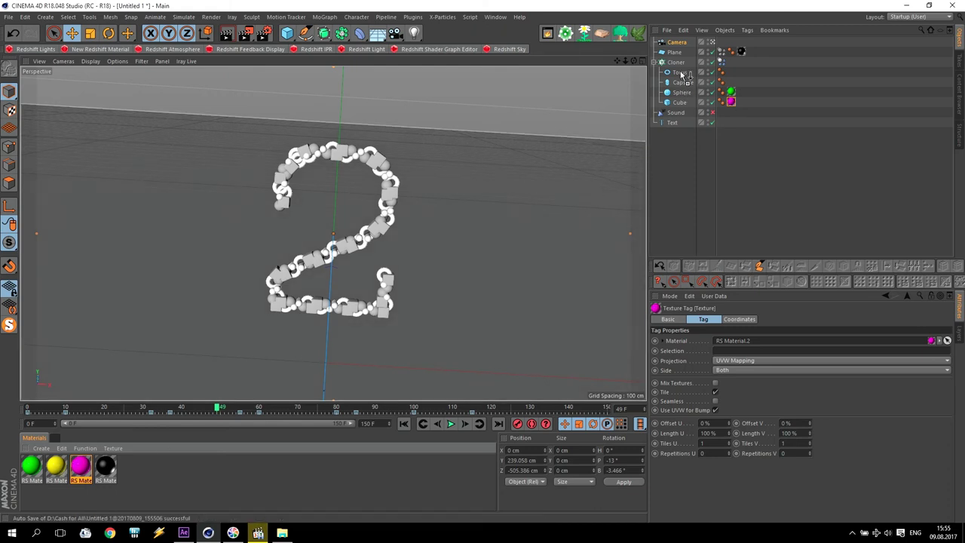
pyautogui.moveTo(682, 74); pyautogui.dragTo(683, 73)
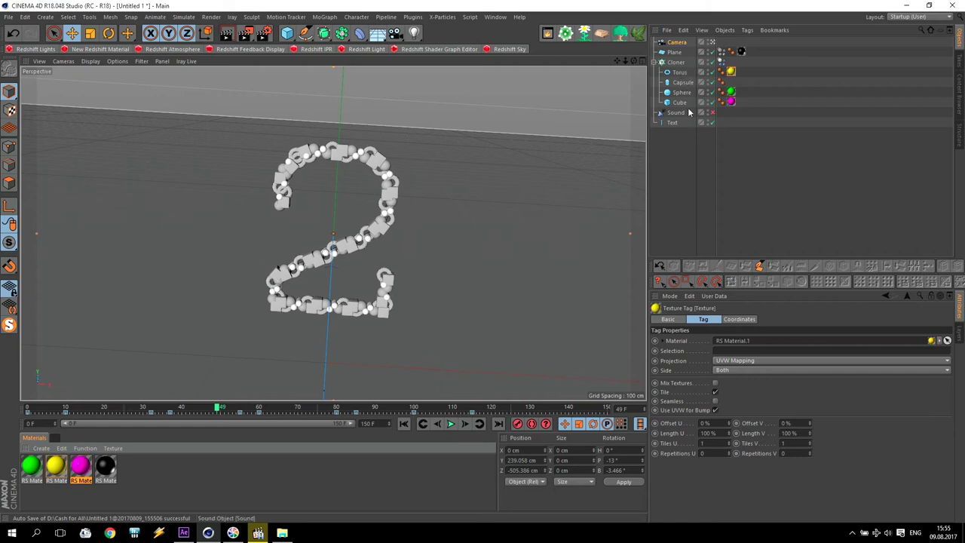
# Step: Set the Cloner's Clones mode to Random
pyautogui.click(682, 83)
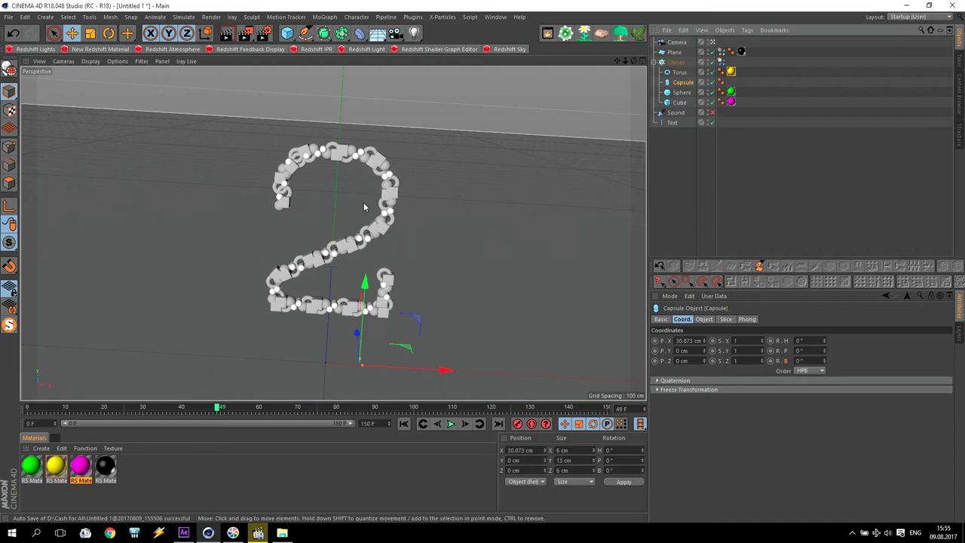
pyautogui.click(676, 63)
pyautogui.click(753, 322)
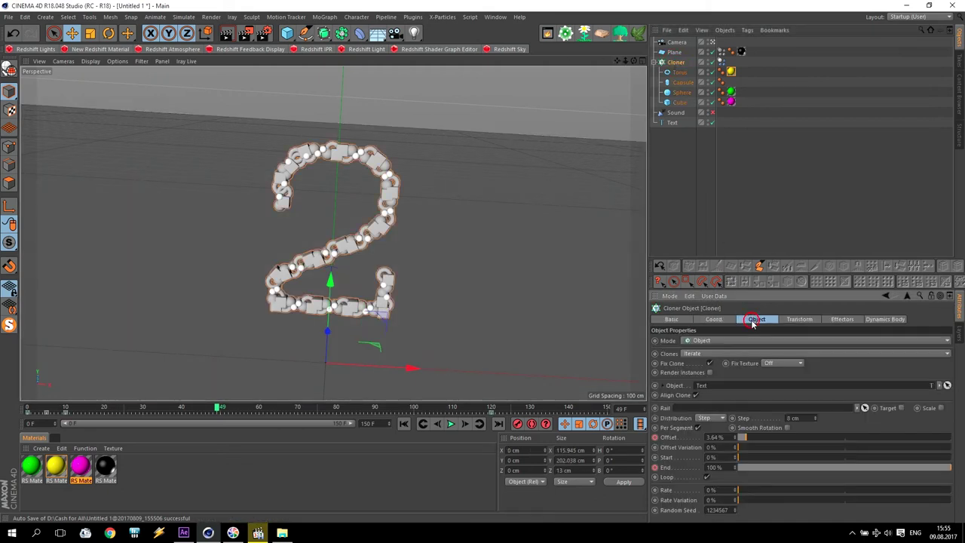
pyautogui.click(695, 354)
pyautogui.click(694, 374)
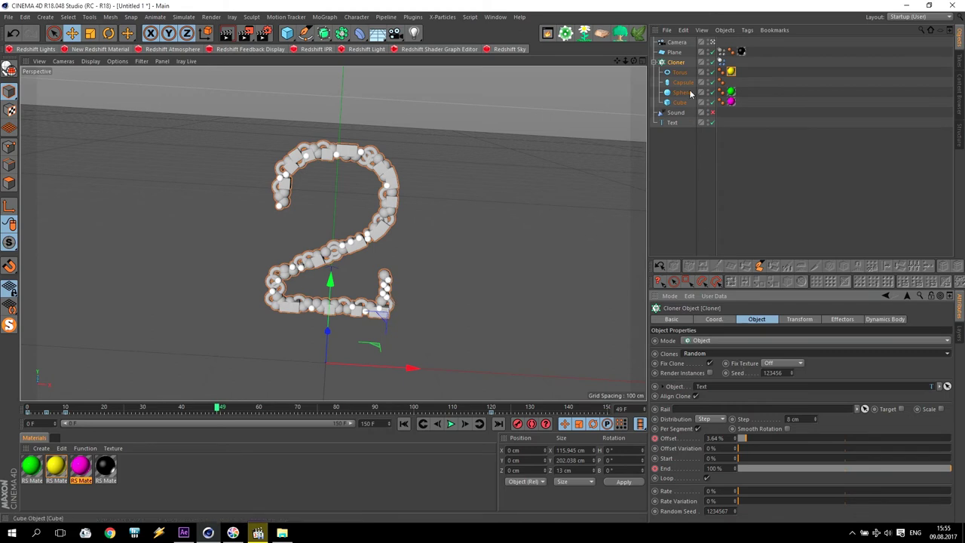
# Step: Add a Redshift Area Light with Mesh shape, nested under the Capsule and using it as mesh
pyautogui.click(43, 50)
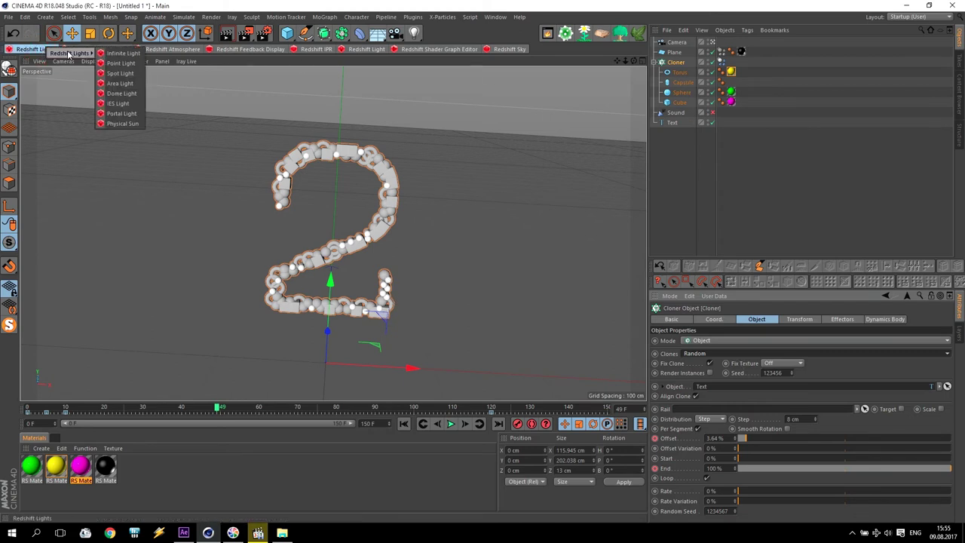
pyautogui.click(121, 83)
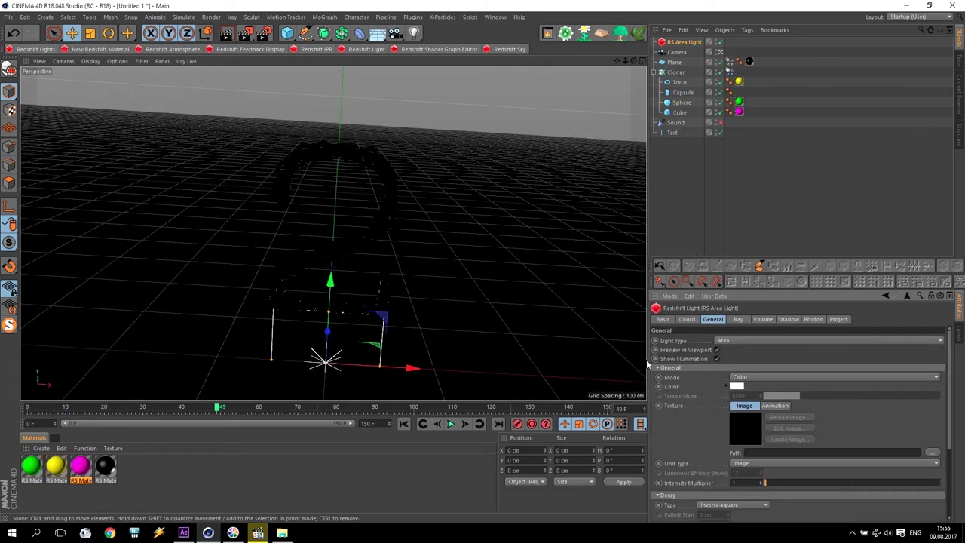
pyautogui.scroll(-3, 953, 380)
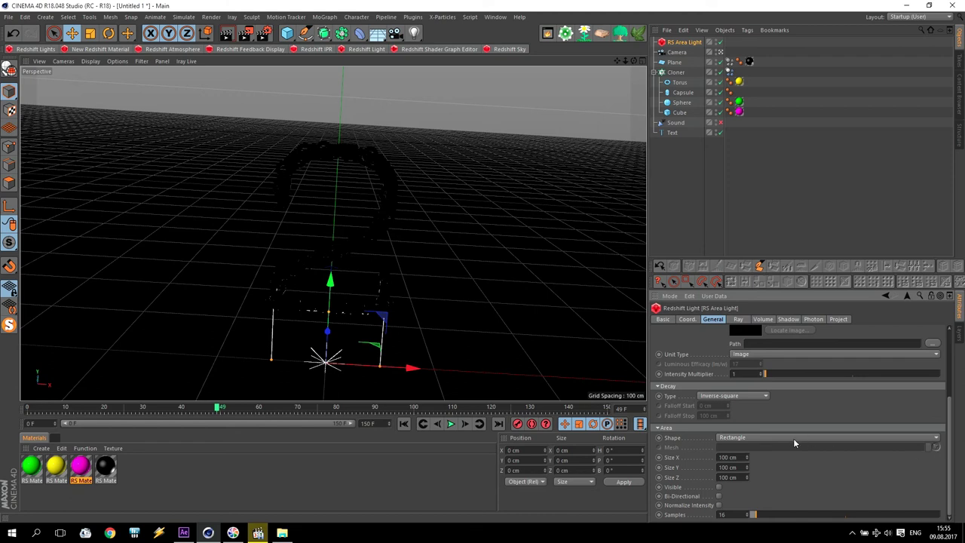
pyautogui.click(733, 438)
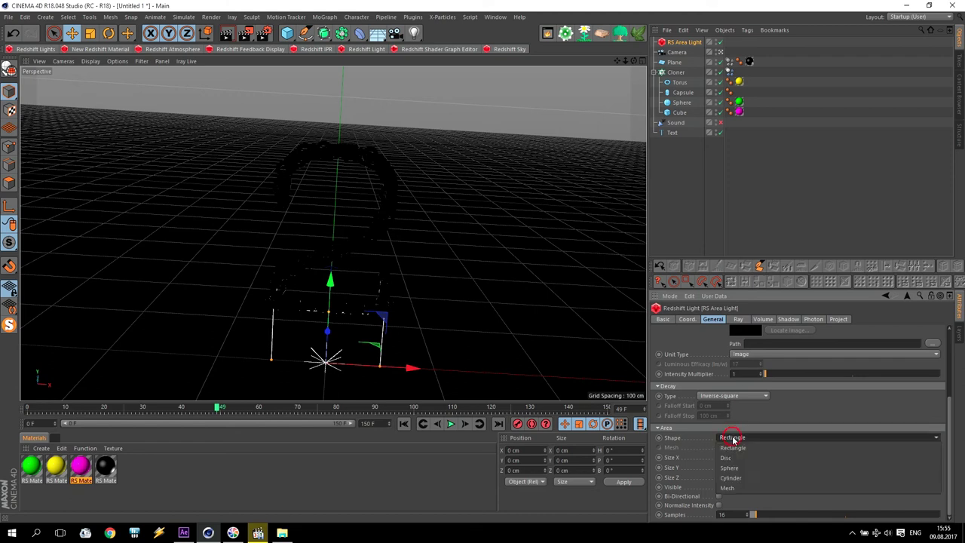
pyautogui.click(726, 488)
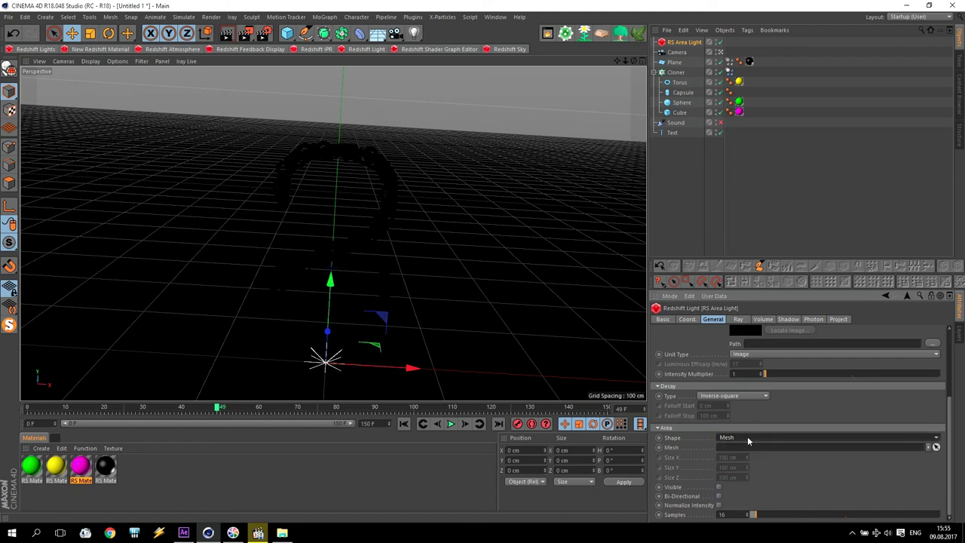
pyautogui.click(682, 44)
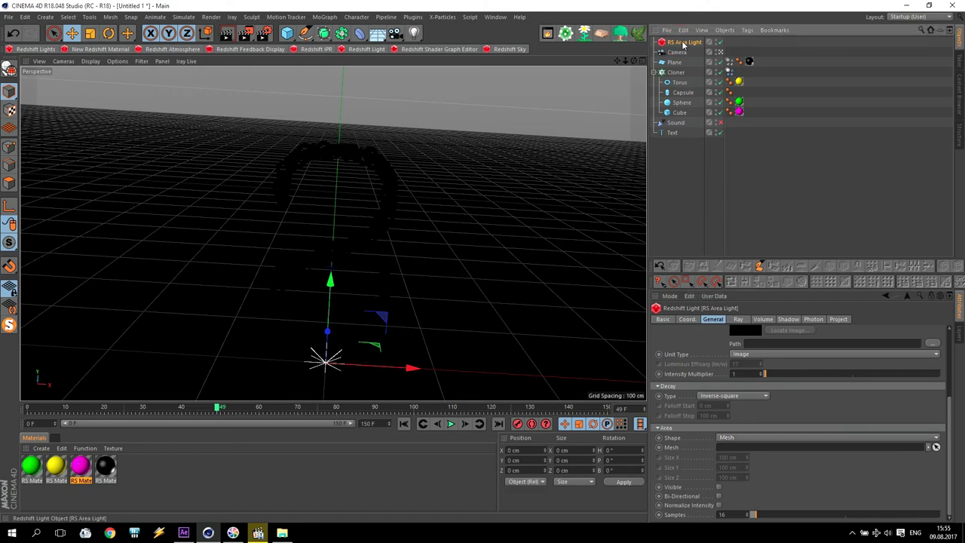
pyautogui.moveTo(680, 46); pyautogui.dragTo(685, 94)
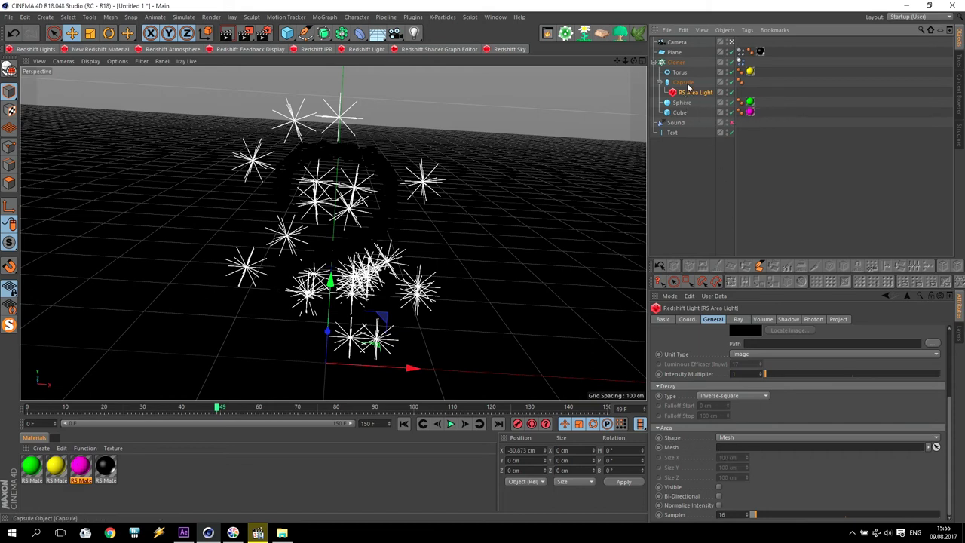
pyautogui.moveTo(728, 286); pyautogui.dragTo(745, 449)
# Step: Set the area light's unit type to Radiant Power (W) with intensity multiplier 100
pyautogui.click(750, 358)
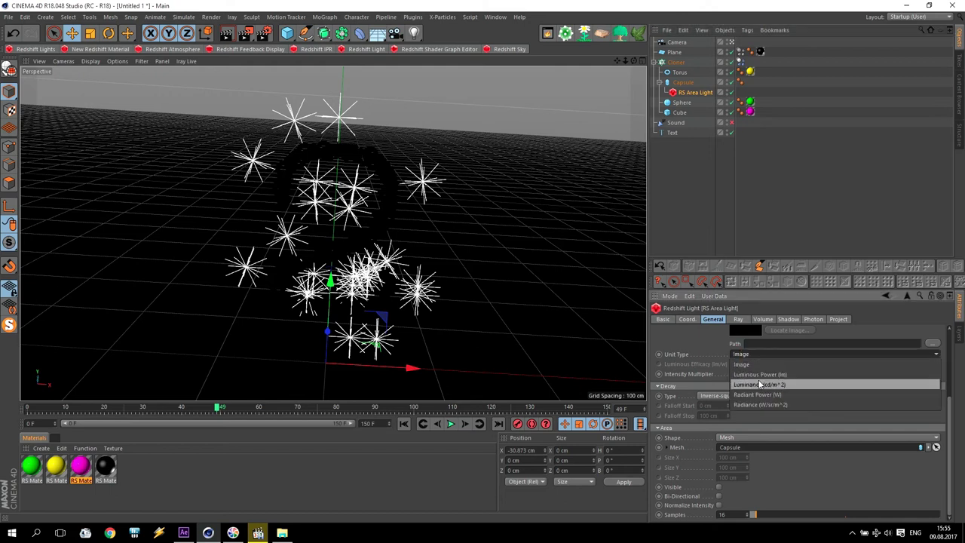
pyautogui.click(761, 400)
pyautogui.click(751, 364)
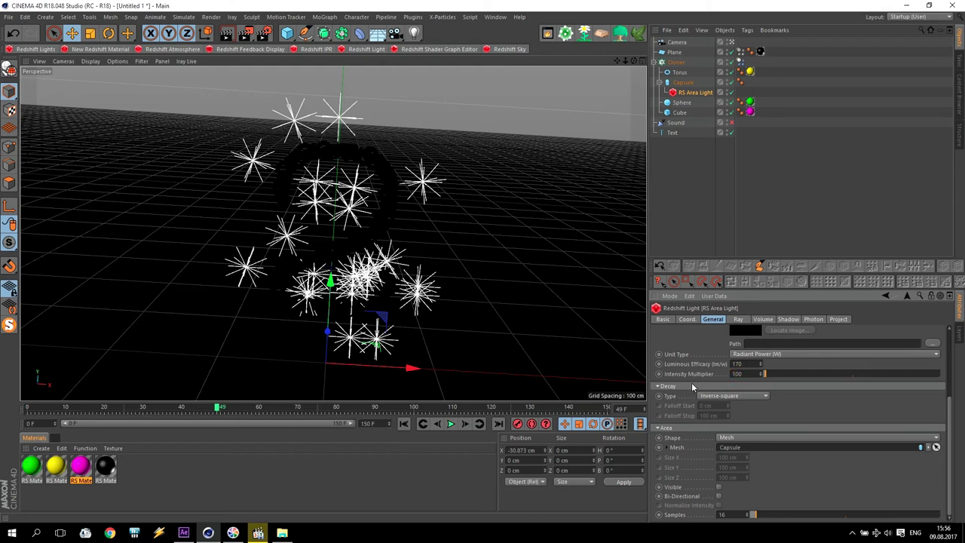
pyautogui.press('Return')
pyautogui.click(778, 346)
pyautogui.moveTo(948, 441); pyautogui.dragTo(948, 377)
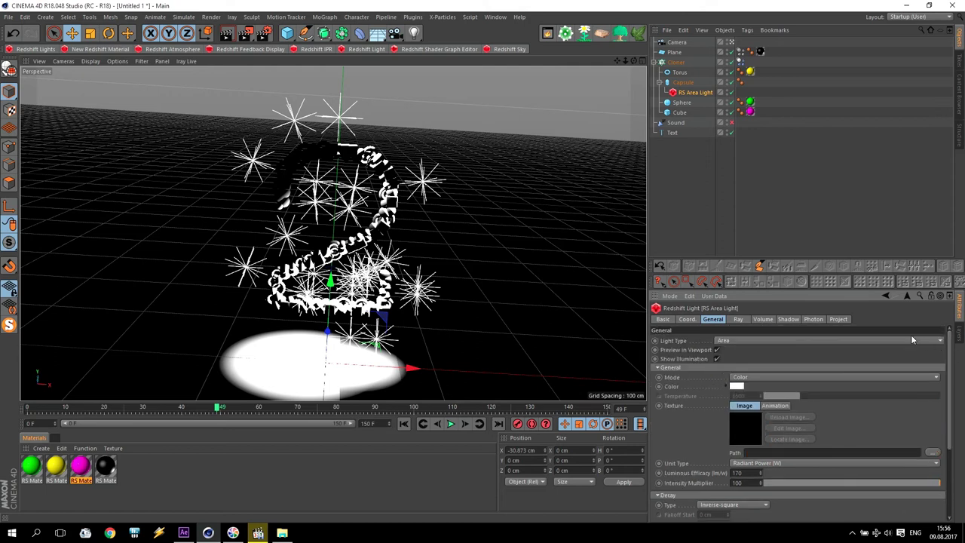
# Step: Play the animation from the first frame and render the current frame to the Picture Viewer
pyautogui.click(423, 423)
pyautogui.click(450, 424)
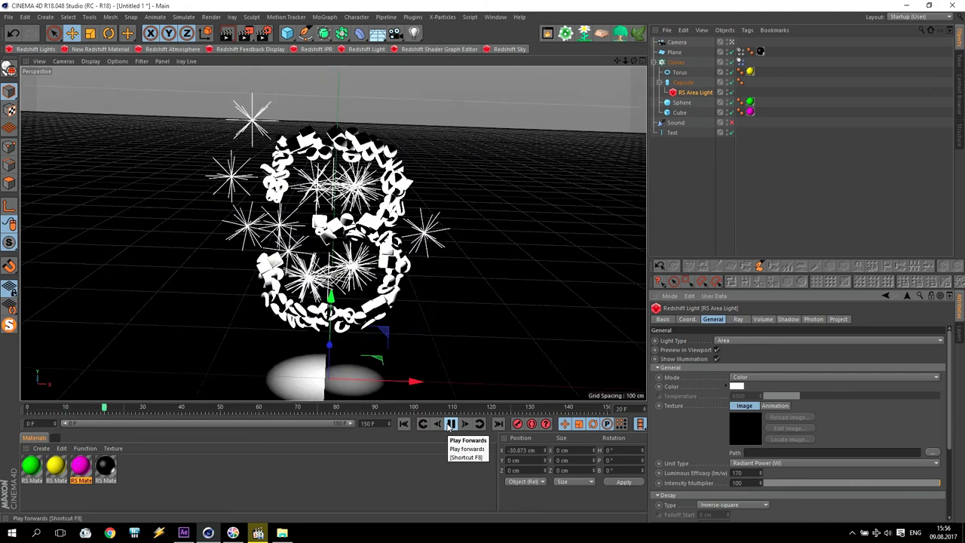
pyautogui.click(449, 423)
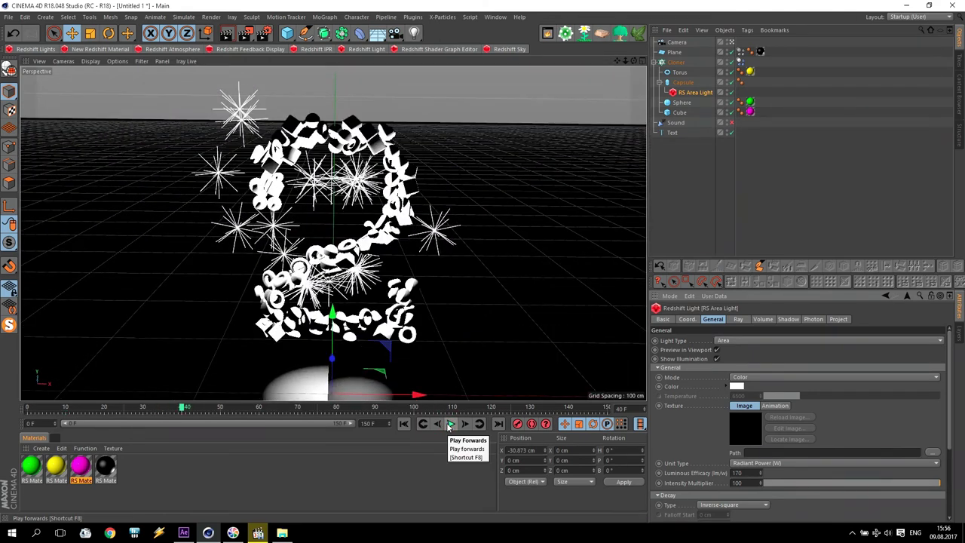
pyautogui.click(246, 34)
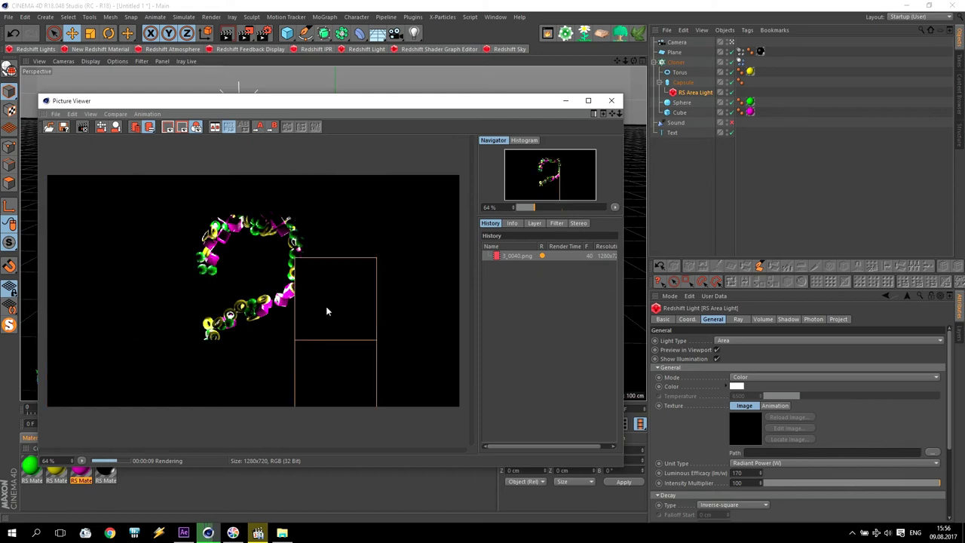
# Step: Enable Visible on the RS Area Light, re-render overwriting the previous file, then stop and close it
pyautogui.click(701, 93)
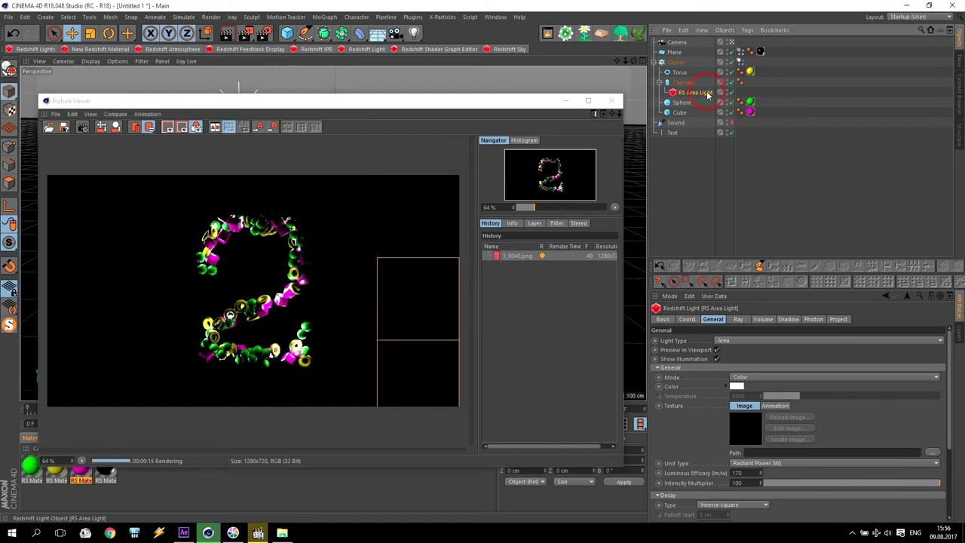
pyautogui.scroll(-5, 951, 360)
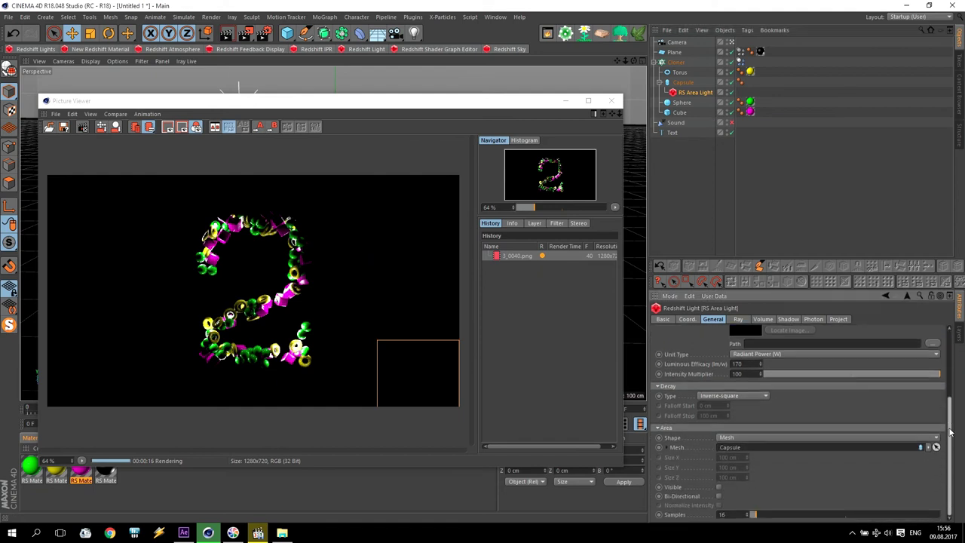
pyautogui.click(718, 487)
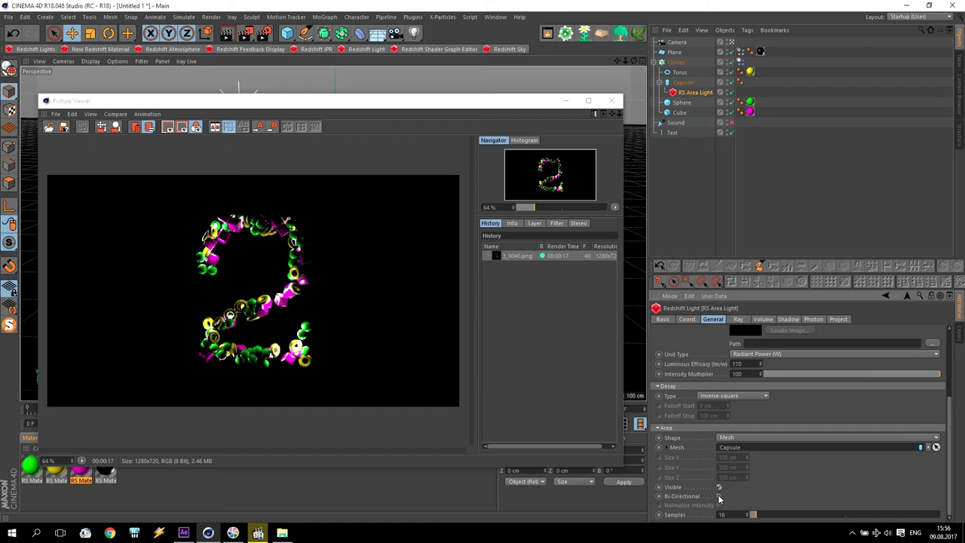
pyautogui.click(246, 33)
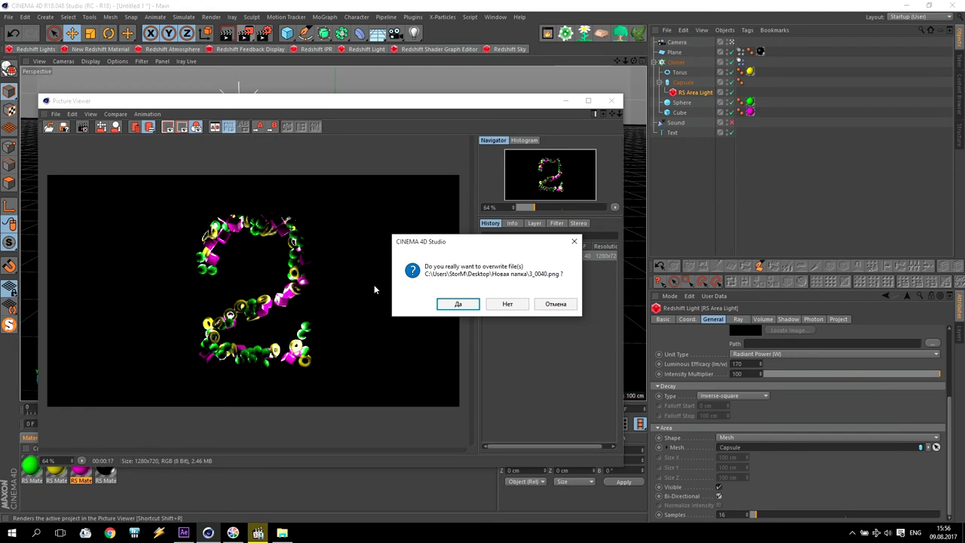
pyautogui.click(457, 304)
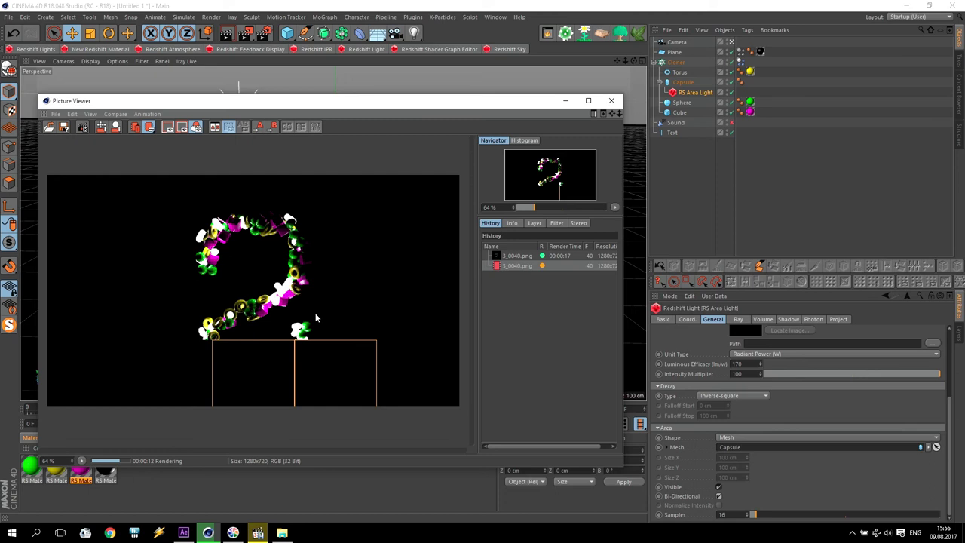
pyautogui.click(610, 101)
pyautogui.click(496, 305)
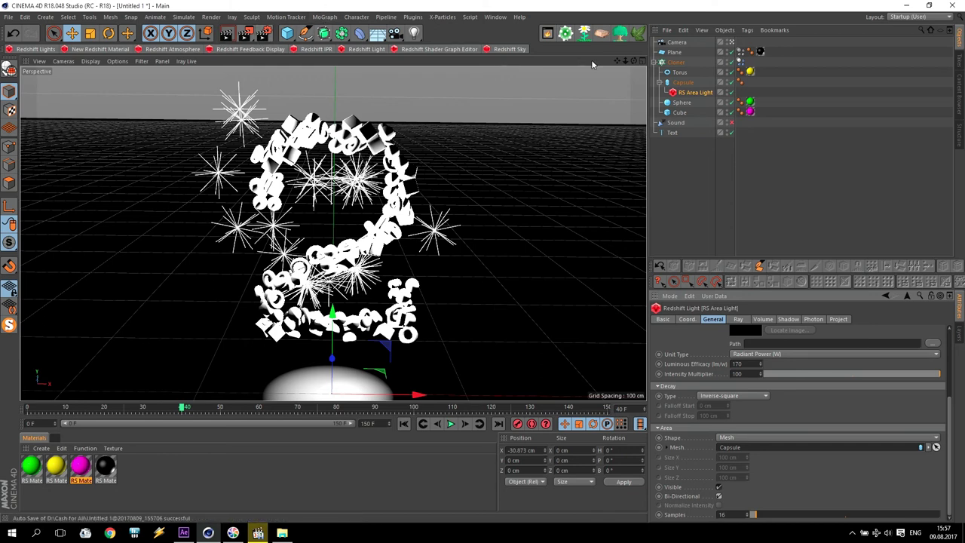
# Step: Add a Redshift Camera tag to the Camera with bokeh and exposure on and vignetting 8
pyautogui.click(676, 42)
pyautogui.click(747, 30)
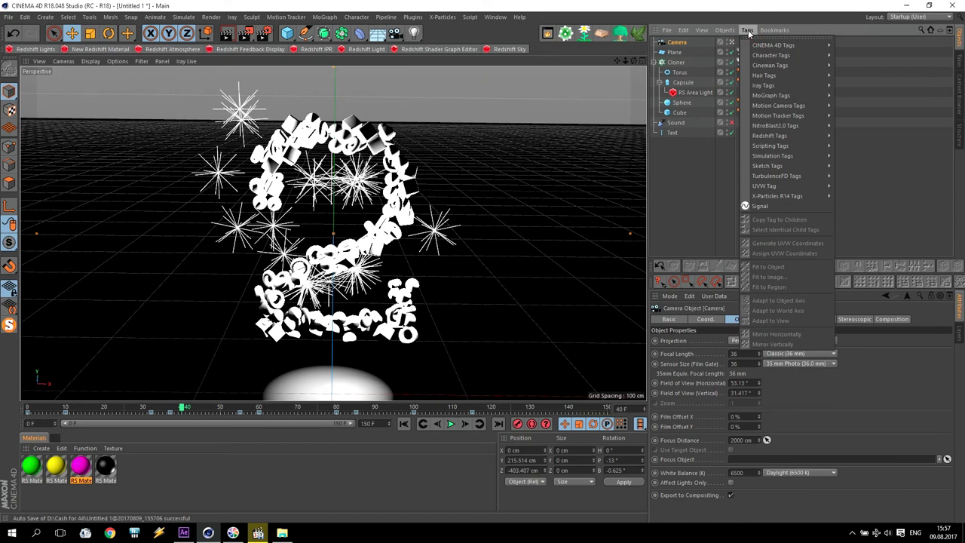
pyautogui.moveTo(783, 136)
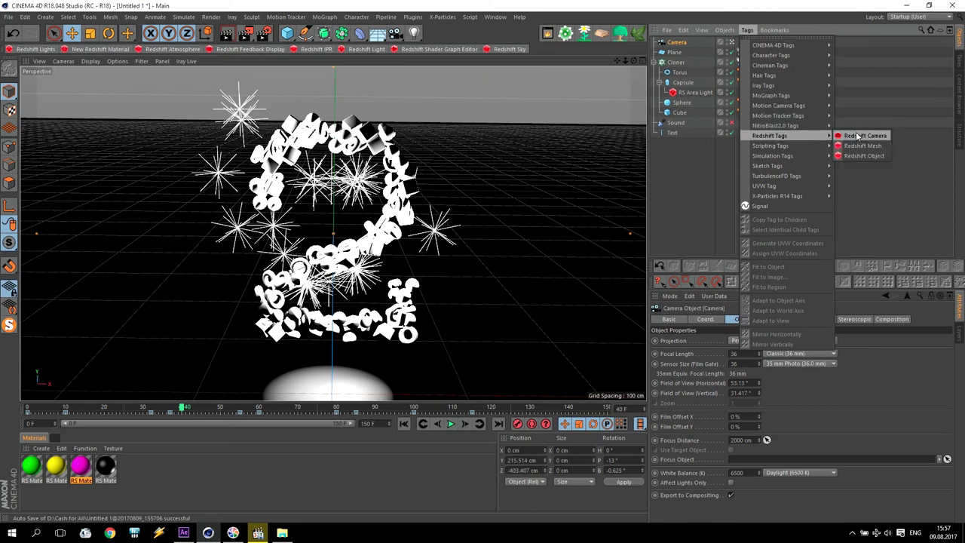
pyautogui.click(859, 136)
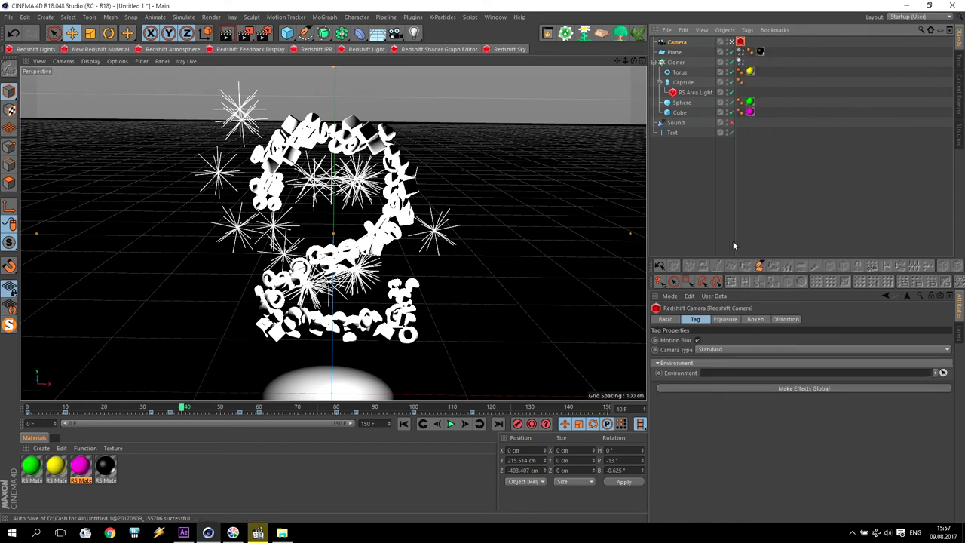
pyautogui.click(755, 319)
pyautogui.click(686, 340)
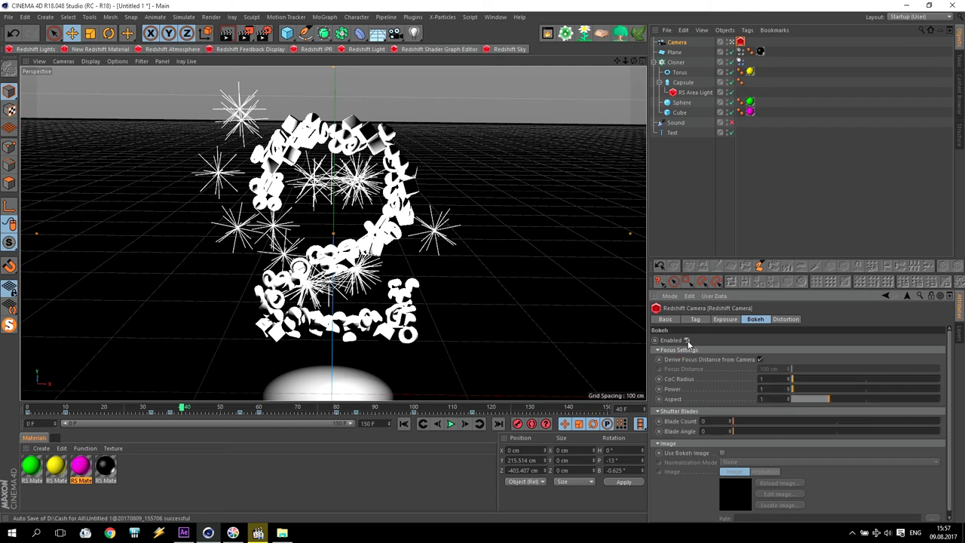
pyautogui.click(722, 319)
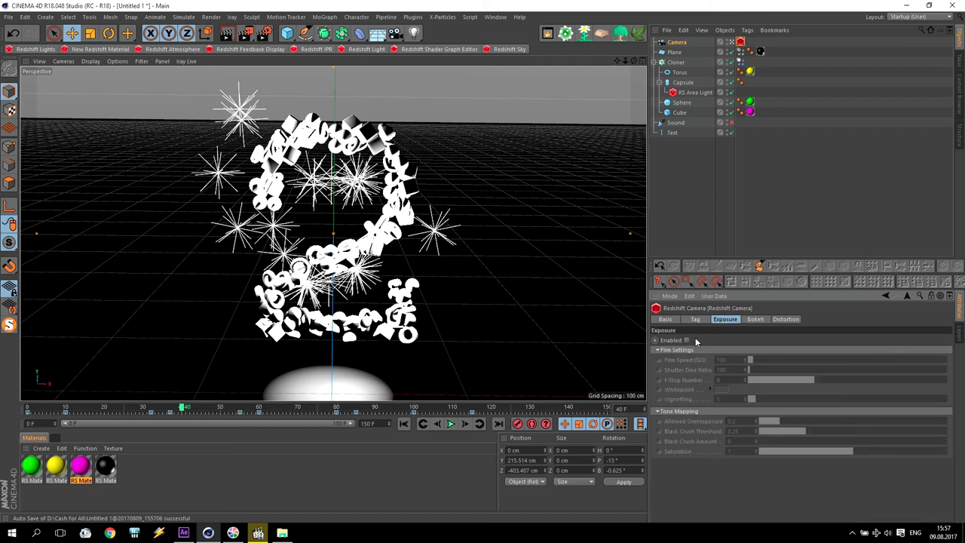
pyautogui.click(686, 340)
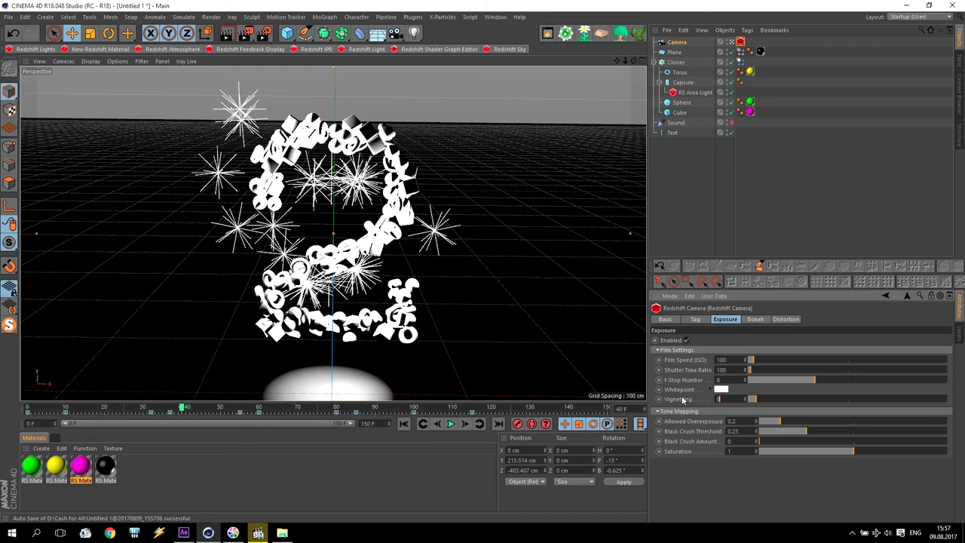
pyautogui.press('Return')
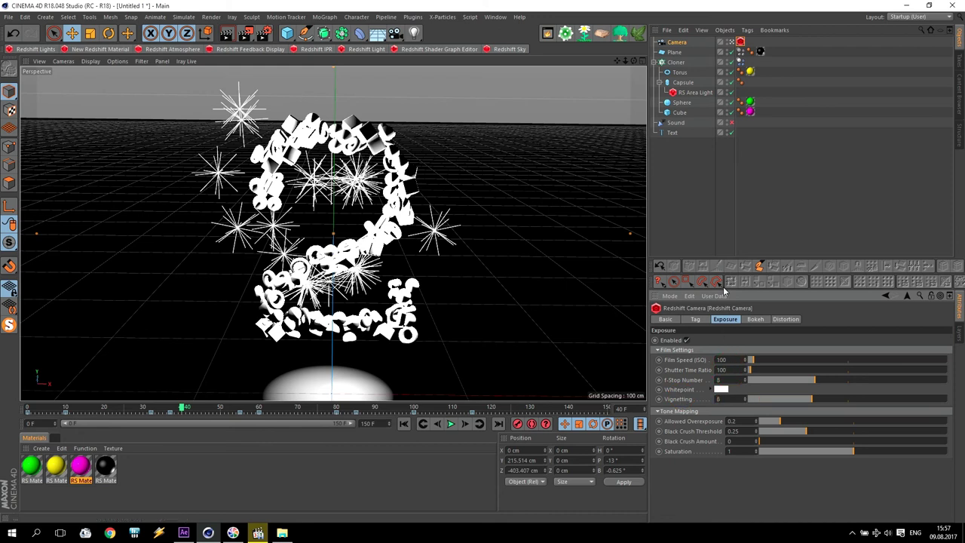
# Step: Set the Text object as the Camera's focus object and scrub the animation toward the 1
pyautogui.click(678, 43)
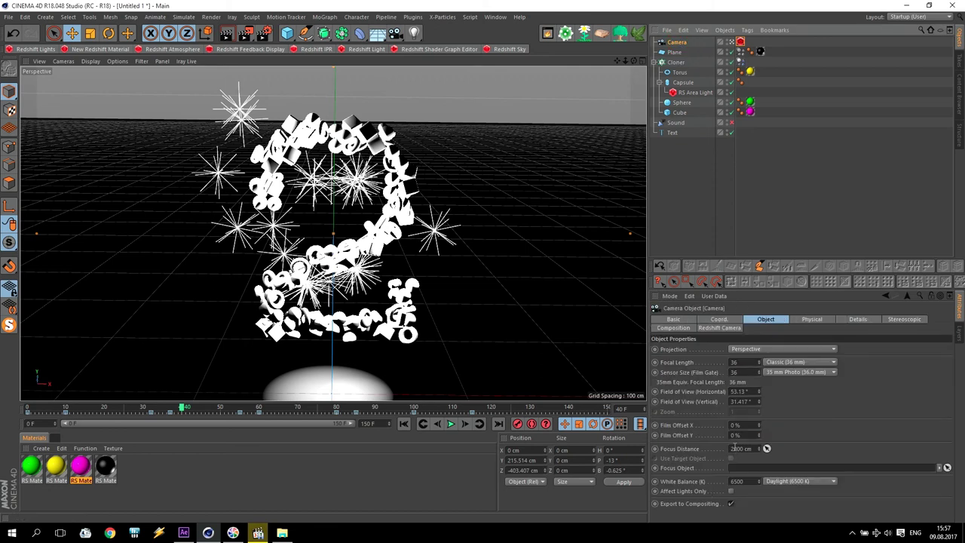
pyautogui.moveTo(673, 134); pyautogui.dragTo(736, 472)
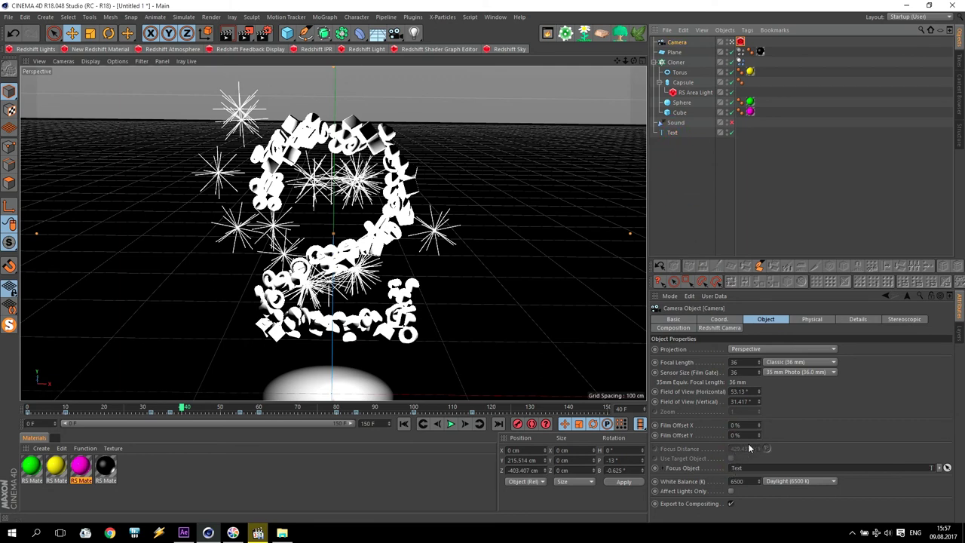
pyautogui.click(187, 408)
pyautogui.moveTo(187, 407); pyautogui.dragTo(111, 410)
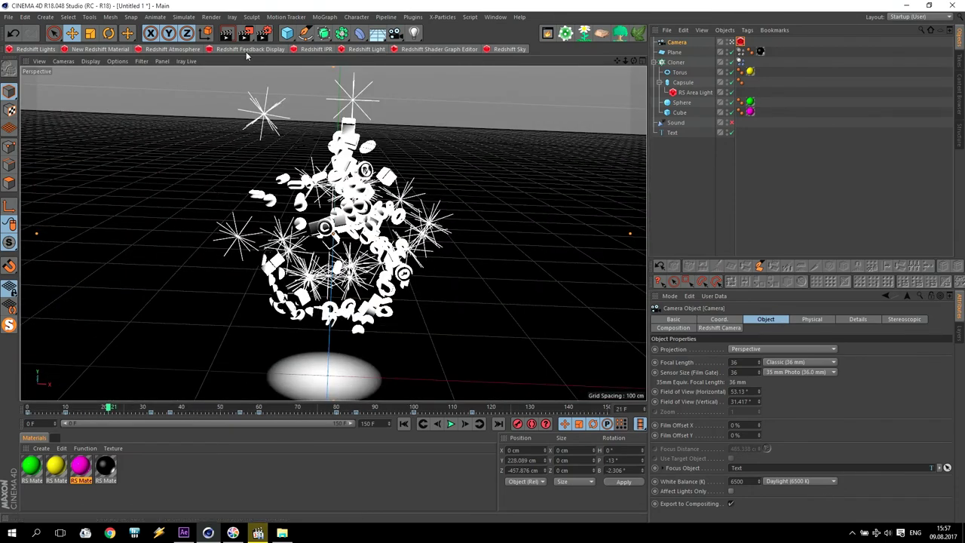
pyautogui.click(264, 33)
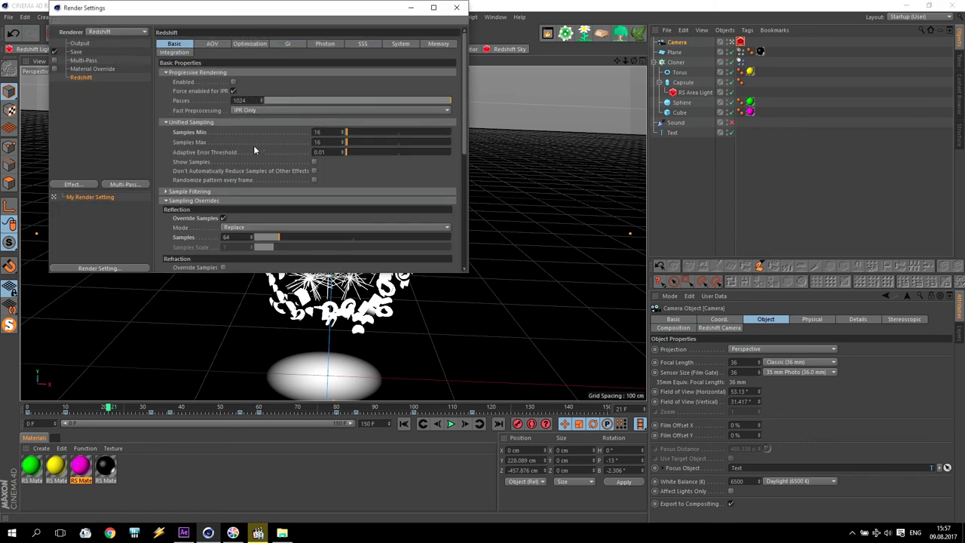
pyautogui.moveTo(464, 108); pyautogui.dragTo(464, 202)
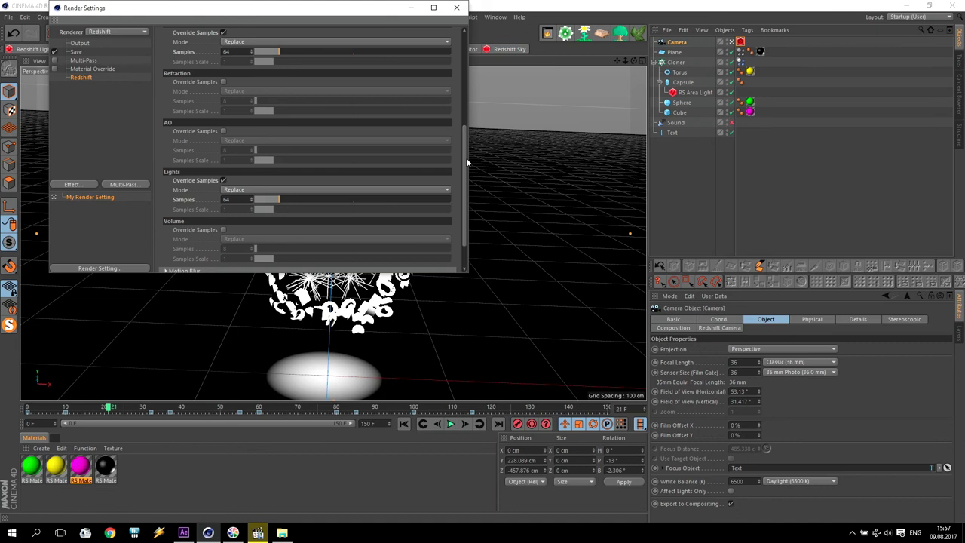
pyautogui.scroll(-2, 466, 162)
pyautogui.click(166, 230)
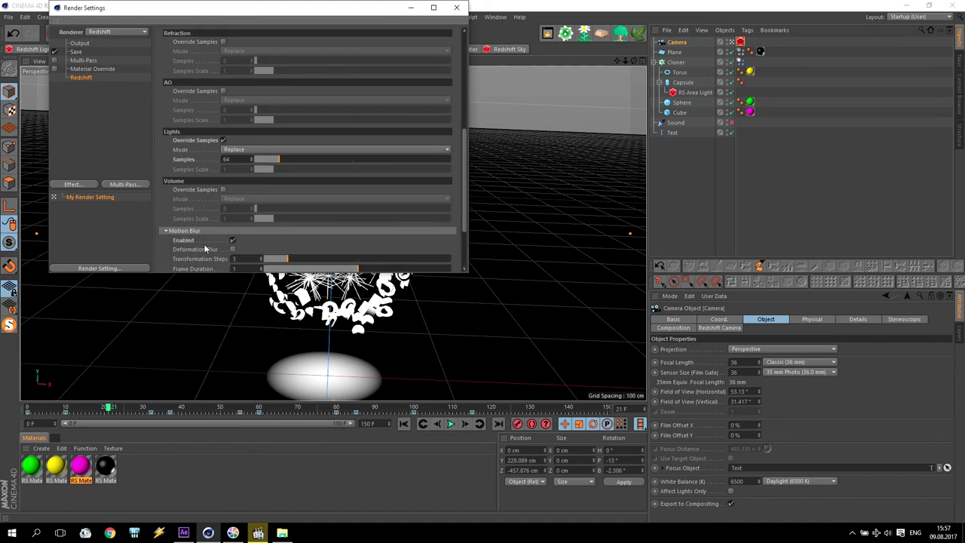
pyautogui.moveTo(464, 144); pyautogui.dragTo(464, 38)
pyautogui.click(456, 7)
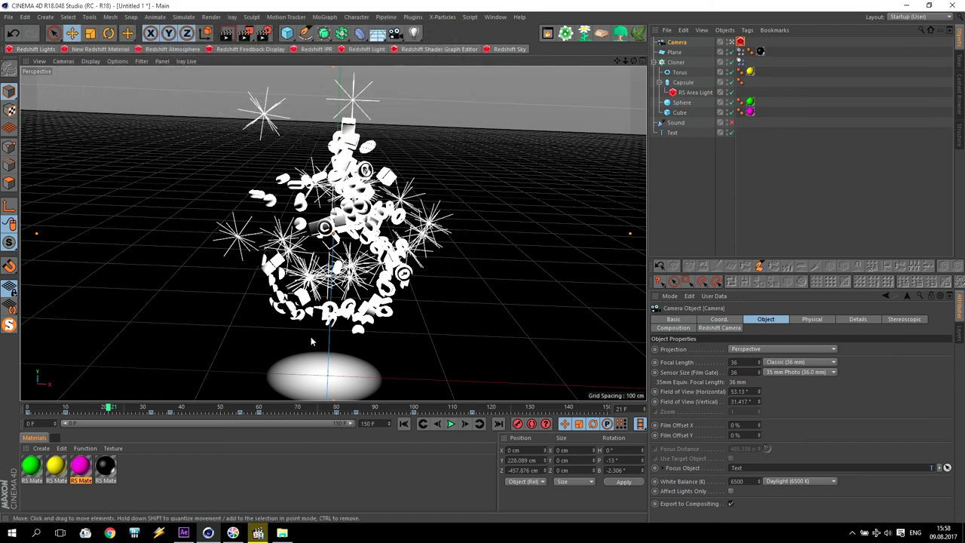
pyautogui.click(247, 35)
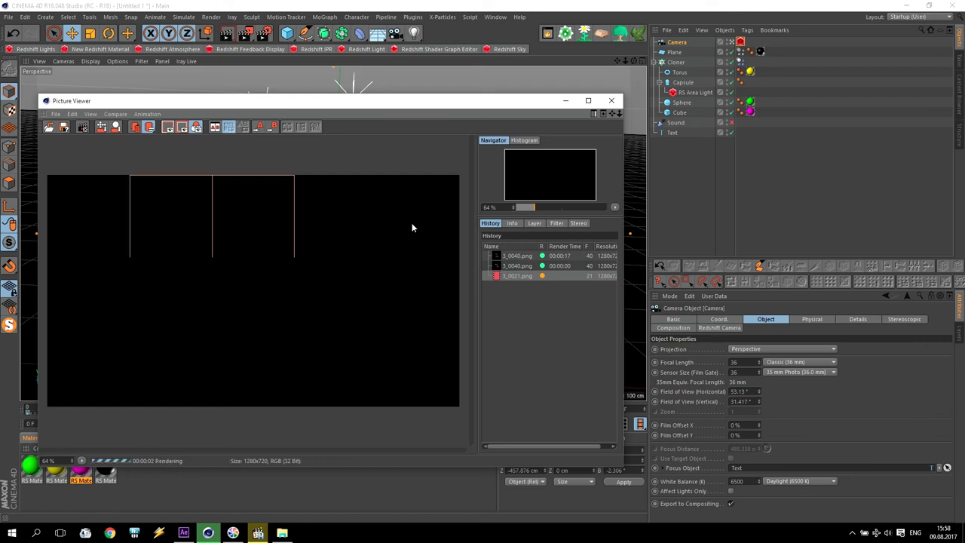
pyautogui.click(611, 100)
pyautogui.click(493, 303)
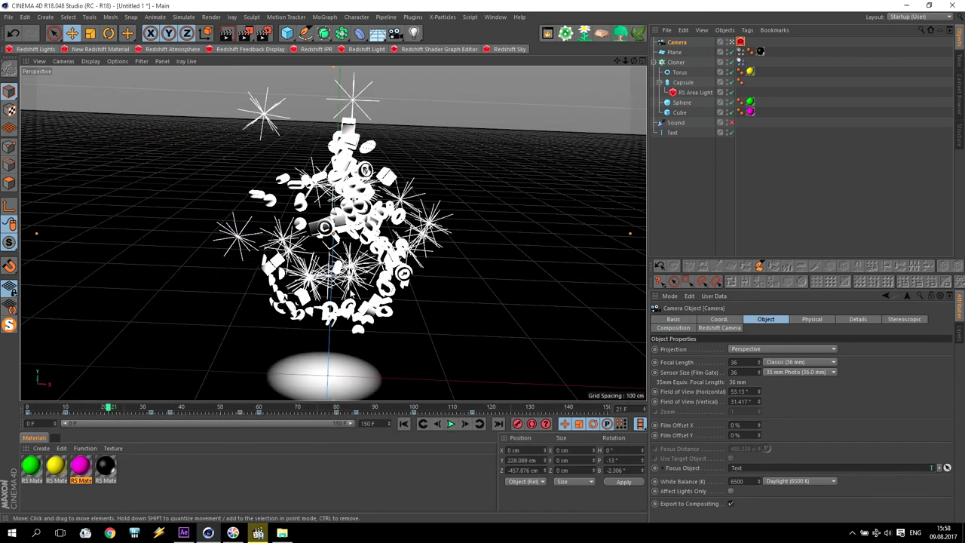
# Step: Switch to After Effects and select the Render[0000-0150].png sequence, cancelling a new composition
pyautogui.click(185, 532)
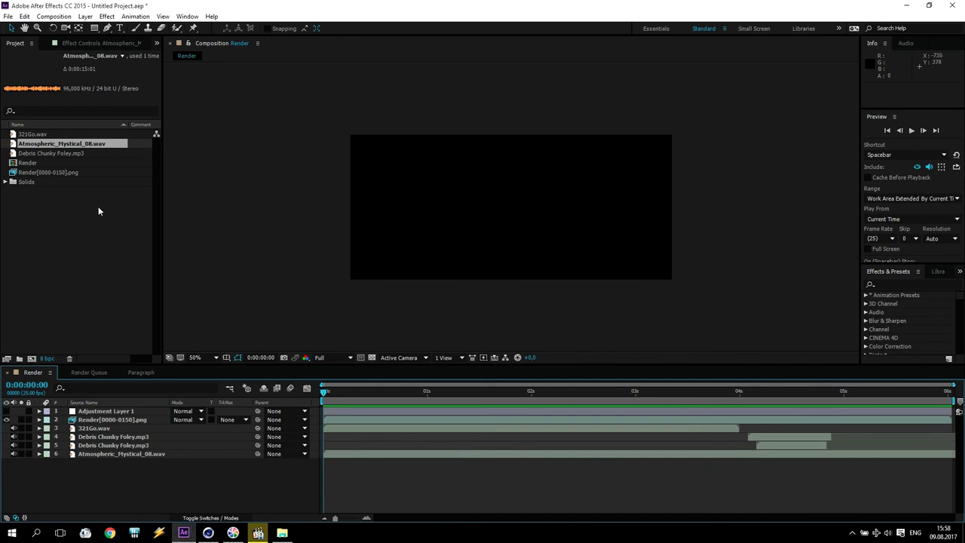
pyautogui.click(59, 172)
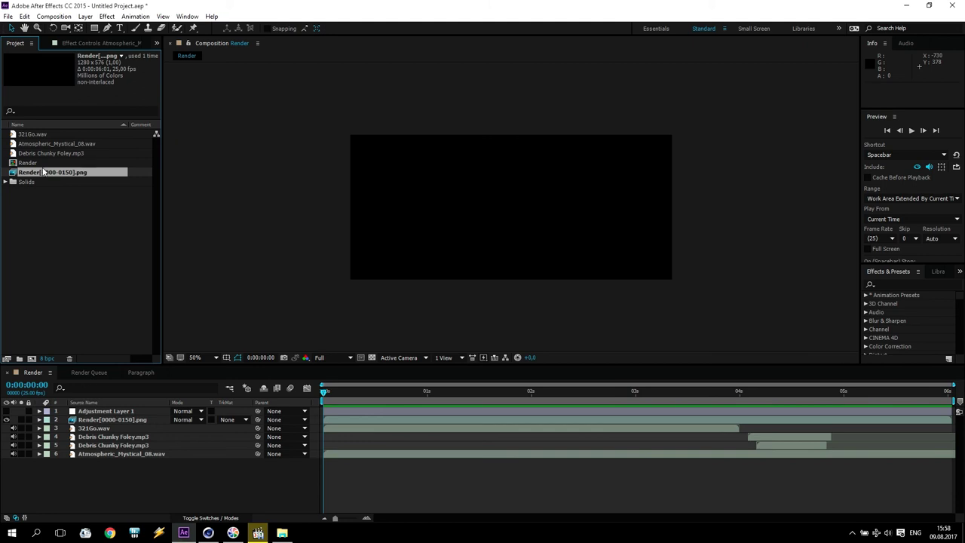
pyautogui.click(32, 359)
pyautogui.click(564, 358)
# Step: Scrub the Render composition from 3 through 1 and select the 321Go.wav layer
pyautogui.moveTo(362, 391); pyautogui.dragTo(510, 412)
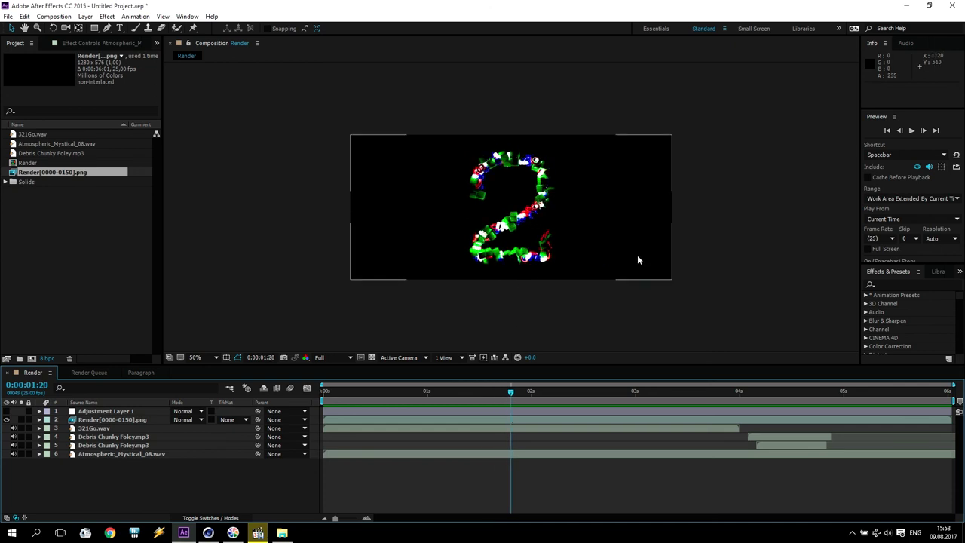
pyautogui.moveTo(510, 391)
pyautogui.mouseDown()
pyautogui.moveTo(634, 394)
pyautogui.moveTo(499, 394)
pyautogui.mouseUp()
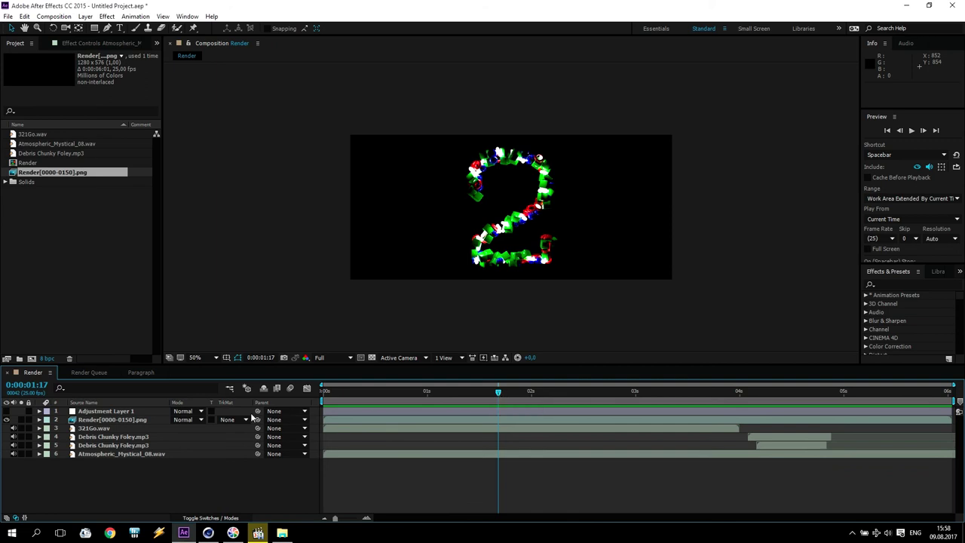
pyautogui.click(95, 428)
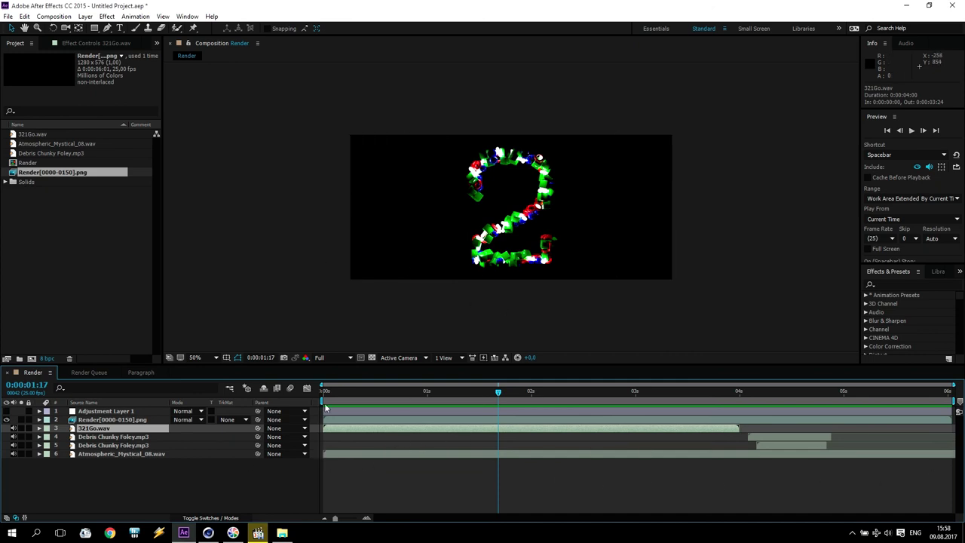
# Step: Show the adjustment layer's Glitch effect parameters and the 321Go.wav waveform
pyautogui.click(130, 411)
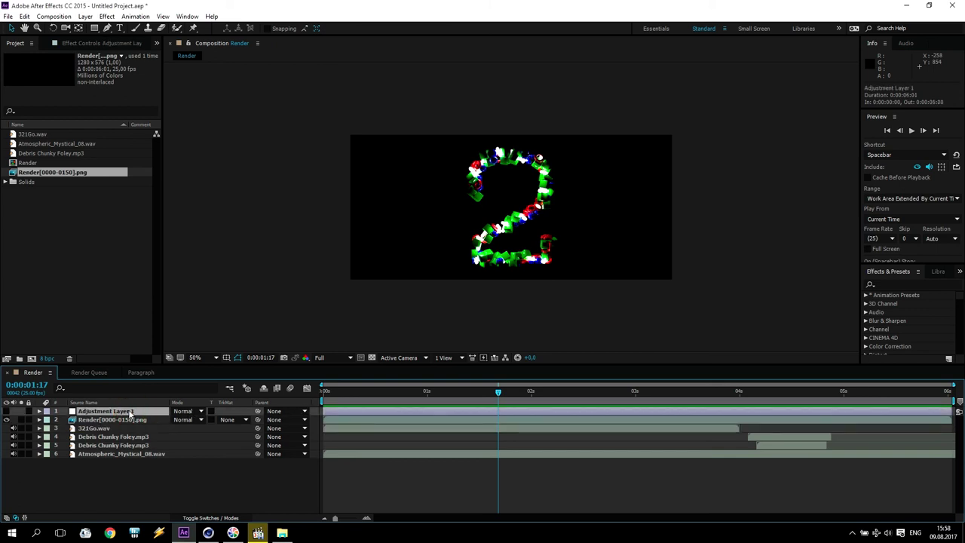
pyautogui.click(100, 37)
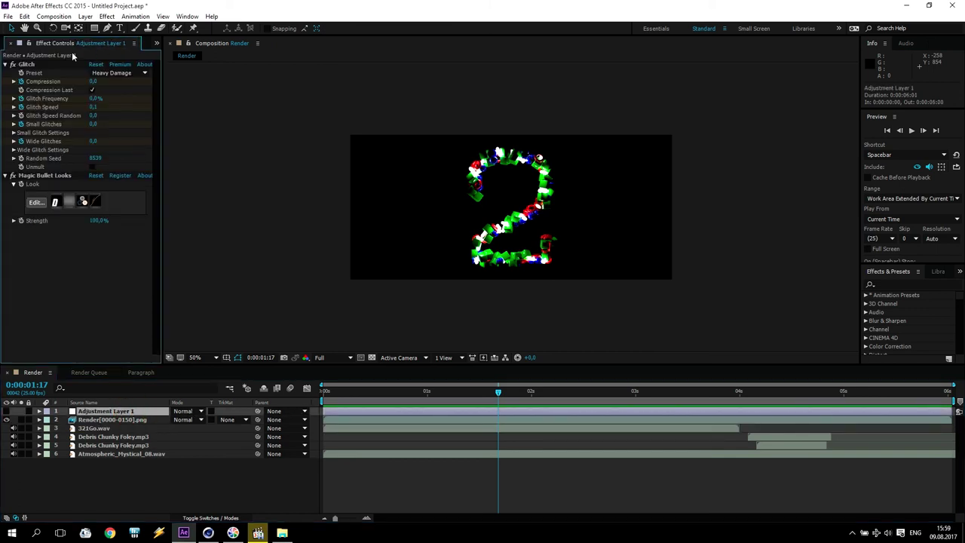
pyautogui.click(6, 64)
pyautogui.click(6, 73)
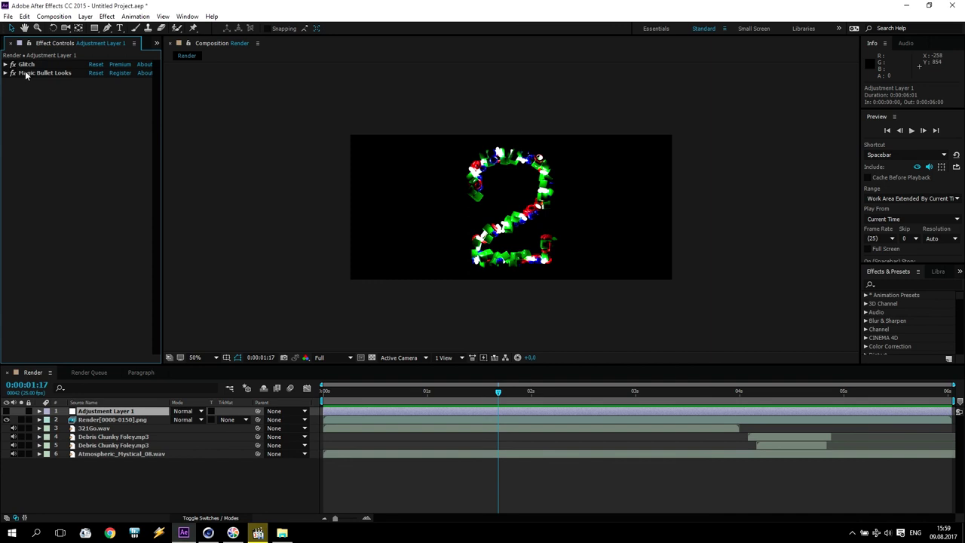
pyautogui.click(27, 65)
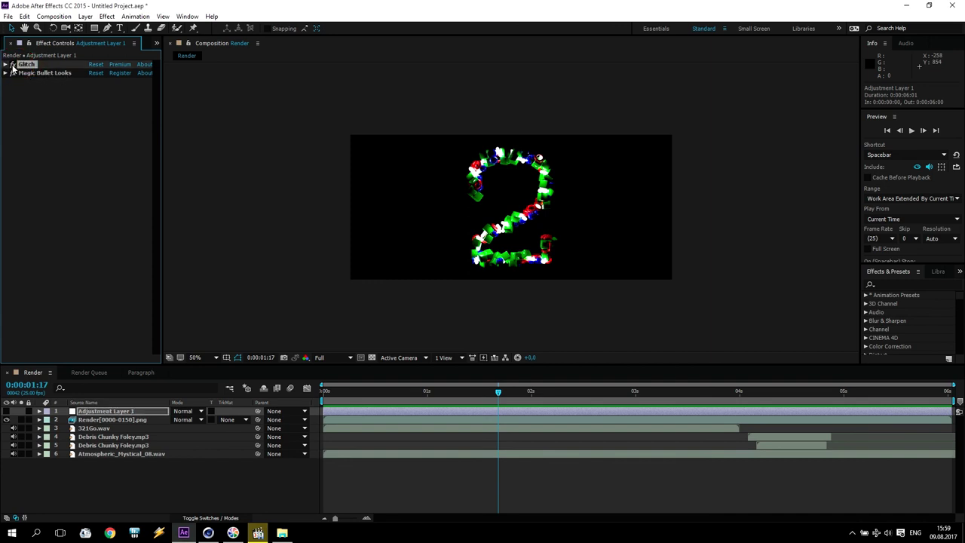
pyautogui.click(6, 64)
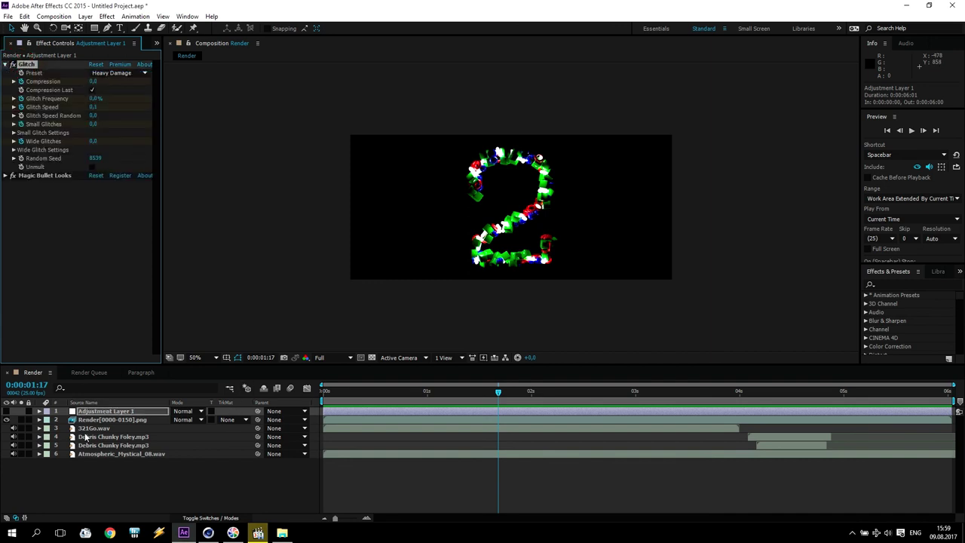
pyautogui.click(40, 428)
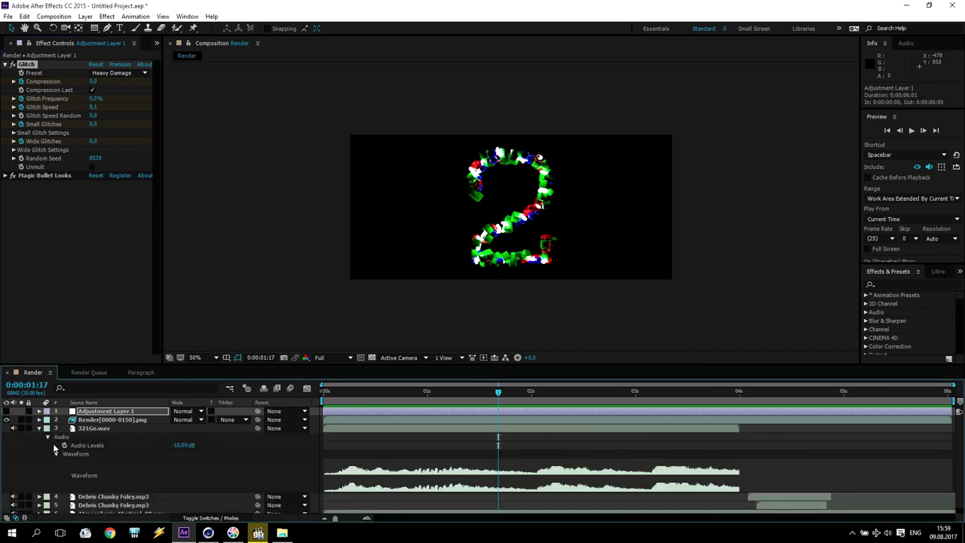
# Step: Preview the countdown with sound, turn the adjustment layer on, and reveal its keyframes with U
pyautogui.moveTo(410, 390); pyautogui.dragTo(323, 390)
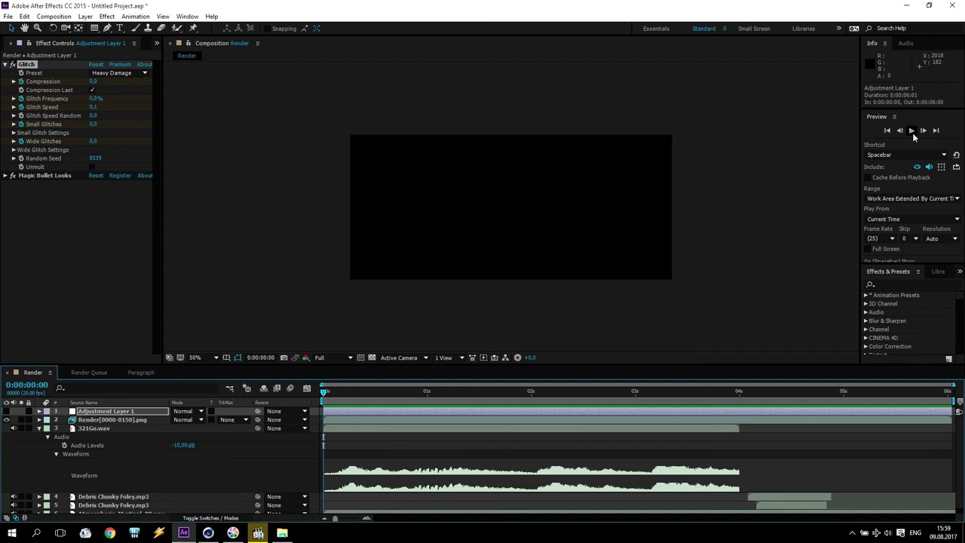
pyautogui.click(911, 130)
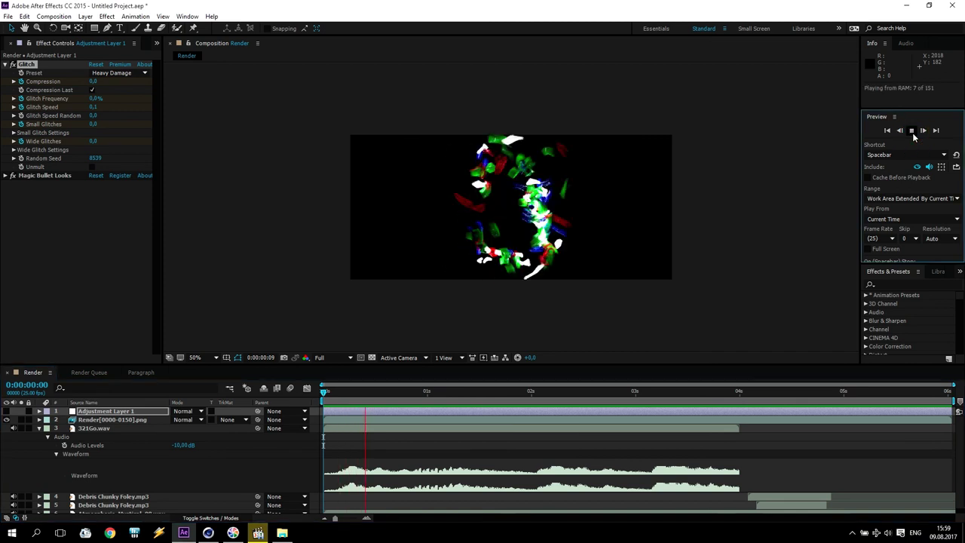
pyautogui.click(912, 132)
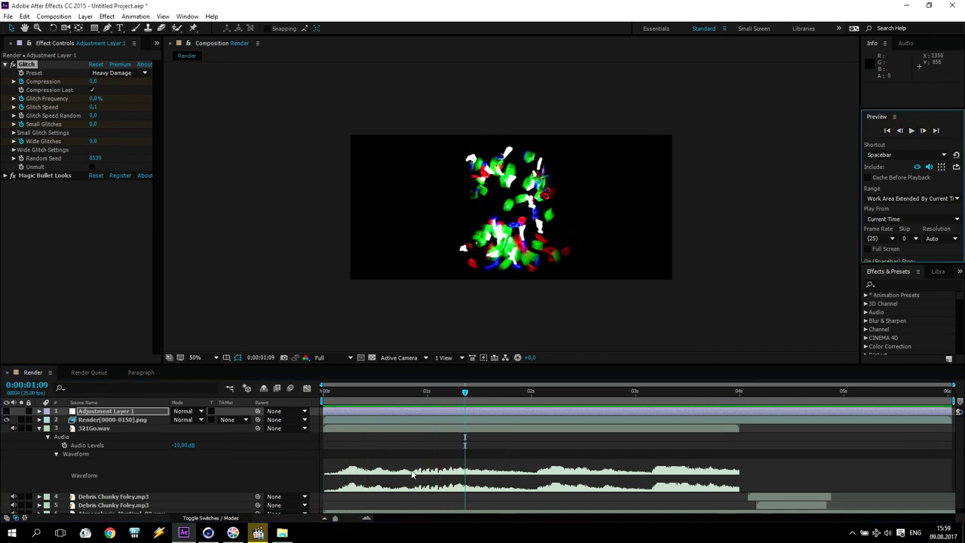
pyautogui.moveTo(468, 395); pyautogui.dragTo(427, 394)
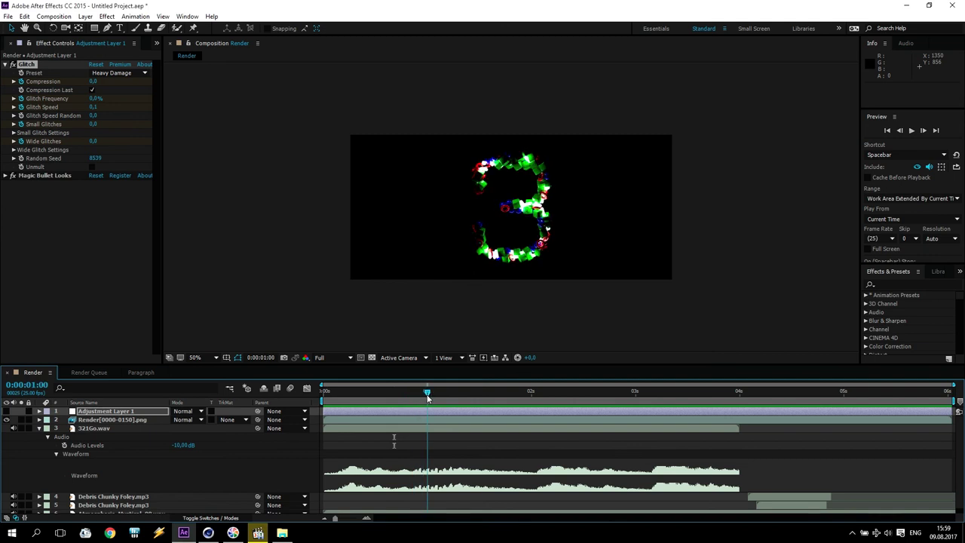
pyautogui.click(6, 419)
pyautogui.click(89, 413)
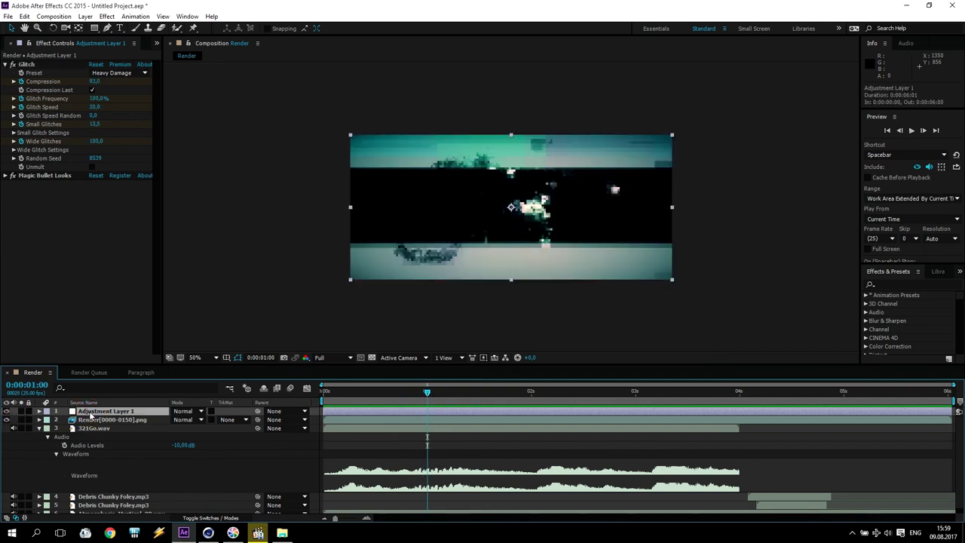
pyautogui.press('u')
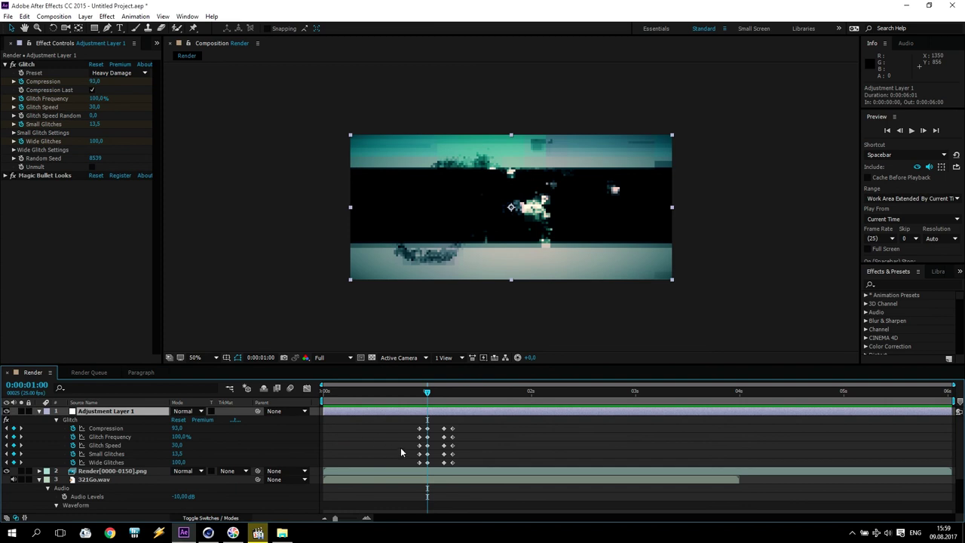
pyautogui.moveTo(427, 393); pyautogui.dragTo(470, 408)
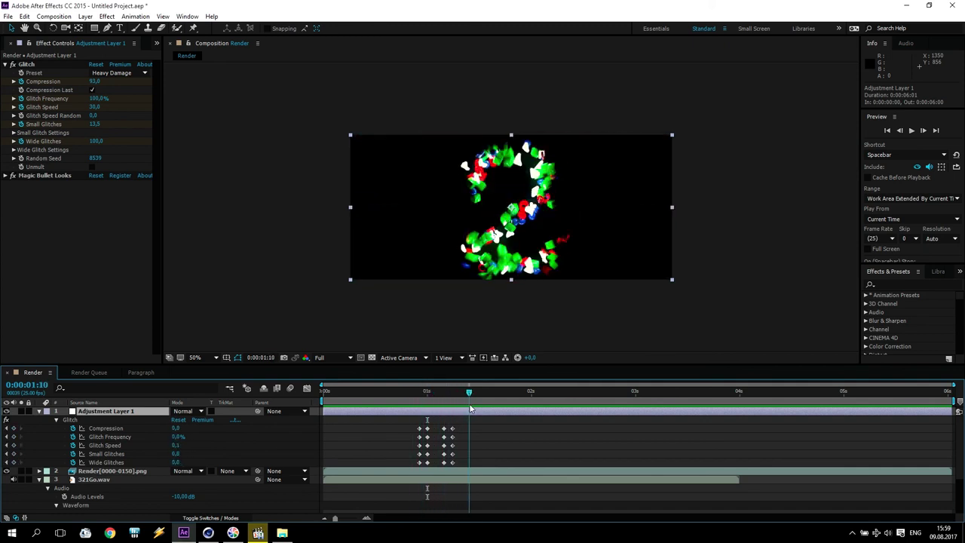
# Step: Apply the Classic Blockbuster look from Blockbuster Cool in Magic Bullet Looks
pyautogui.click(39, 410)
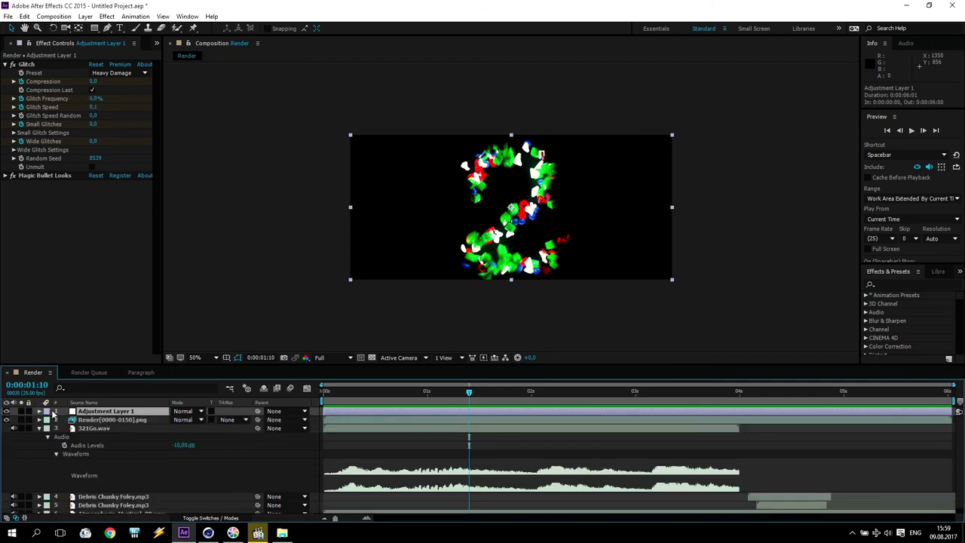
pyautogui.click(4, 65)
pyautogui.click(5, 73)
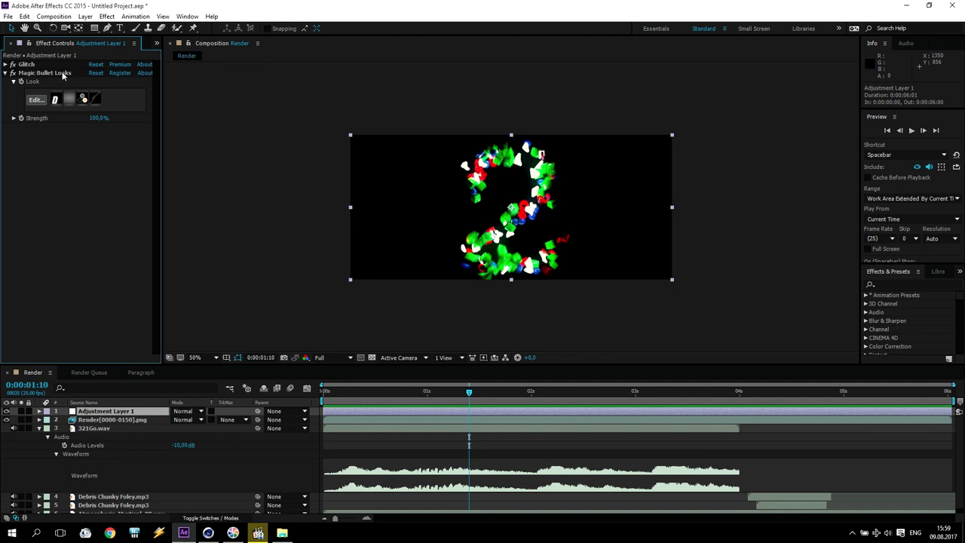
pyautogui.click(36, 101)
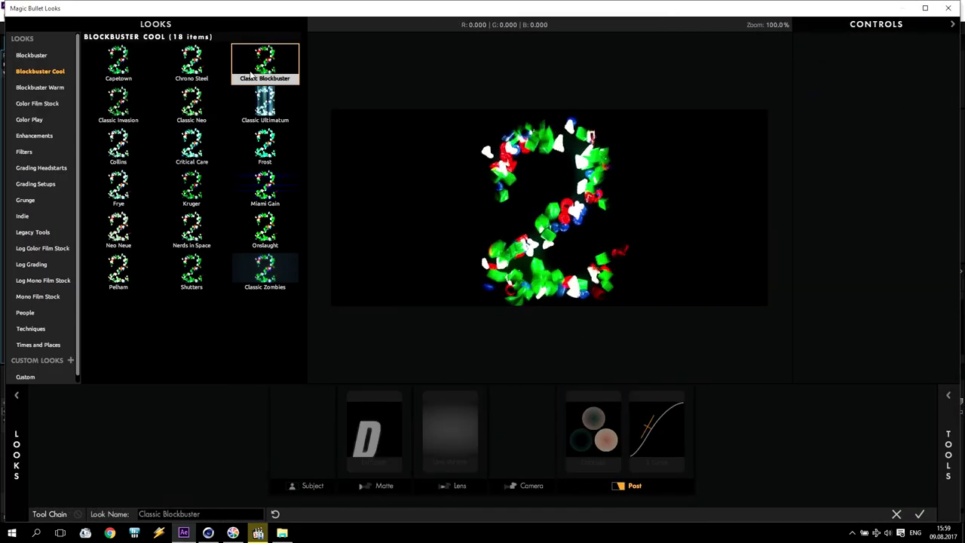
pyautogui.click(919, 513)
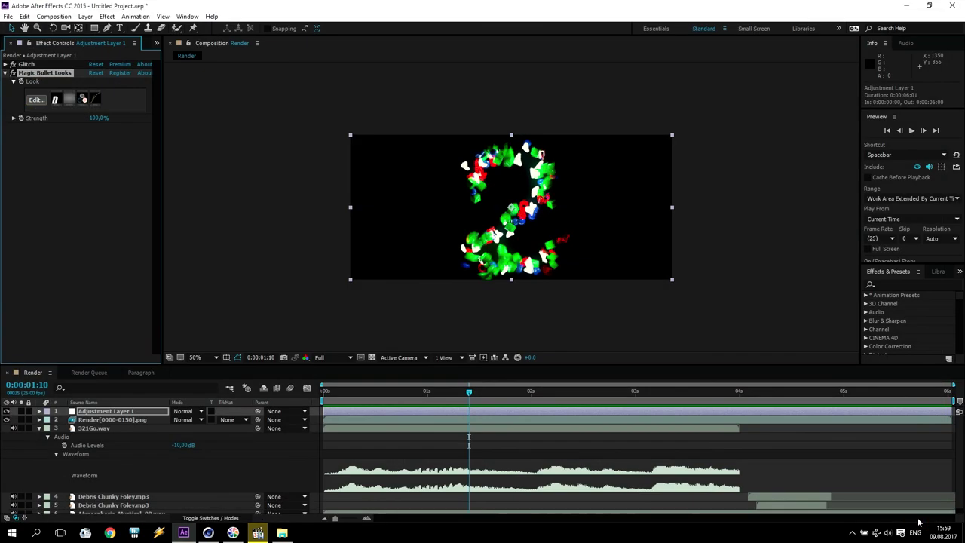
# Step: Toggle the adjustment layer's visibility to compare the graded and ungraded frame
pyautogui.click(6, 412)
pyautogui.click(6, 412)
pyautogui.click(6, 411)
pyautogui.click(6, 411)
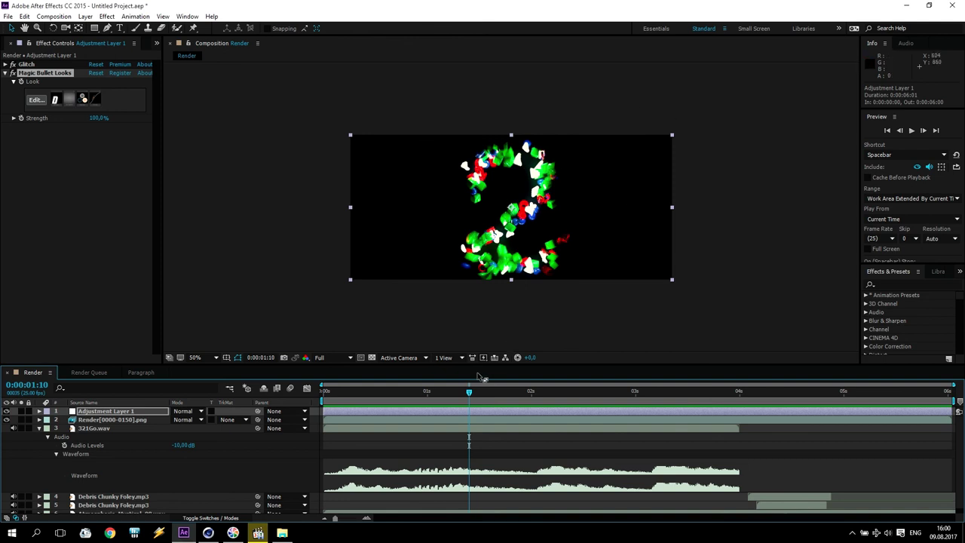
# Step: Check both Debris Chunky Foley layers against the GO explosion, then open 321 Go.mp4
pyautogui.scroll(-1, 317, 465)
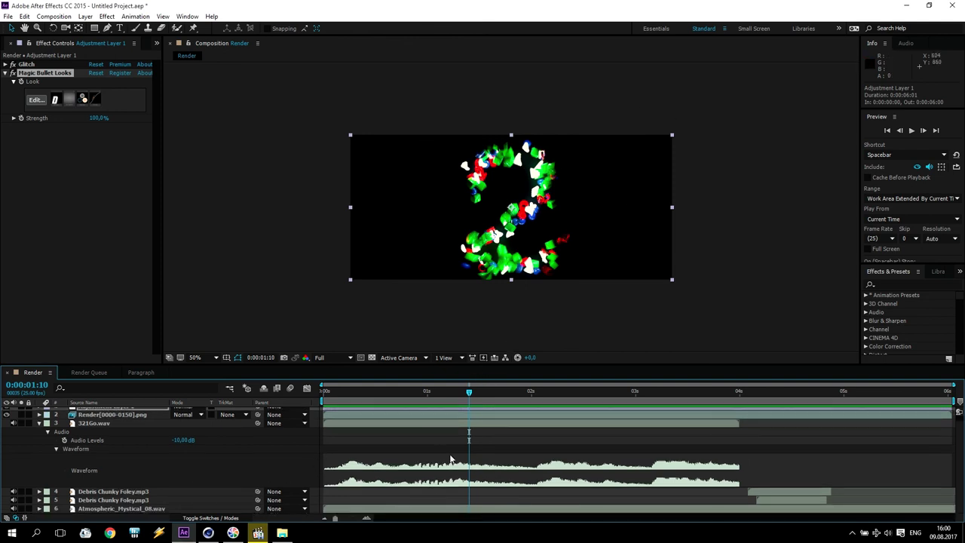
pyautogui.moveTo(469, 393); pyautogui.dragTo(763, 411)
pyautogui.click(141, 492)
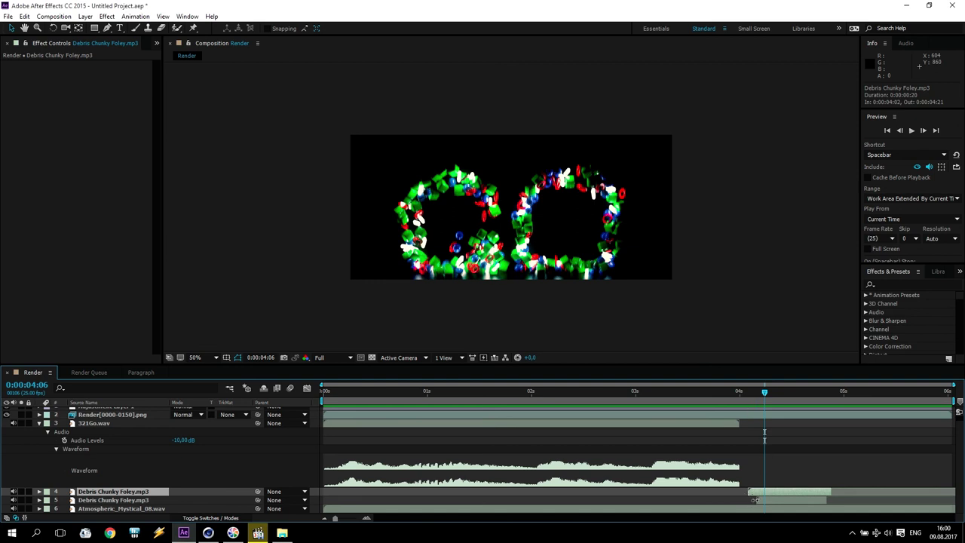
pyautogui.click(771, 500)
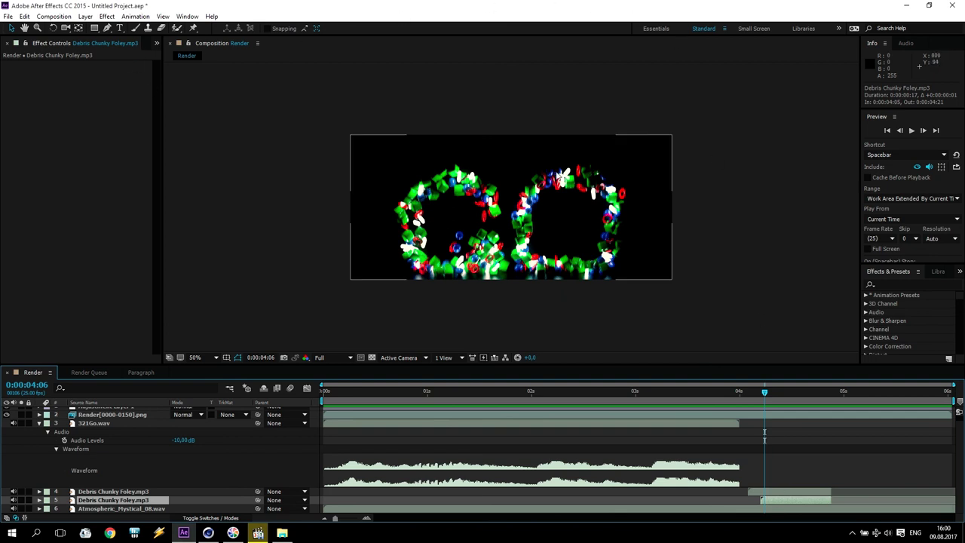
pyautogui.moveTo(358, 390); pyautogui.dragTo(854, 420)
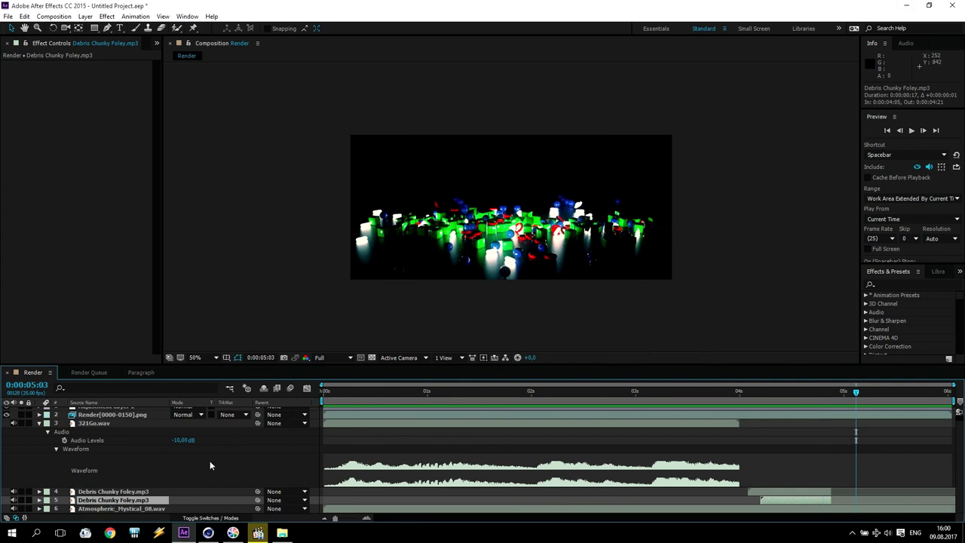
pyautogui.click(257, 532)
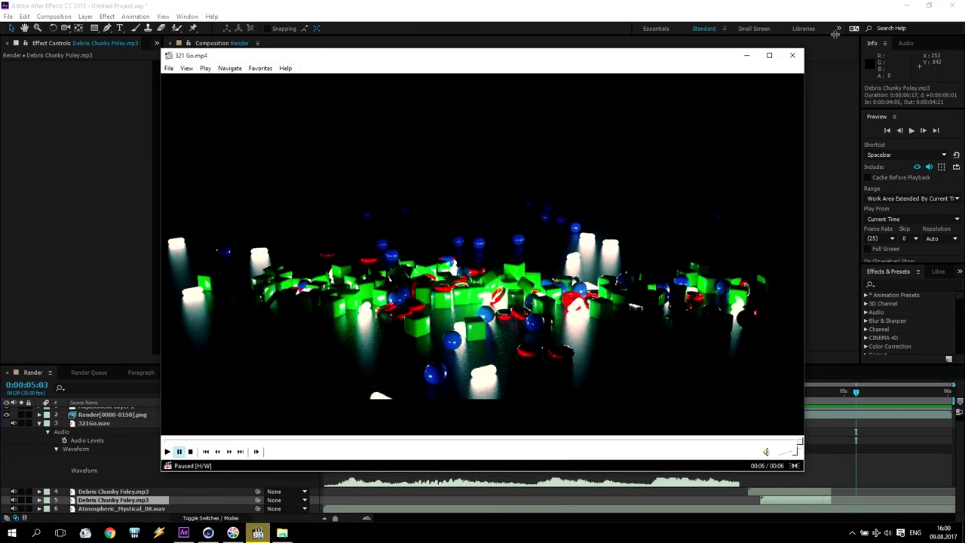
# Step: Play 321 Go.mp4 maximized, pause it at 00:05 on the scattered debris, and close the player
pyautogui.click(768, 55)
pyautogui.click(417, 279)
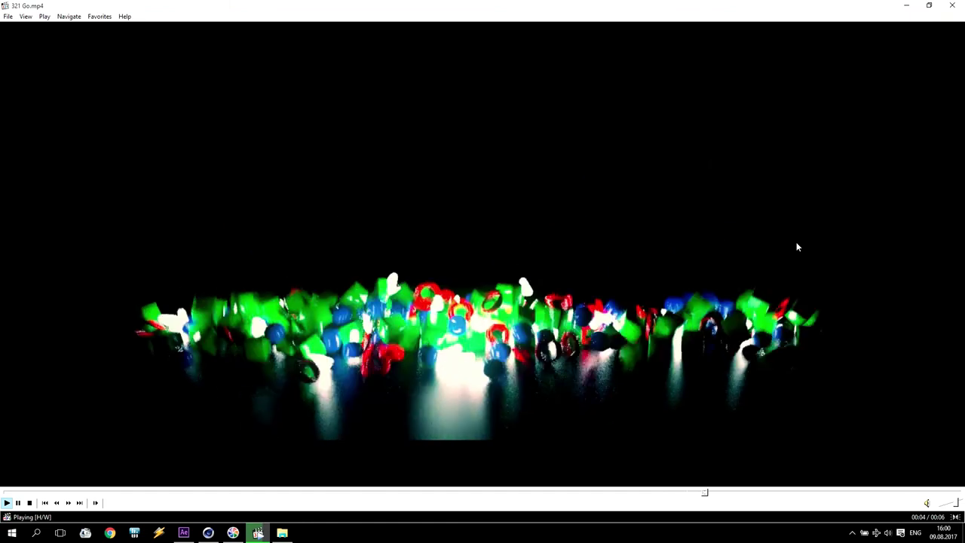
pyautogui.click(796, 245)
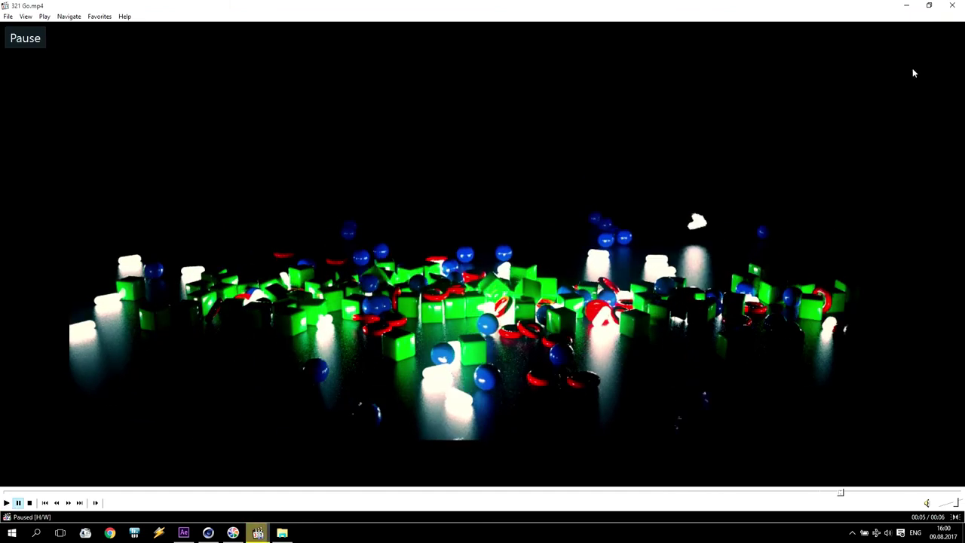
pyautogui.click(952, 5)
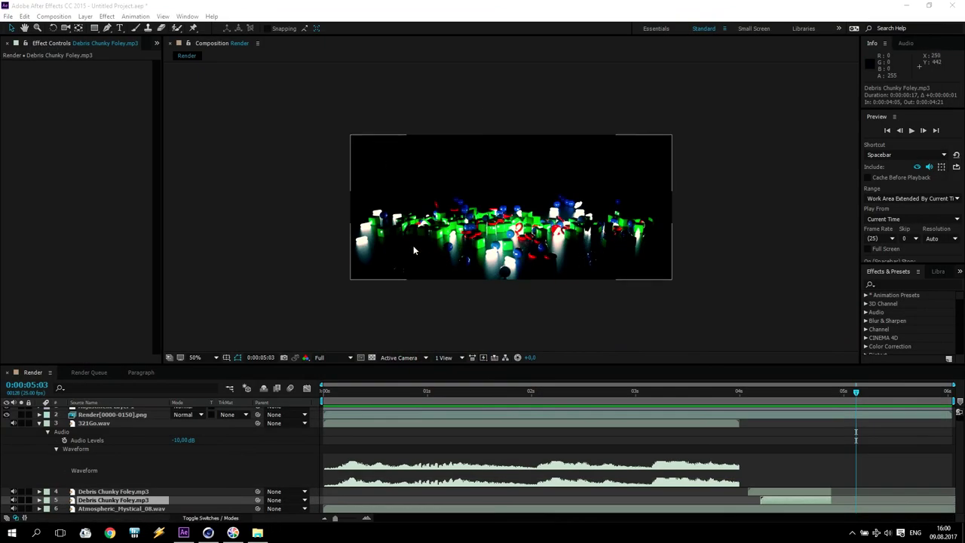